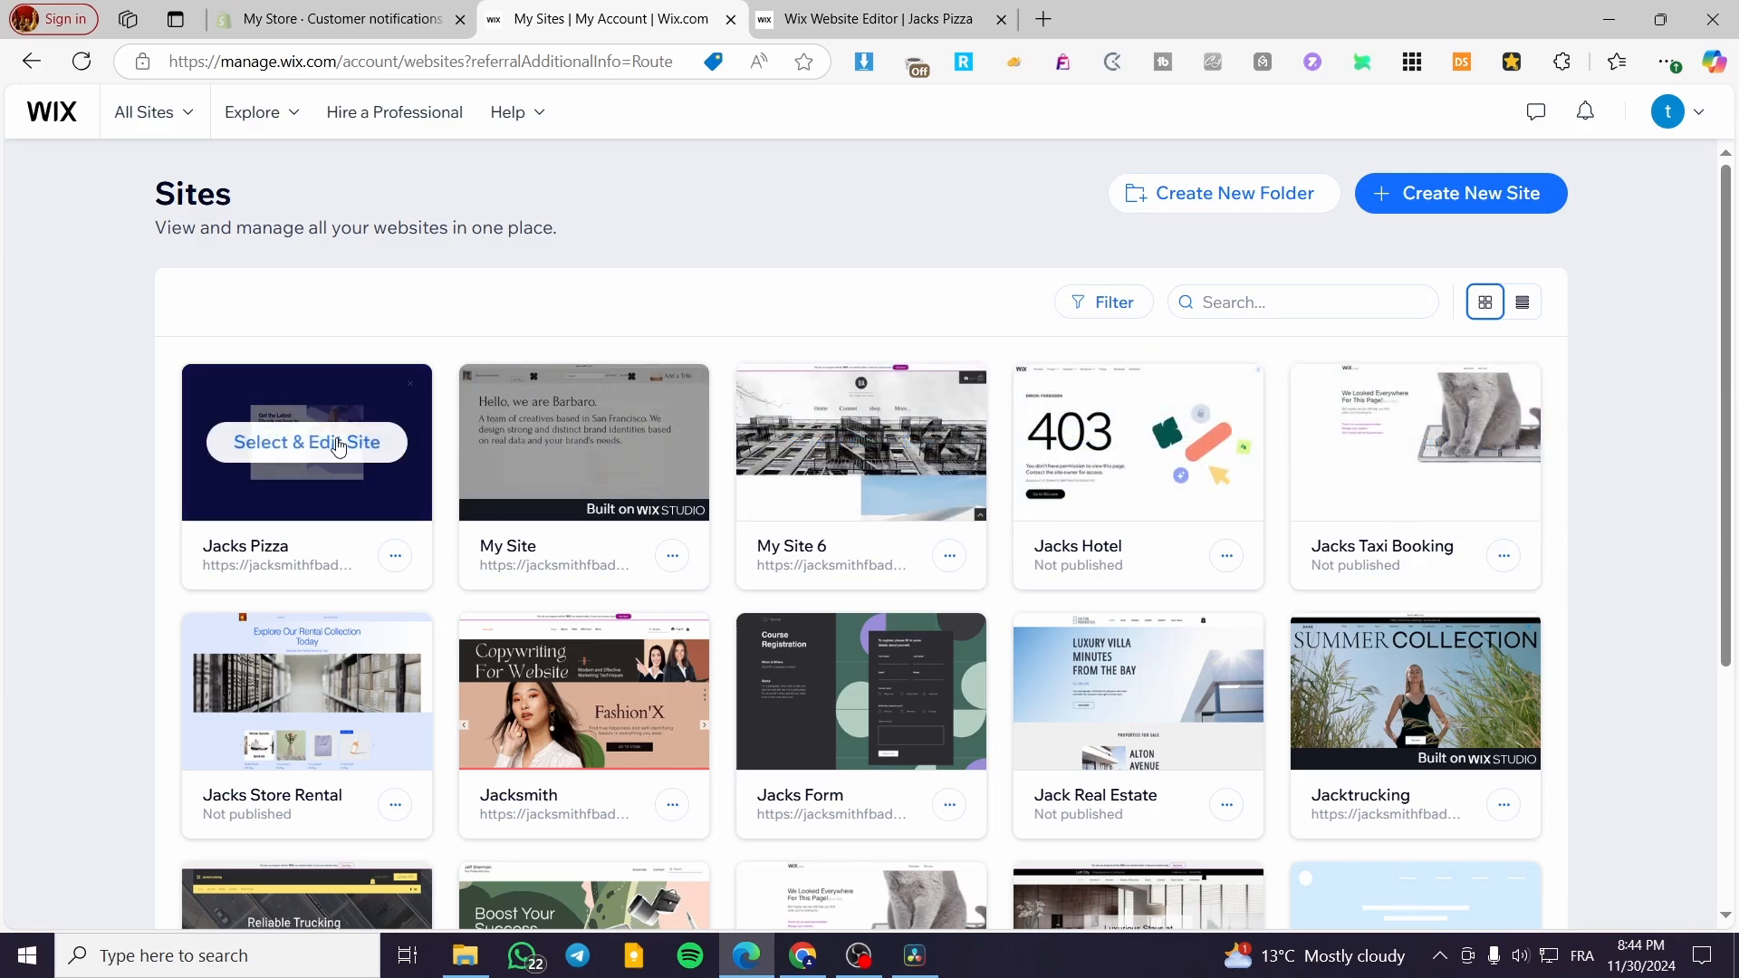
- Open the Jacks Pizza site's dashboard and switch to its website editor
click(906, 700)
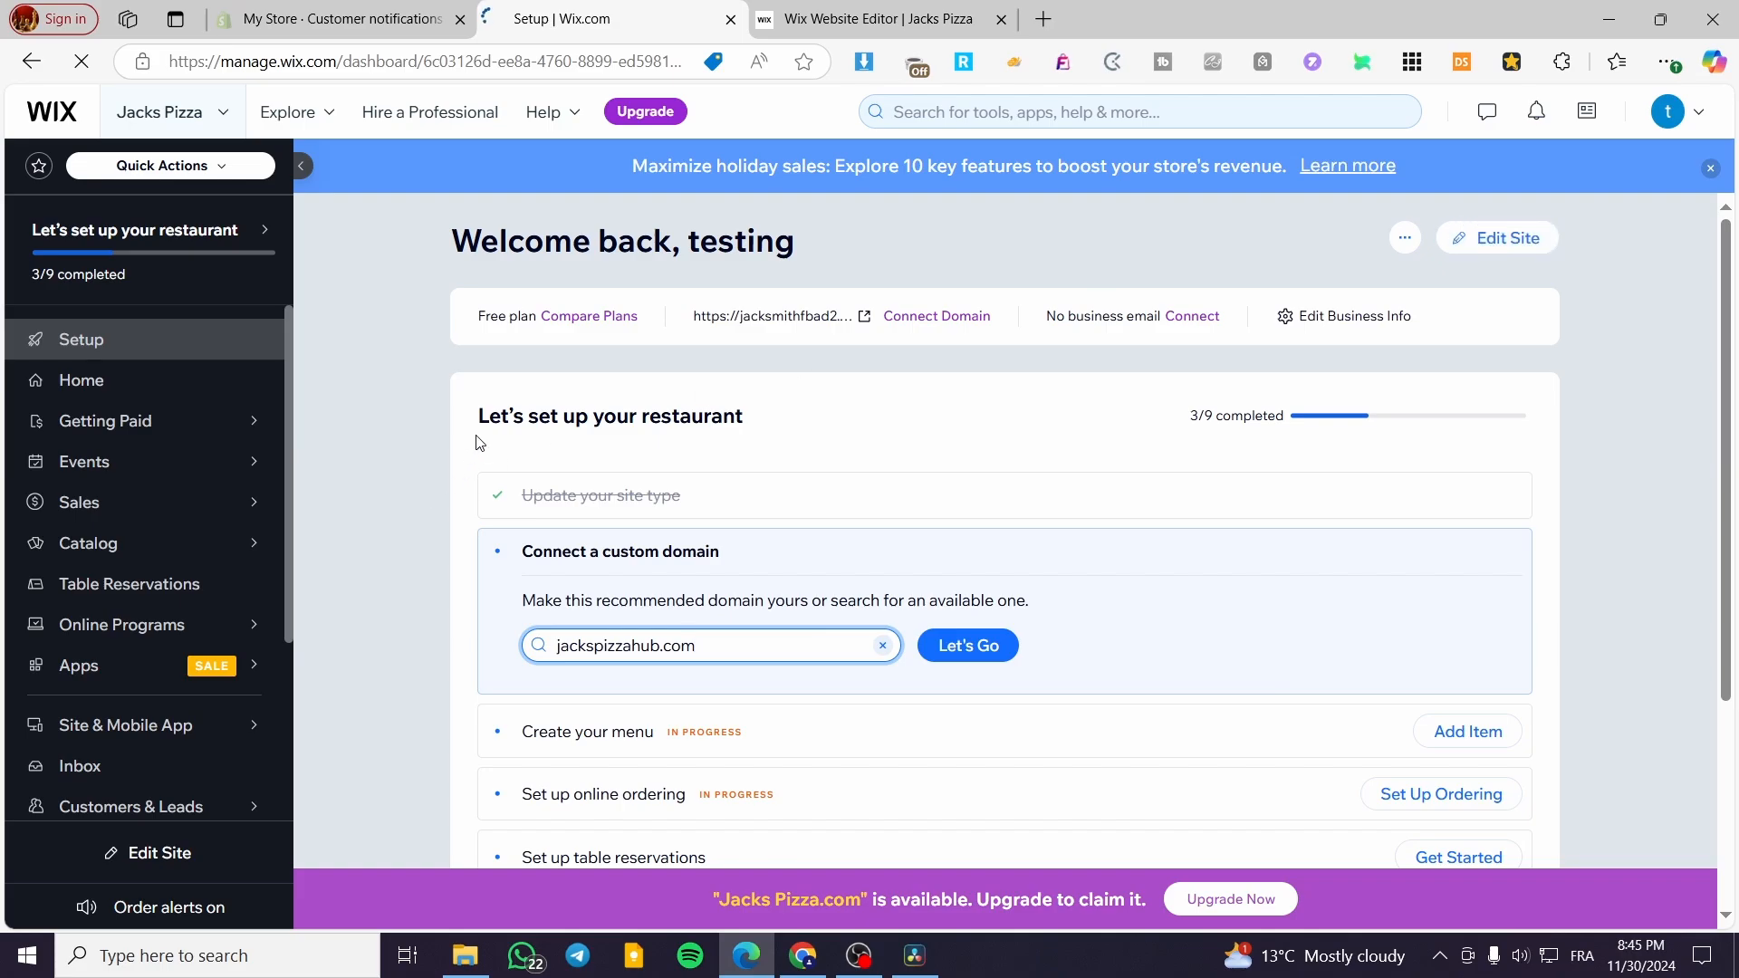
click(809, 14)
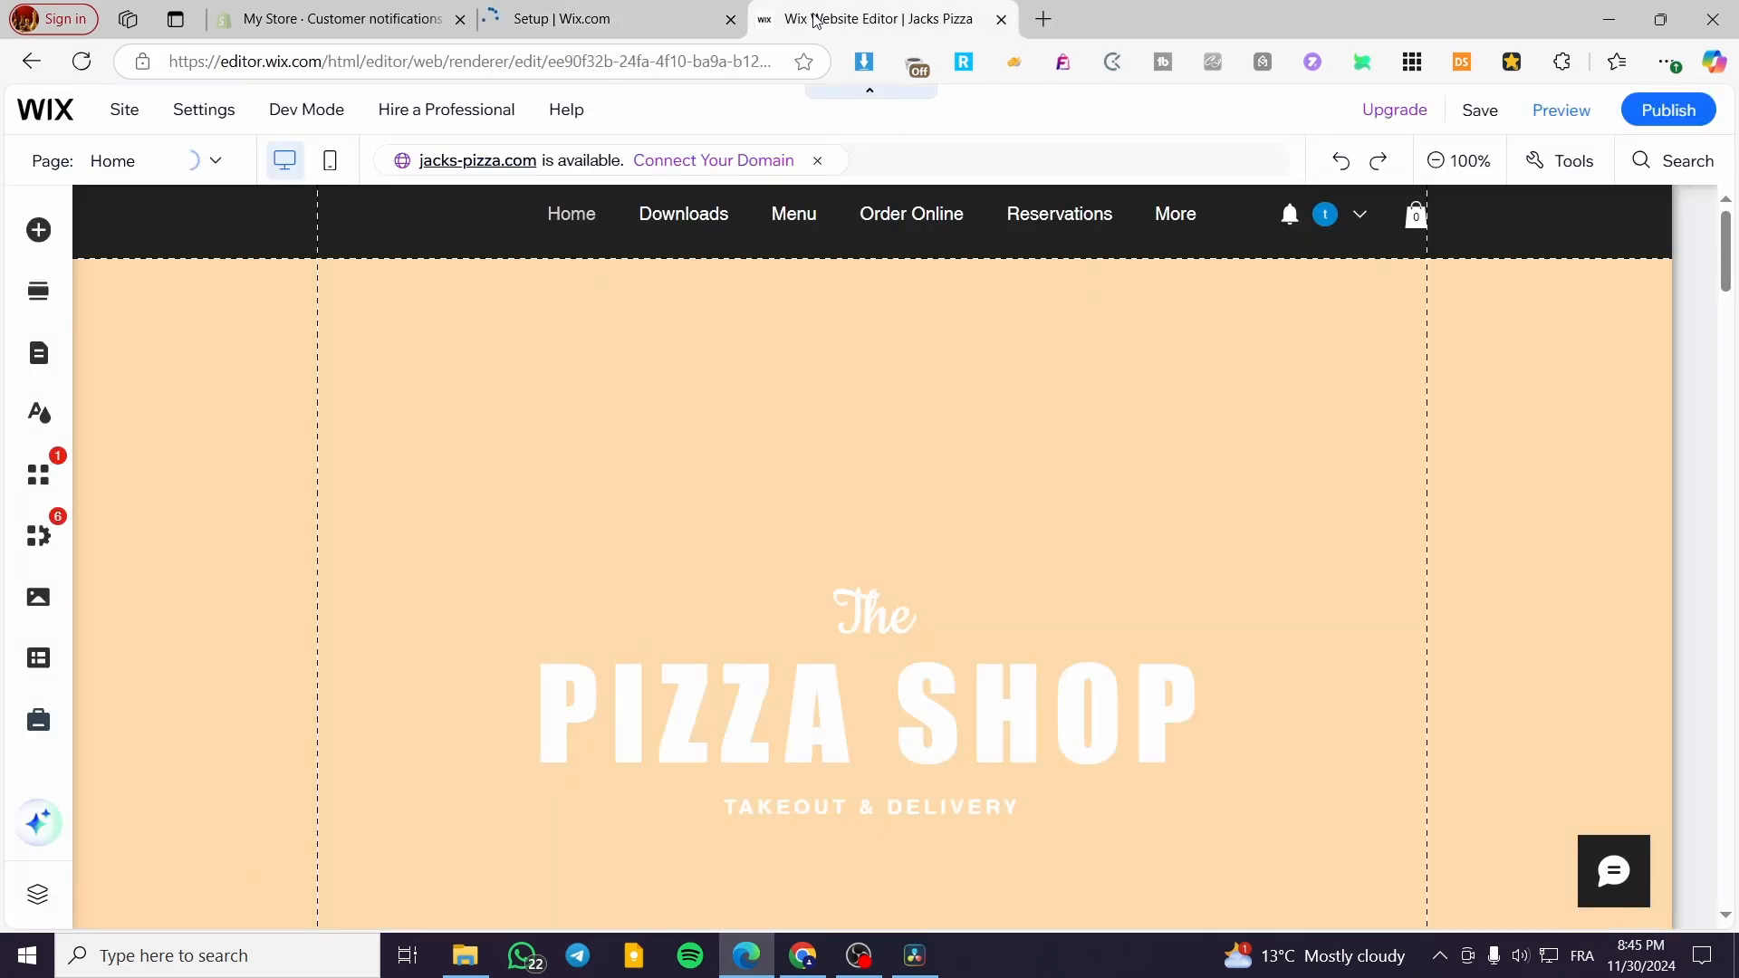
click(561, 18)
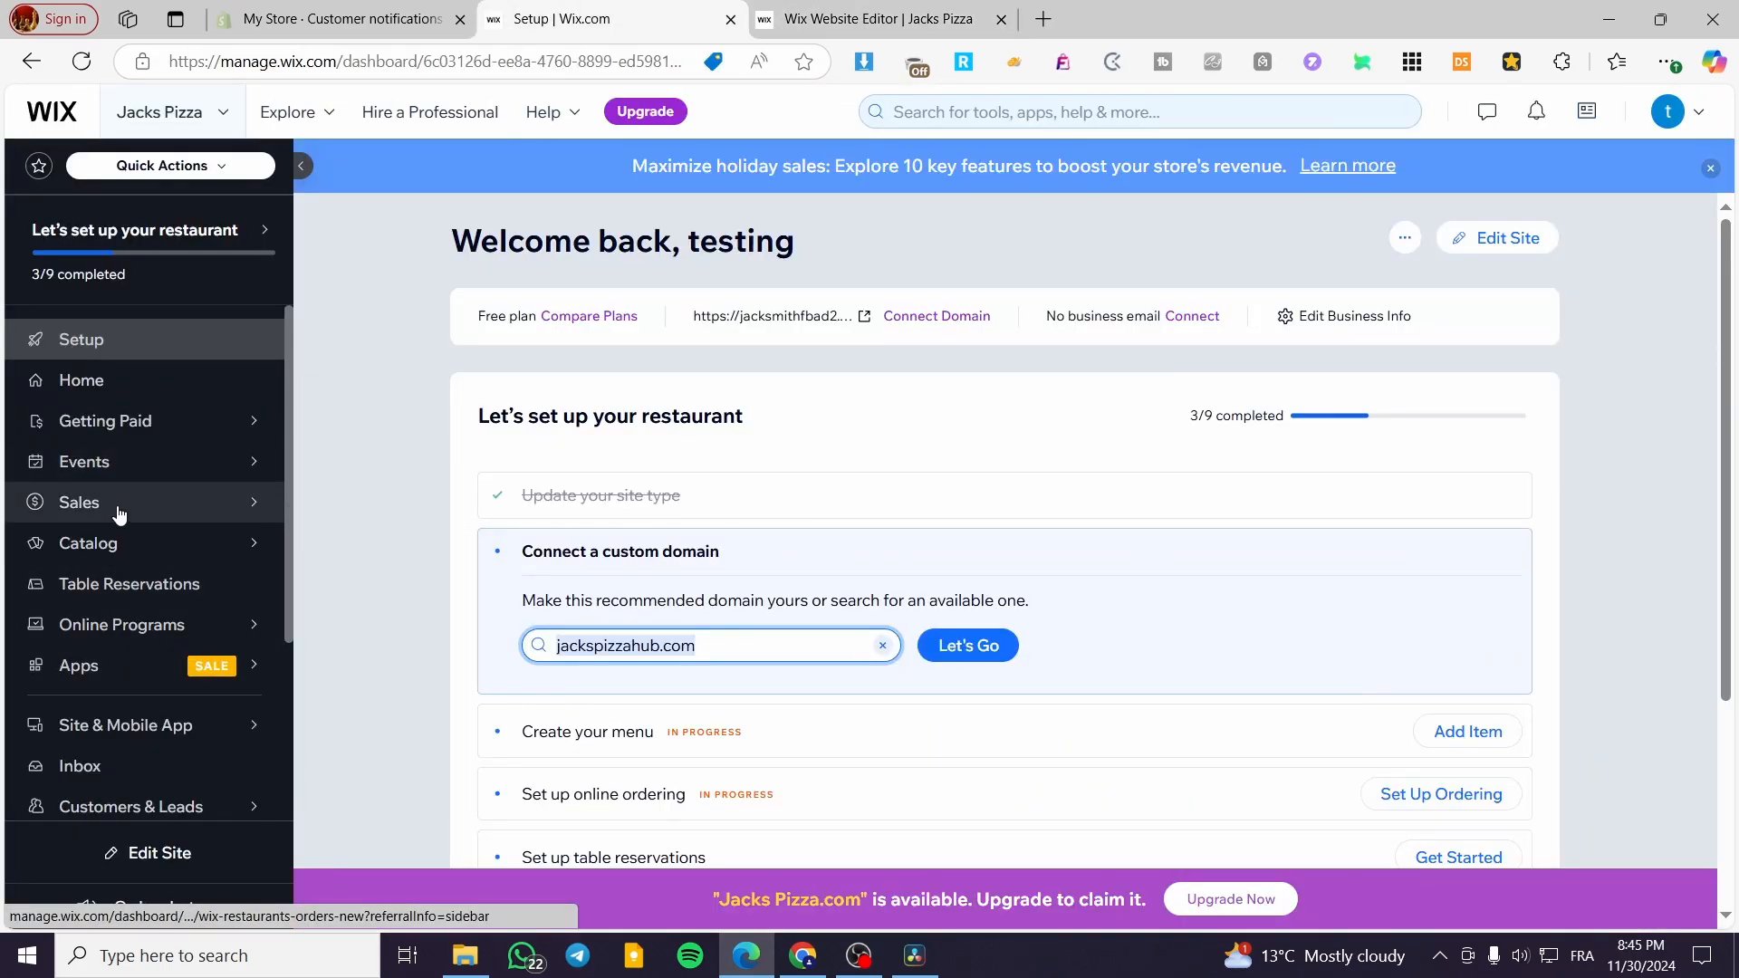
mouse_move(125, 671)
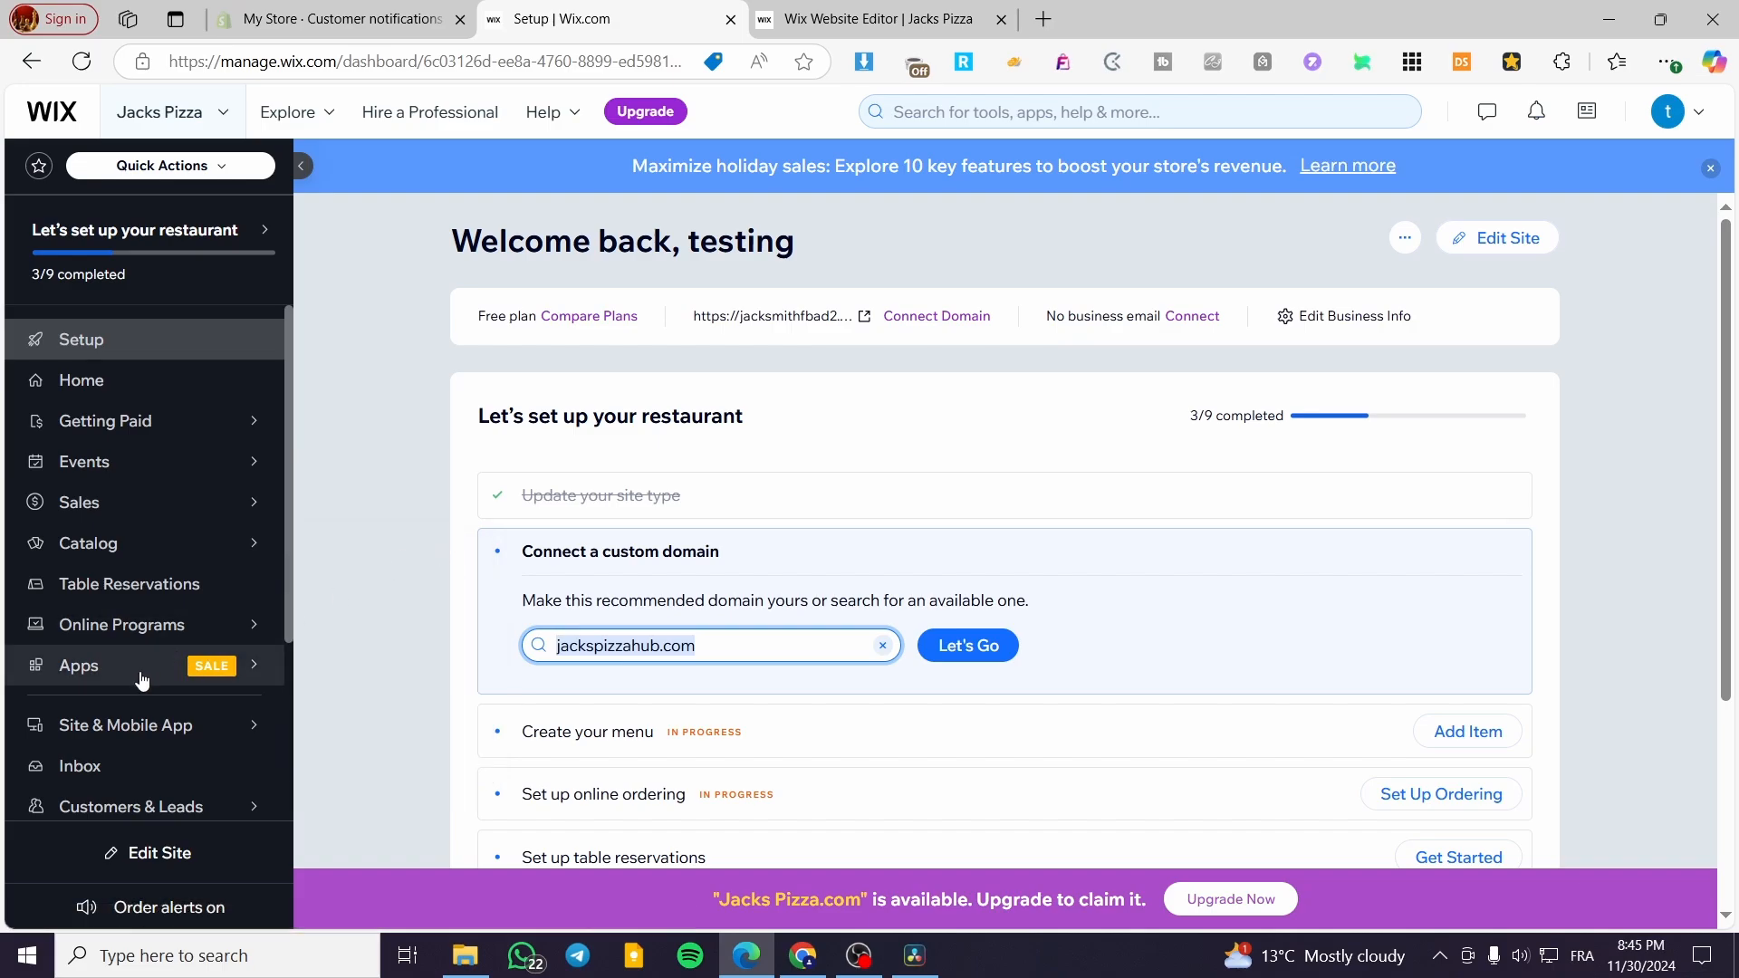
mouse_move(253, 666)
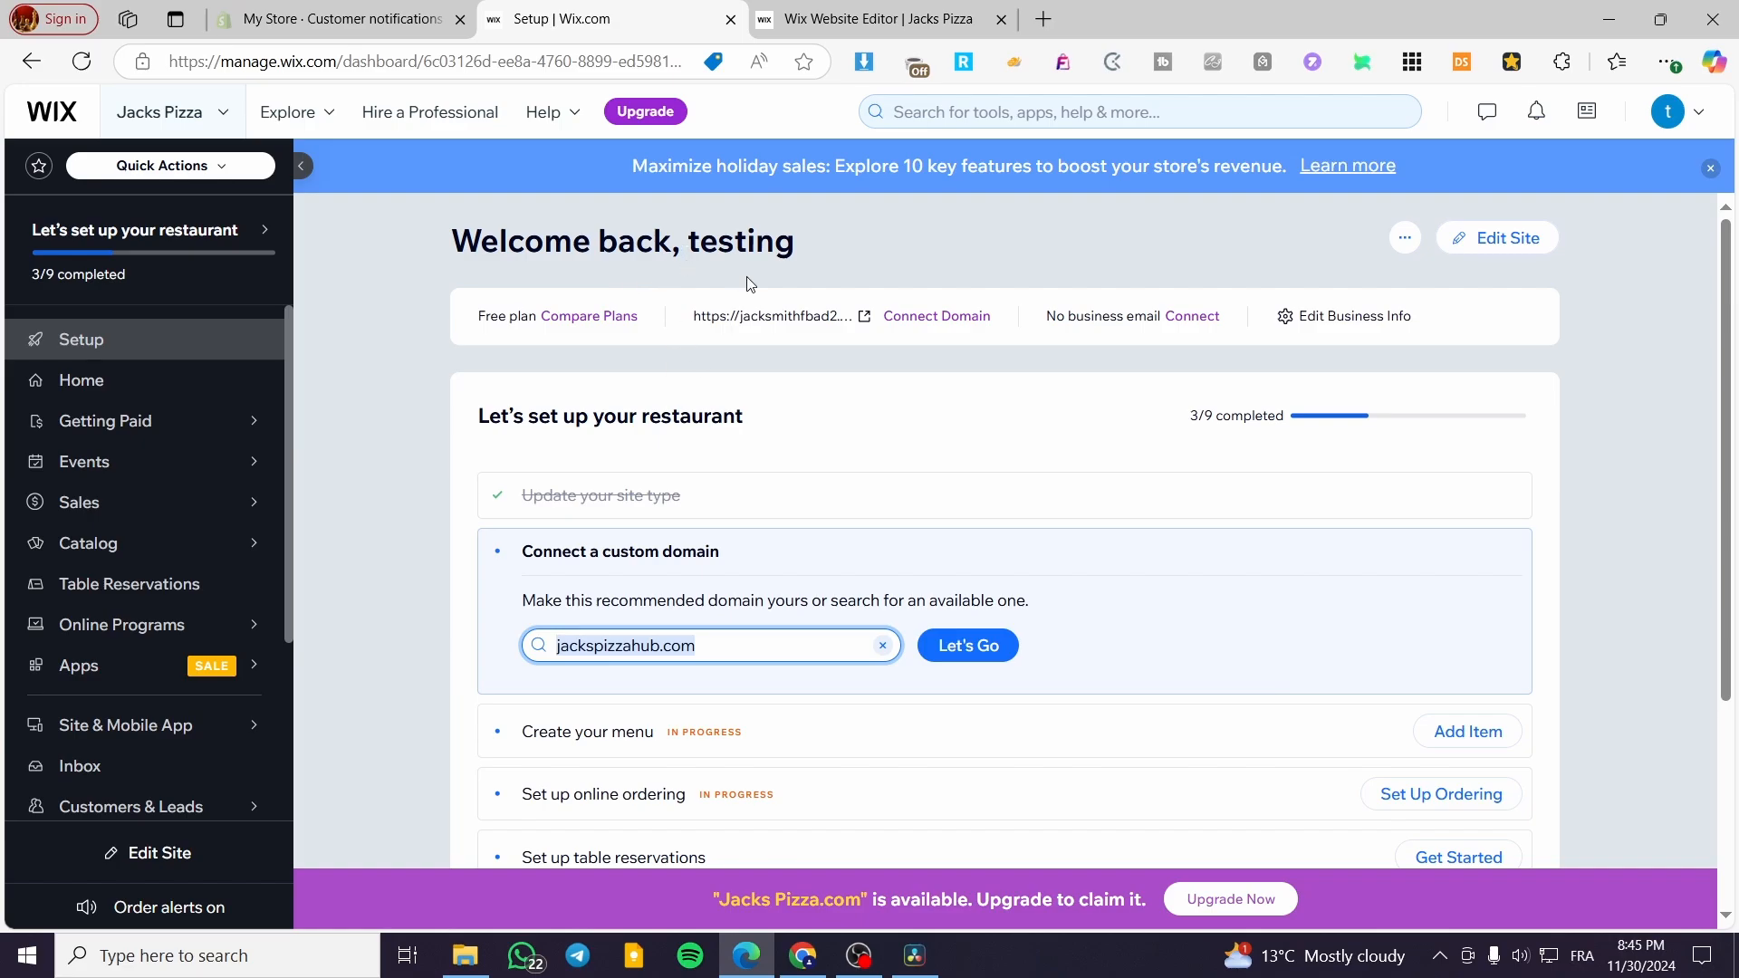
click(874, 18)
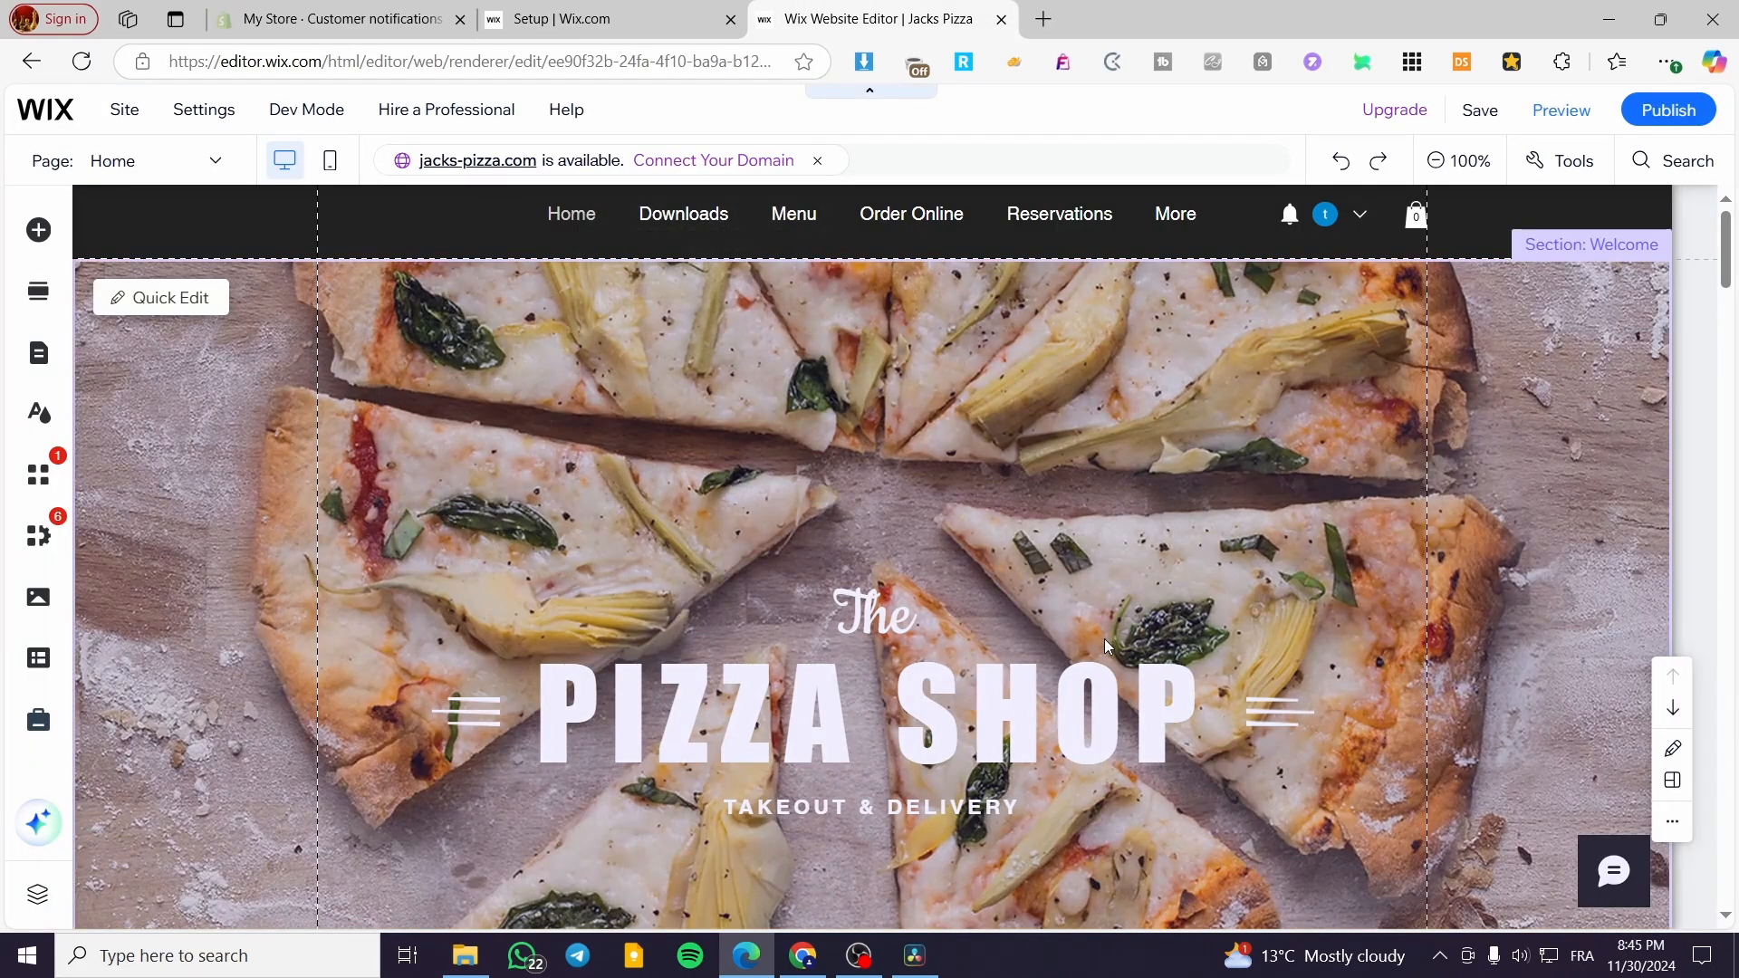
- Check the login bar in the site header and list the Members Area pages among the site pages
click(1332, 212)
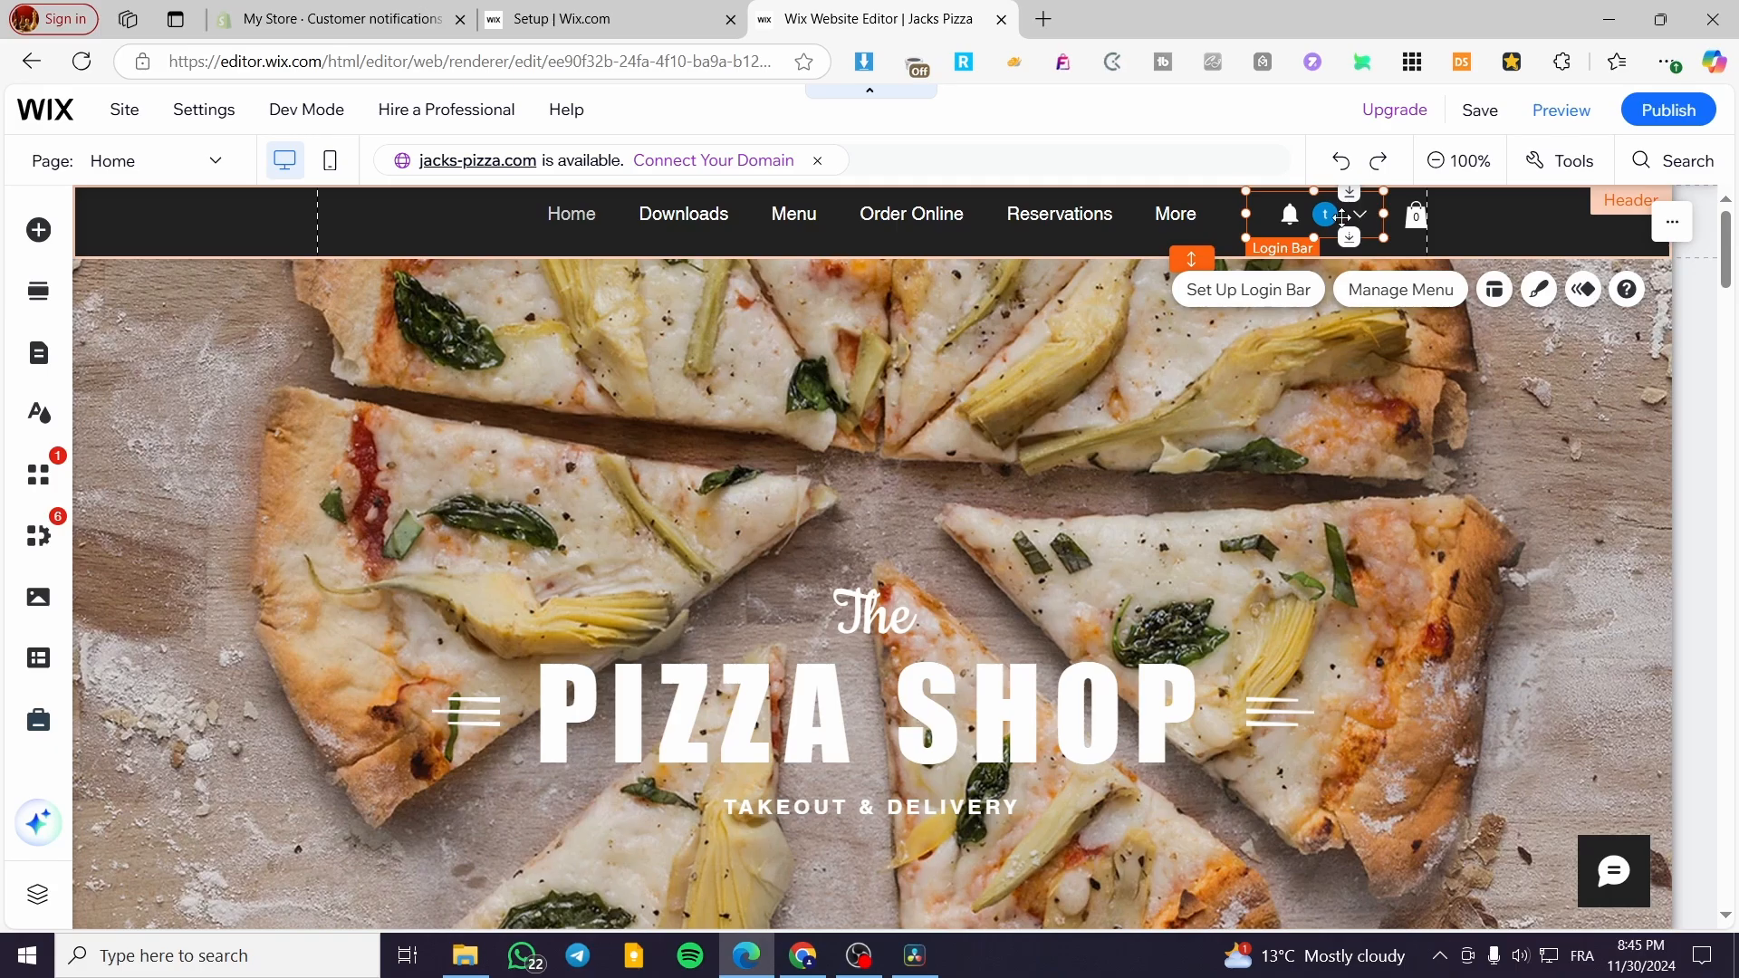
click(1510, 221)
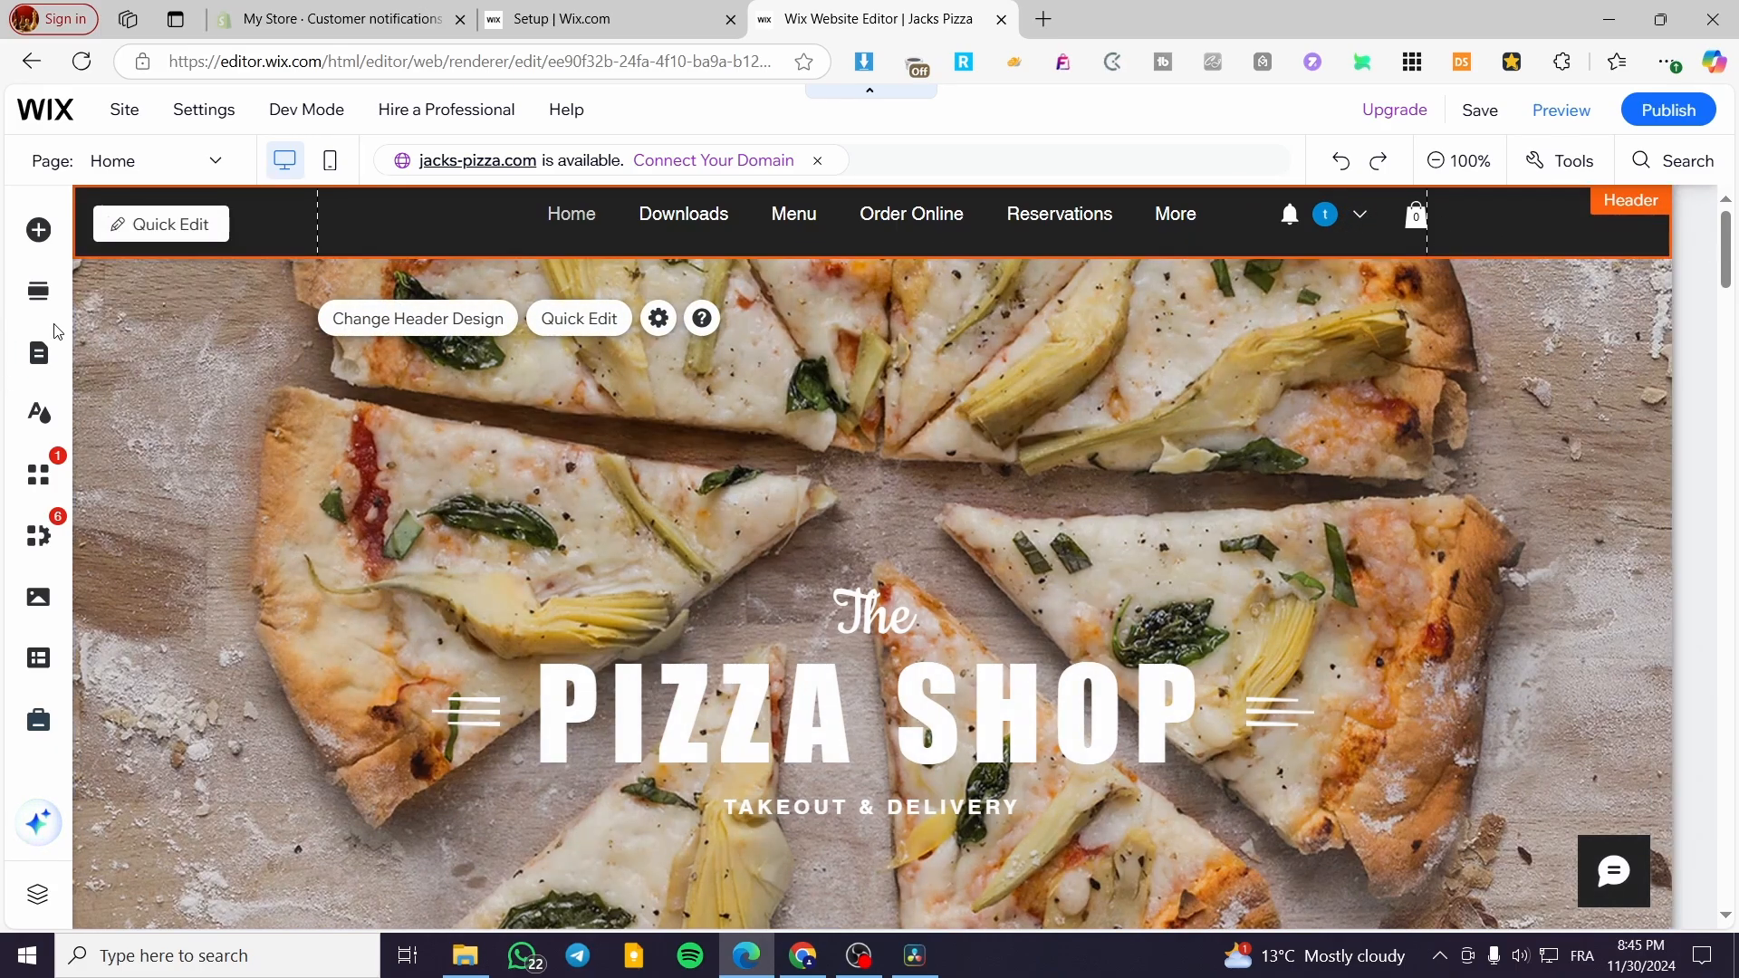
click(47, 353)
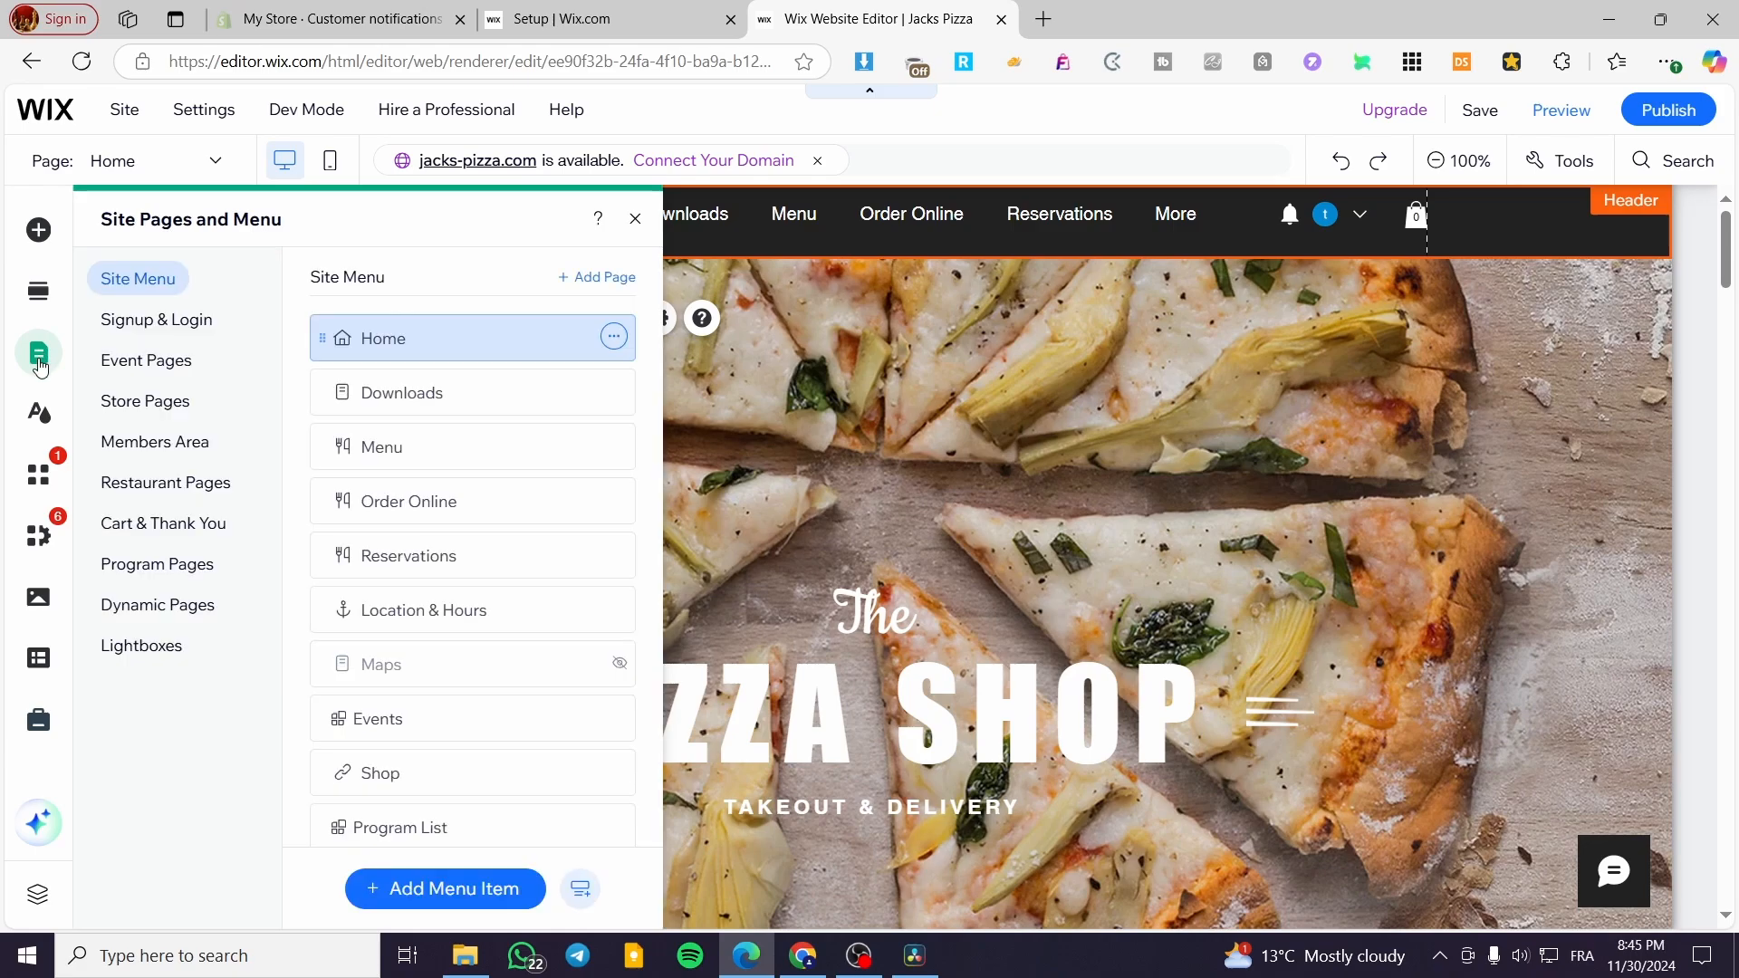
click(142, 444)
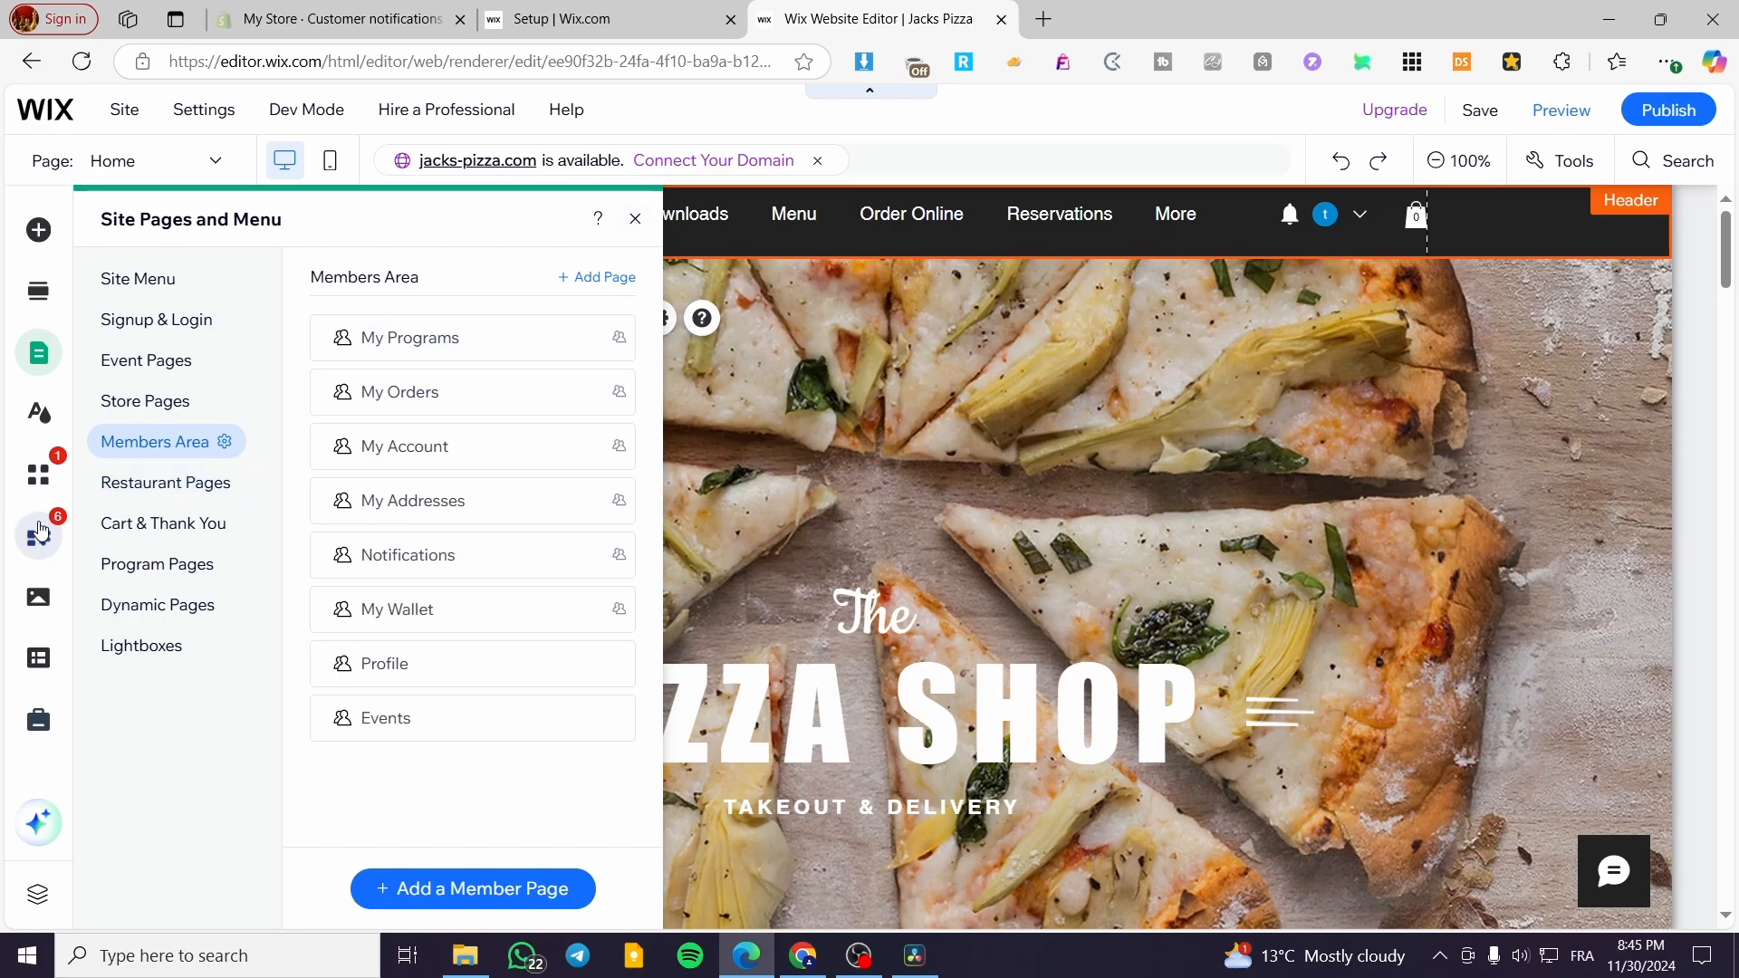
- Search the App Market for "members area" and choose to add the Wix Members Area app again
click(39, 483)
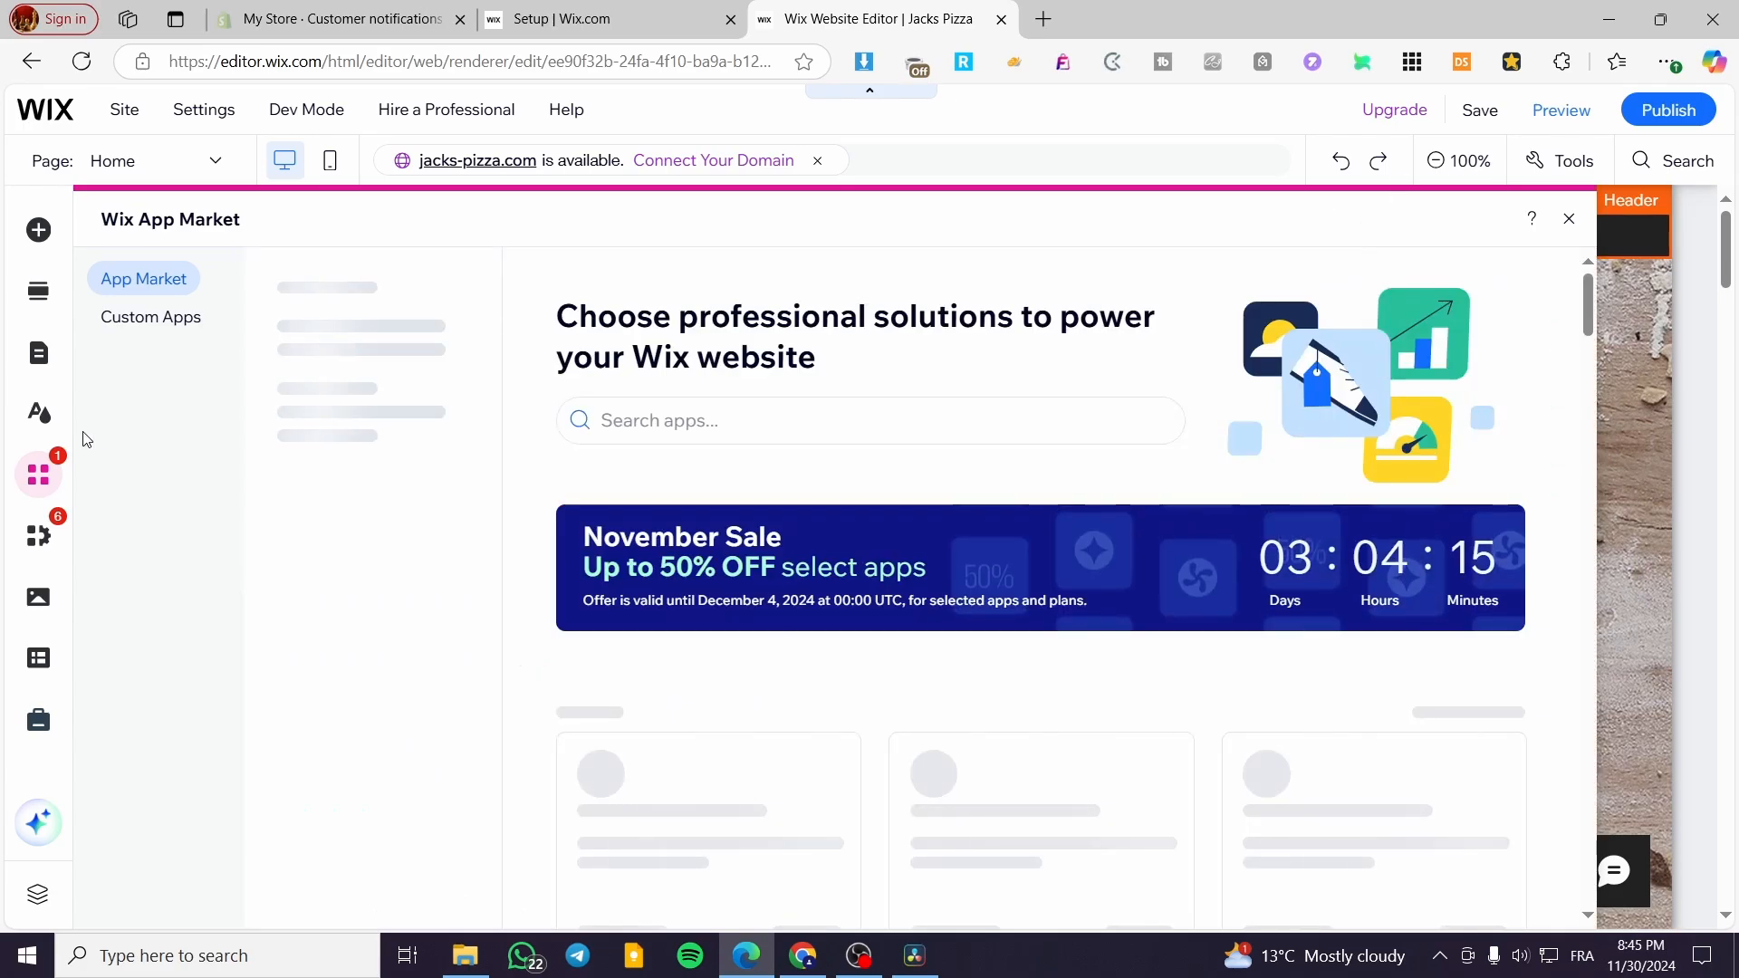
click(654, 420)
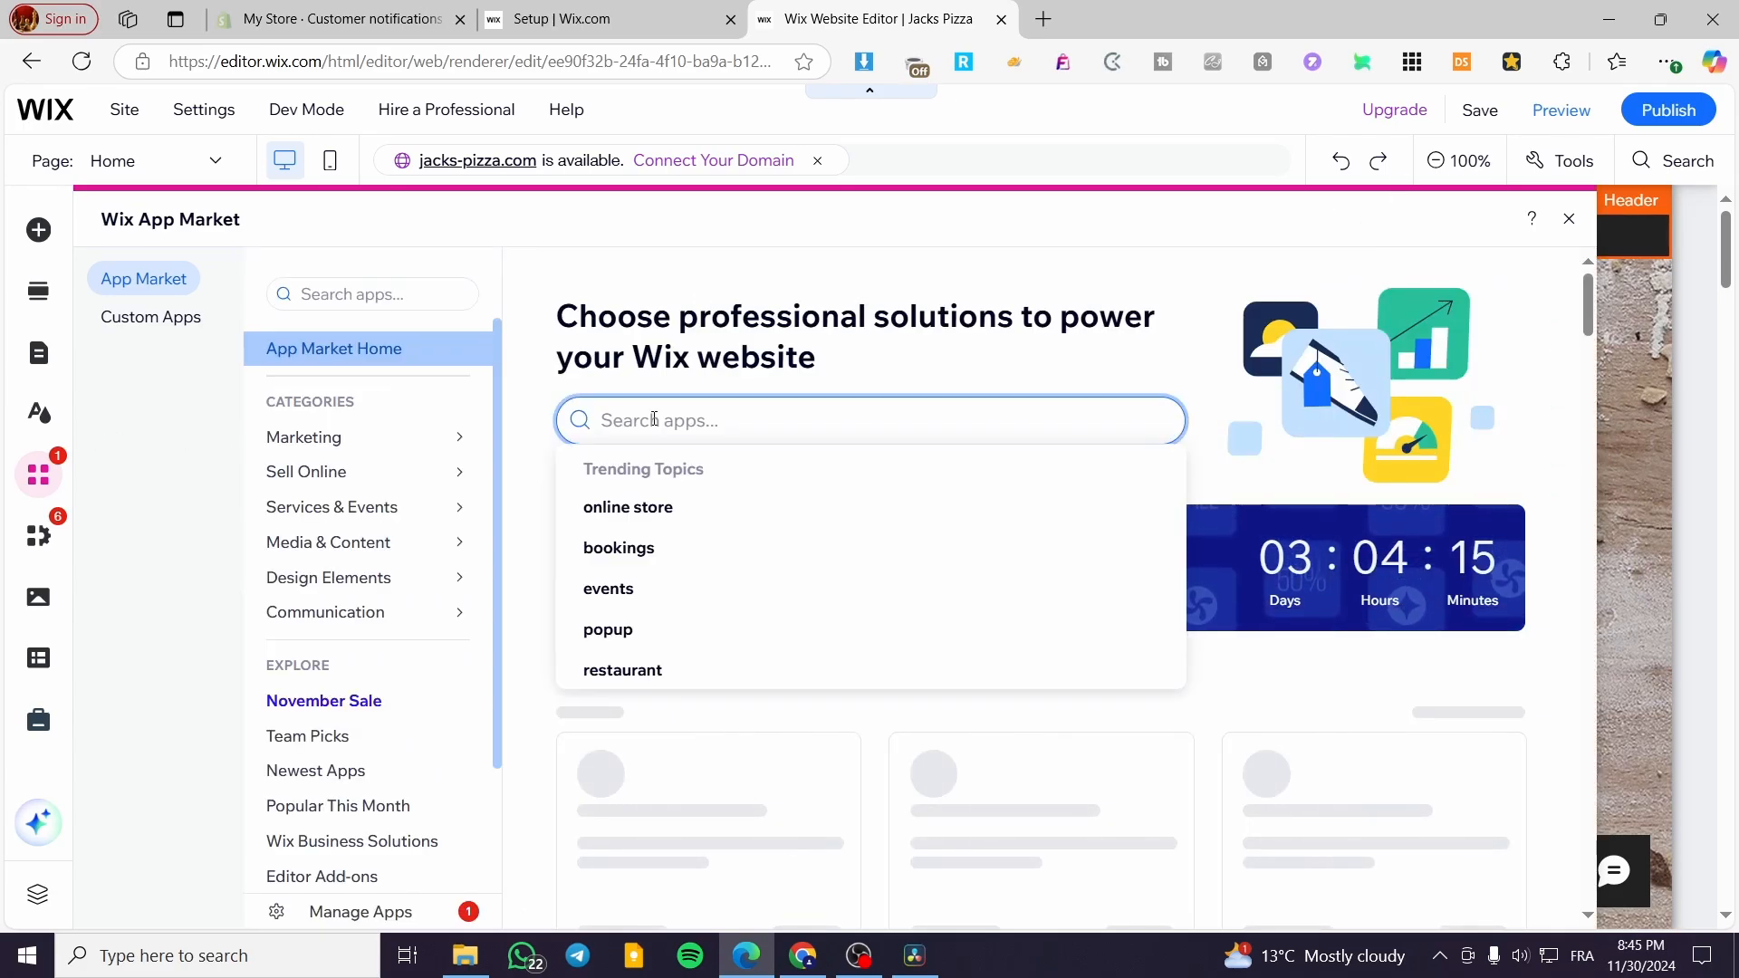
text(me)
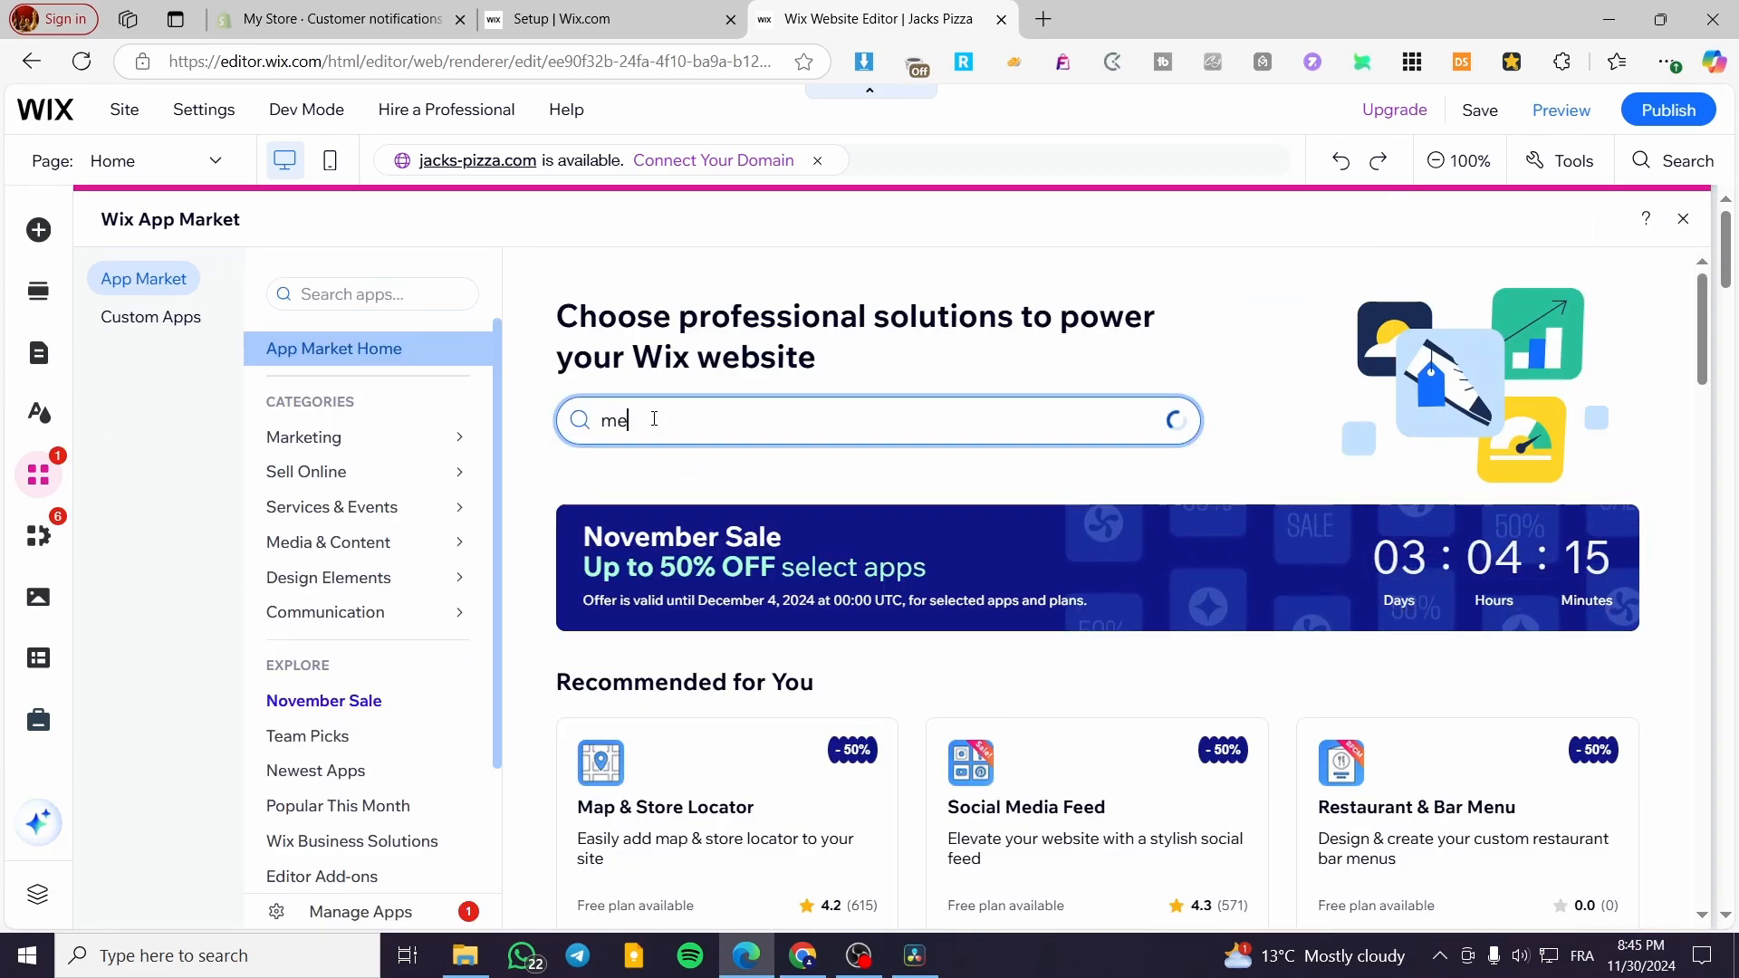
text(mbers )
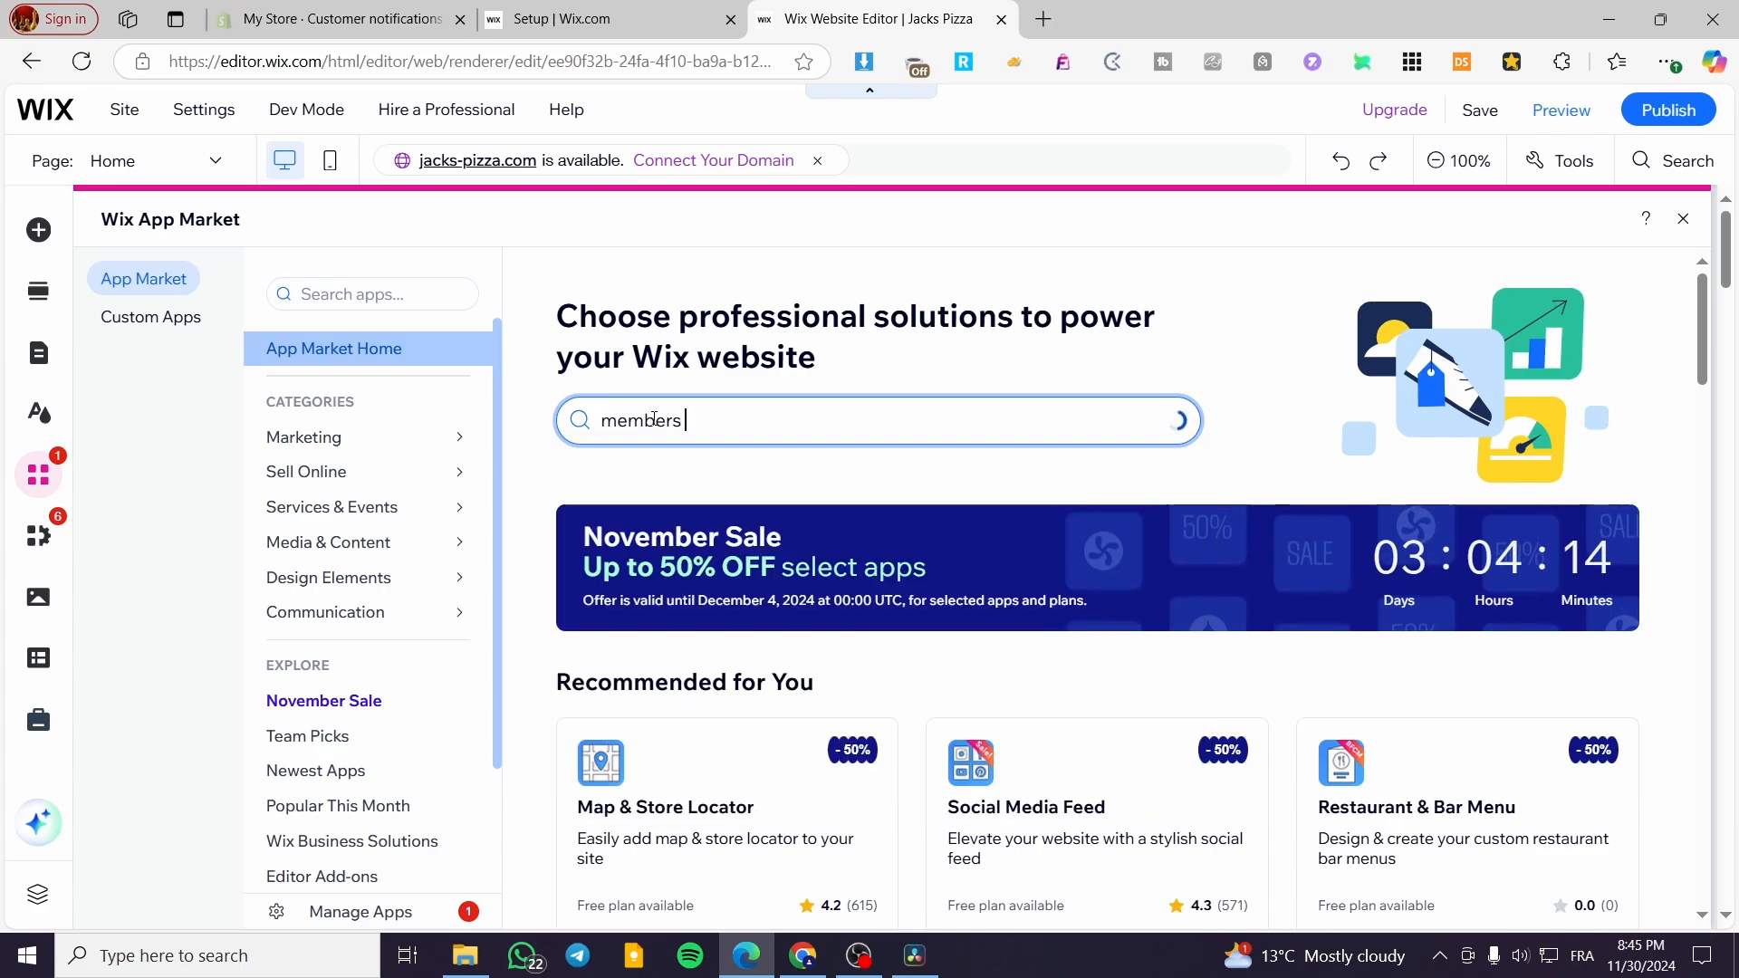
text(area)
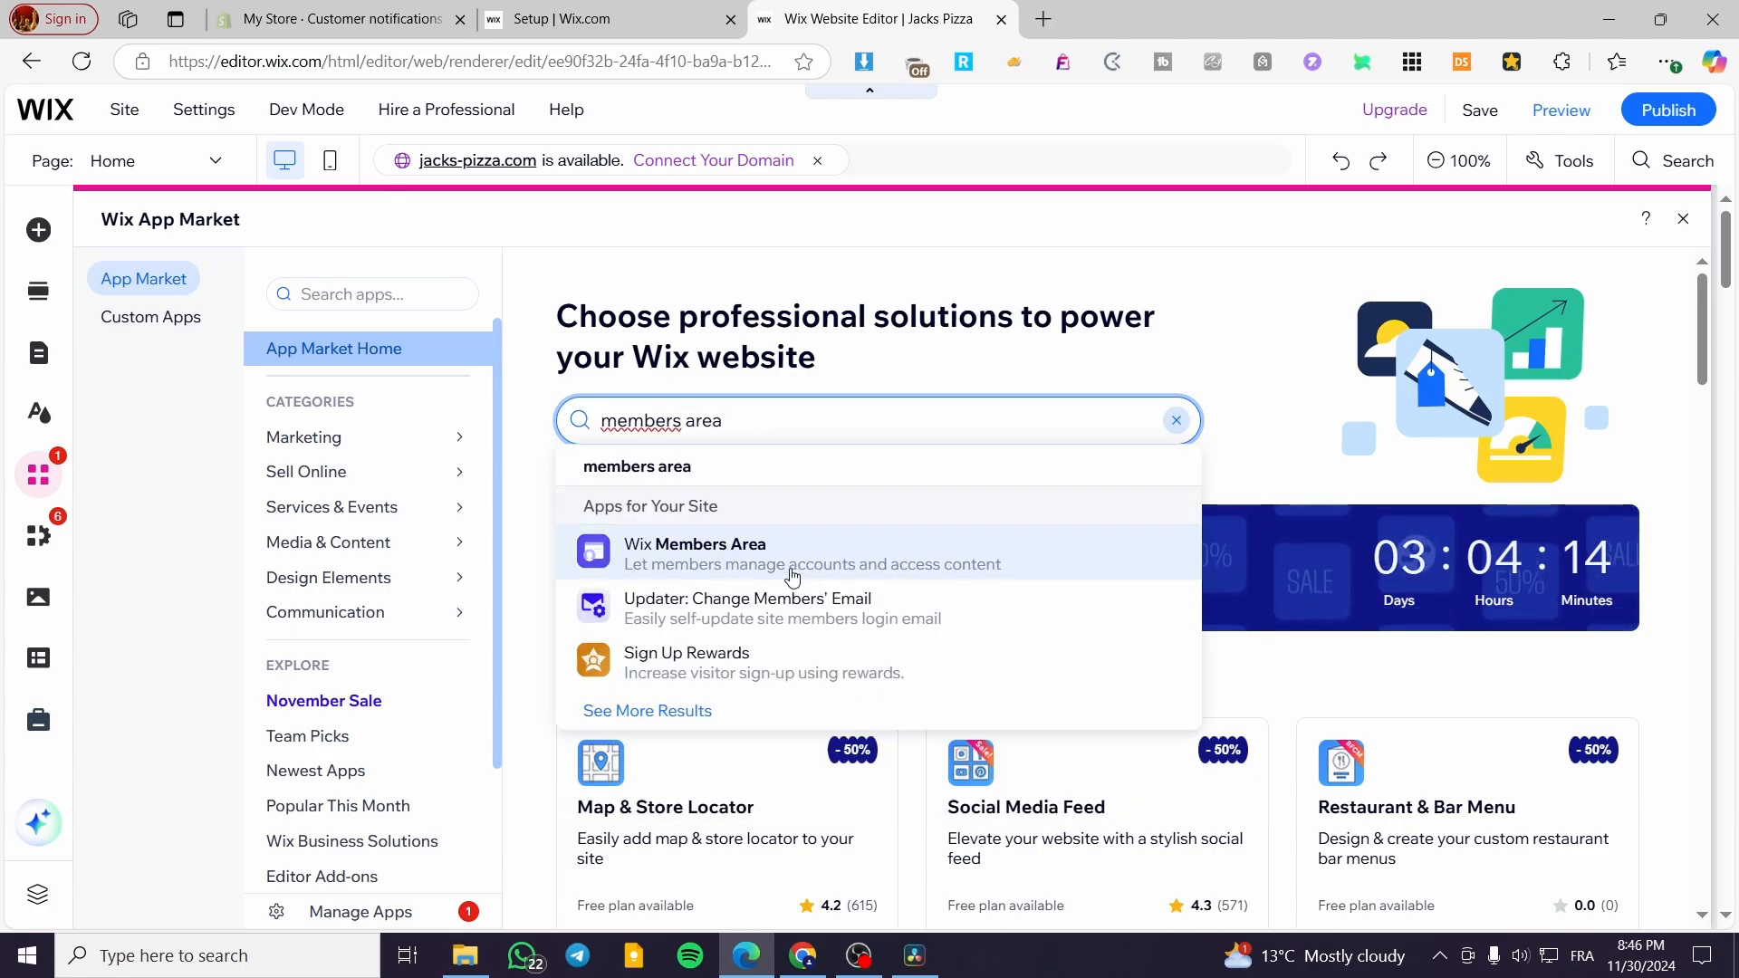
click(644, 558)
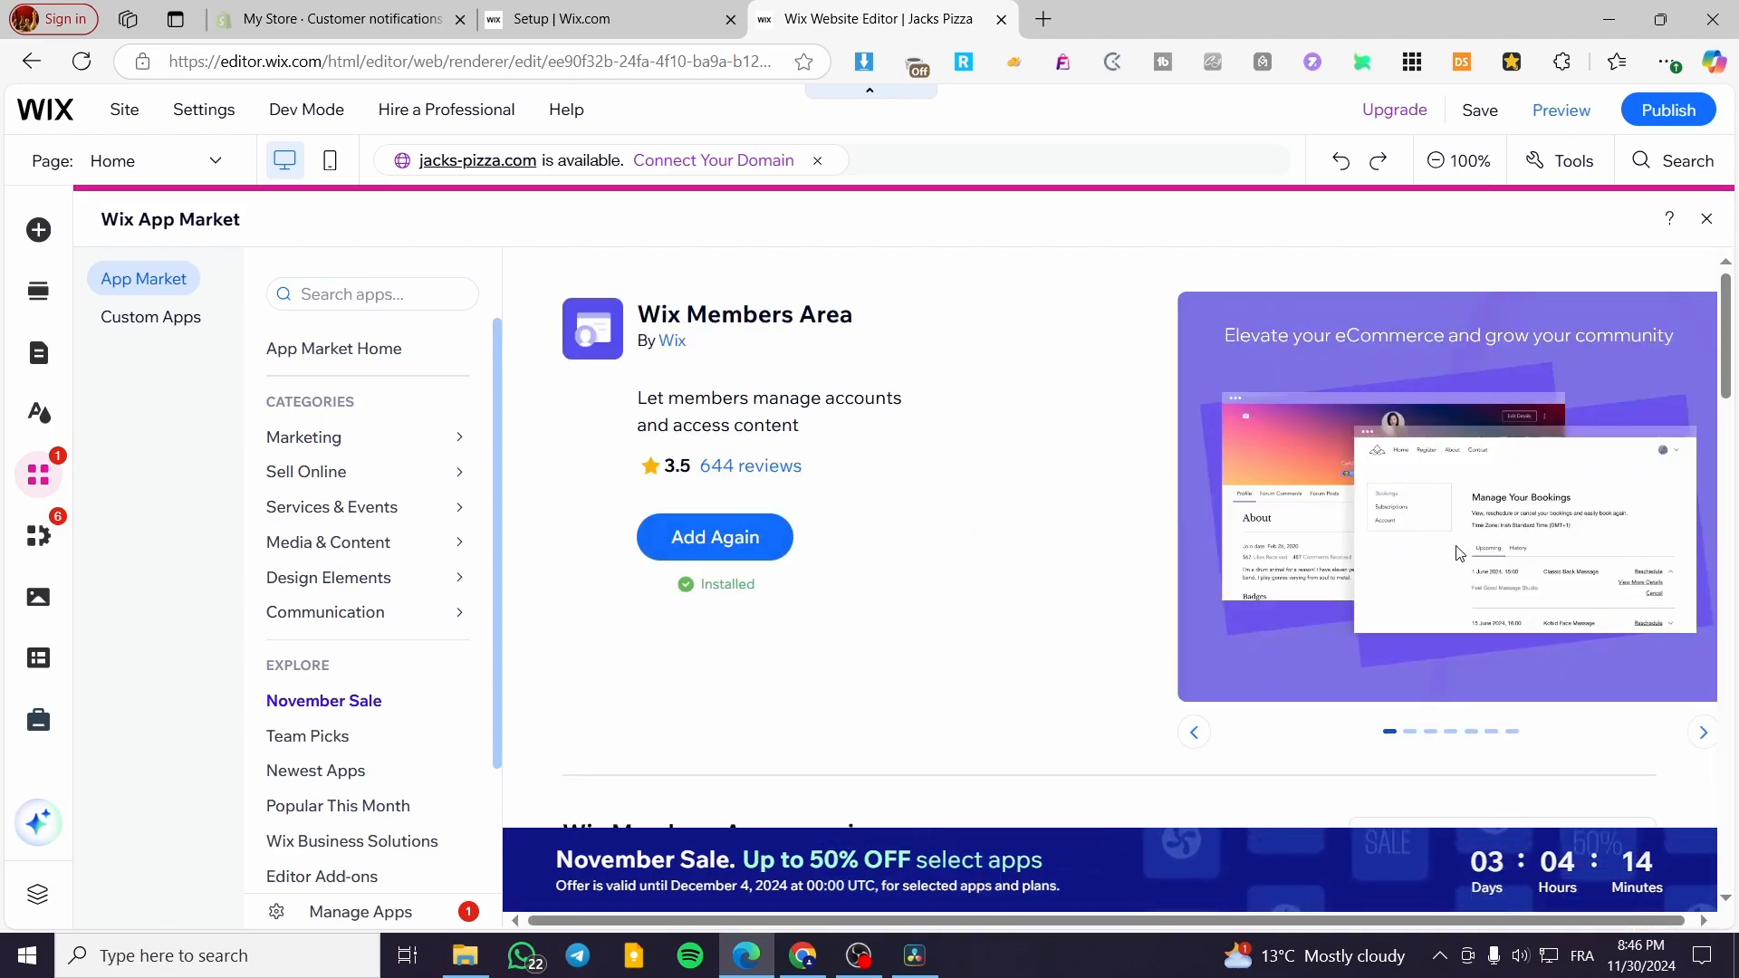
click(722, 554)
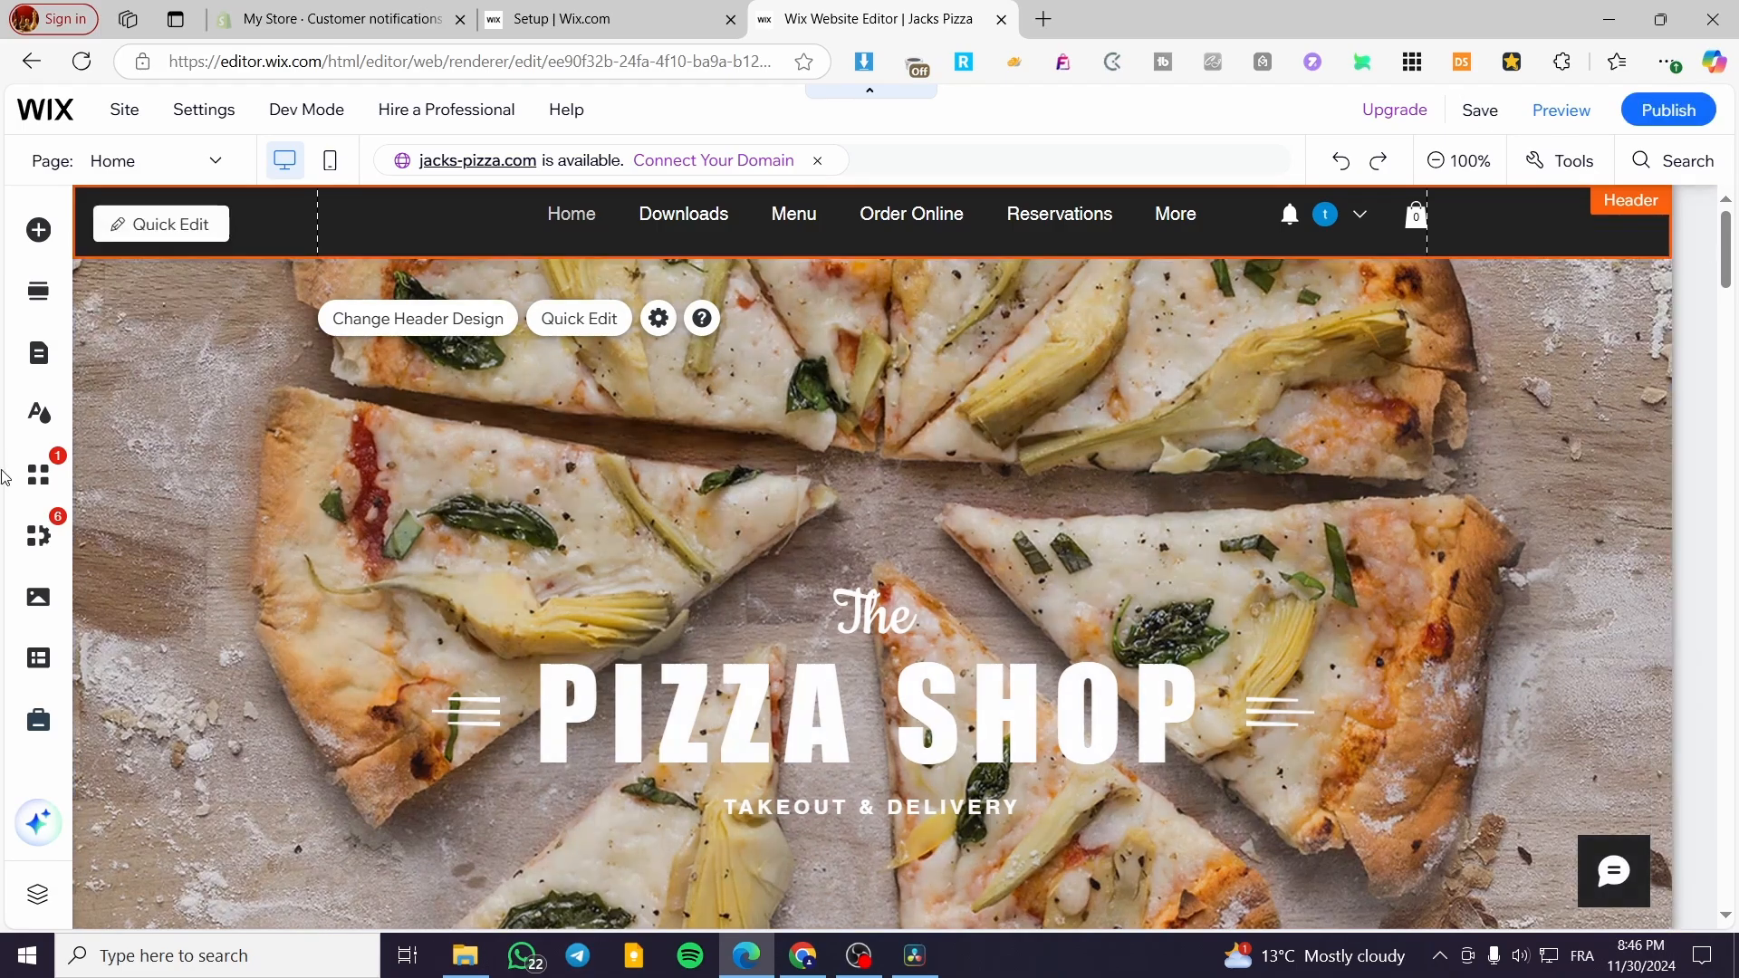
- Open the My Programs page from the Members Area pages and look over its Programs section
click(39, 361)
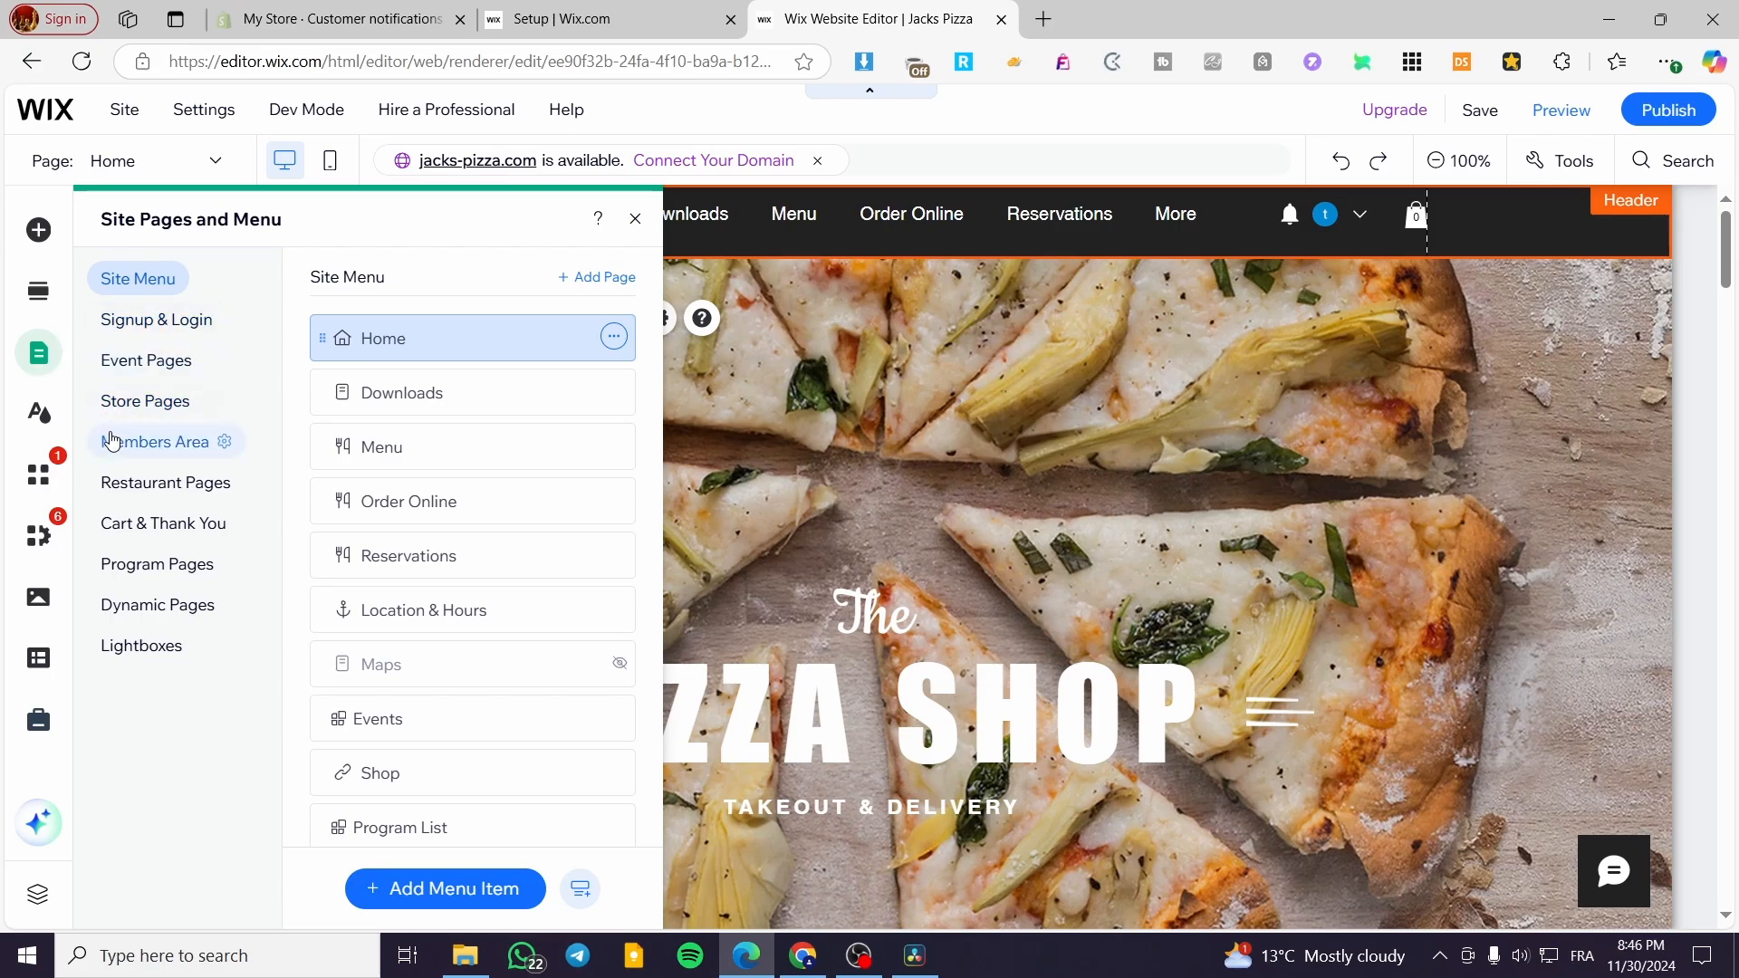
click(116, 446)
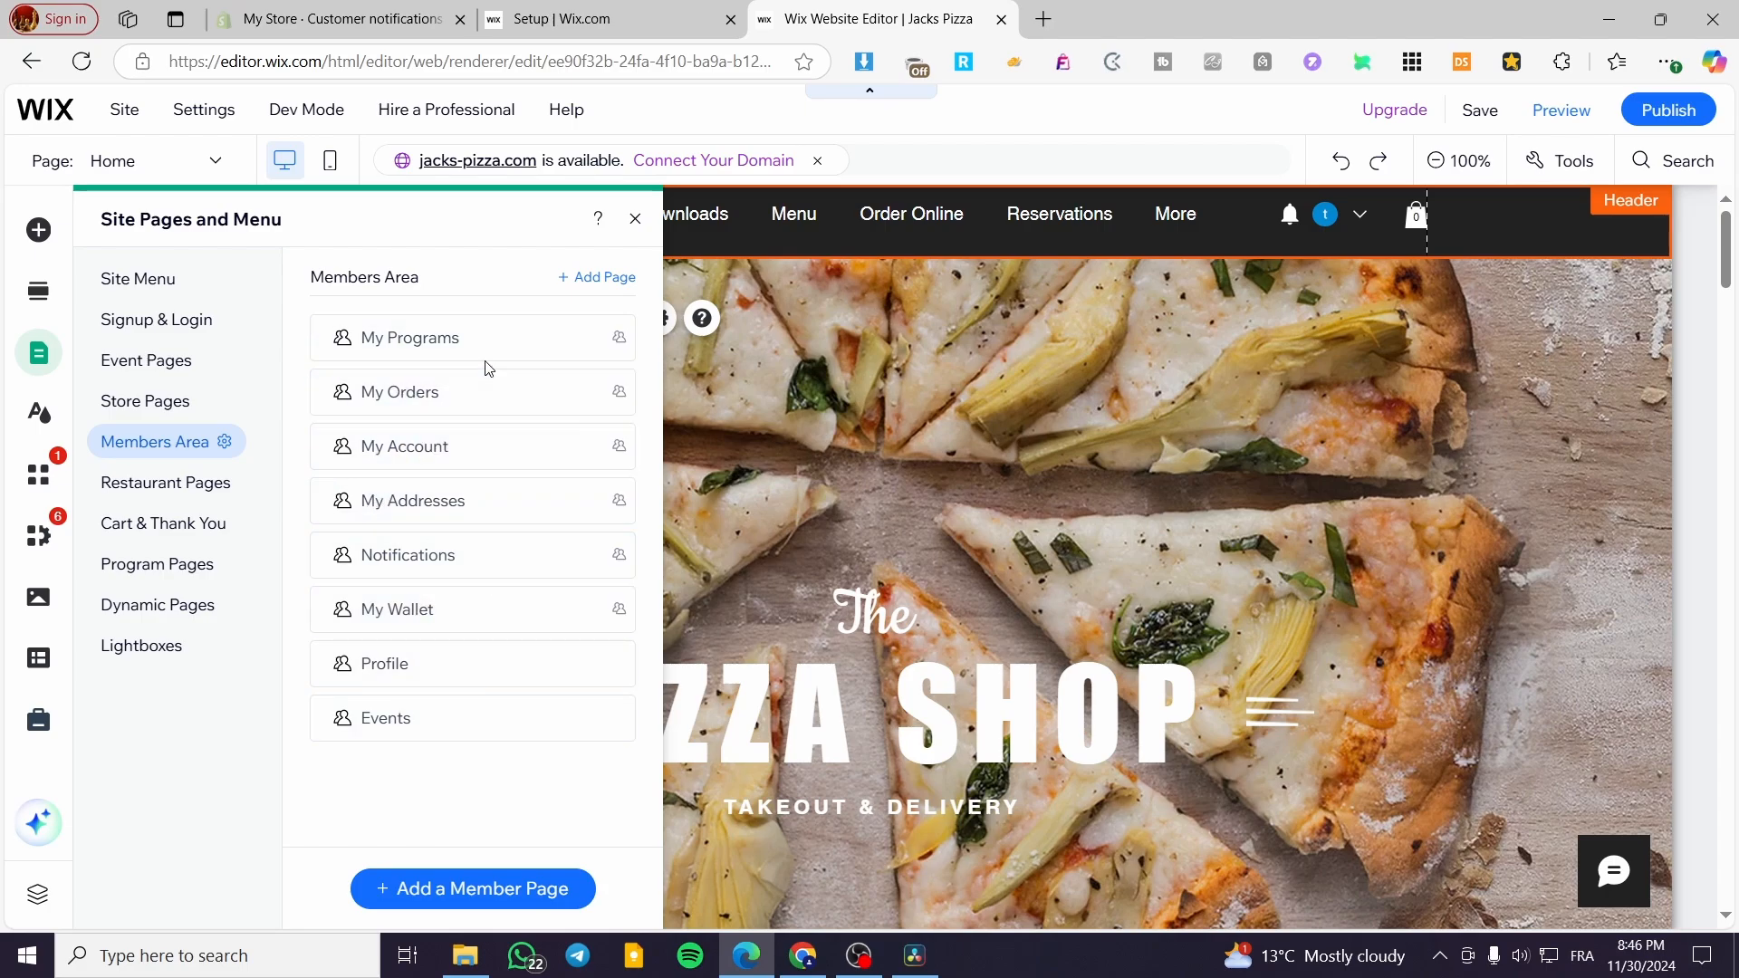
click(493, 337)
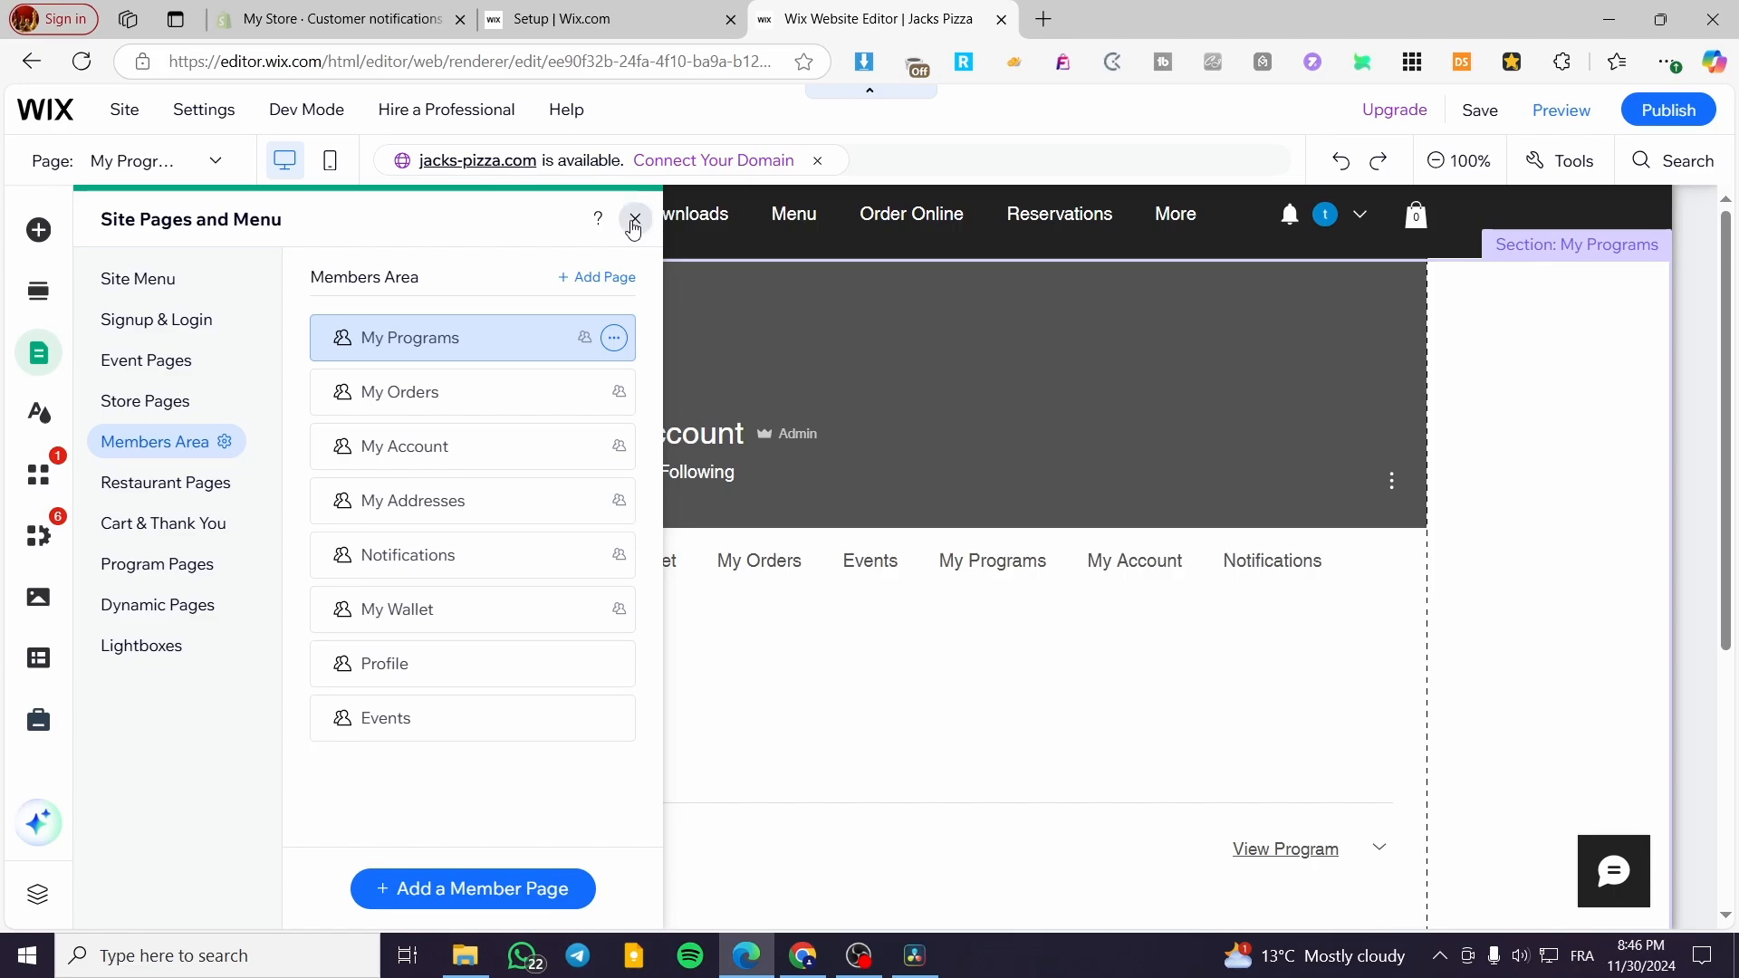
click(632, 220)
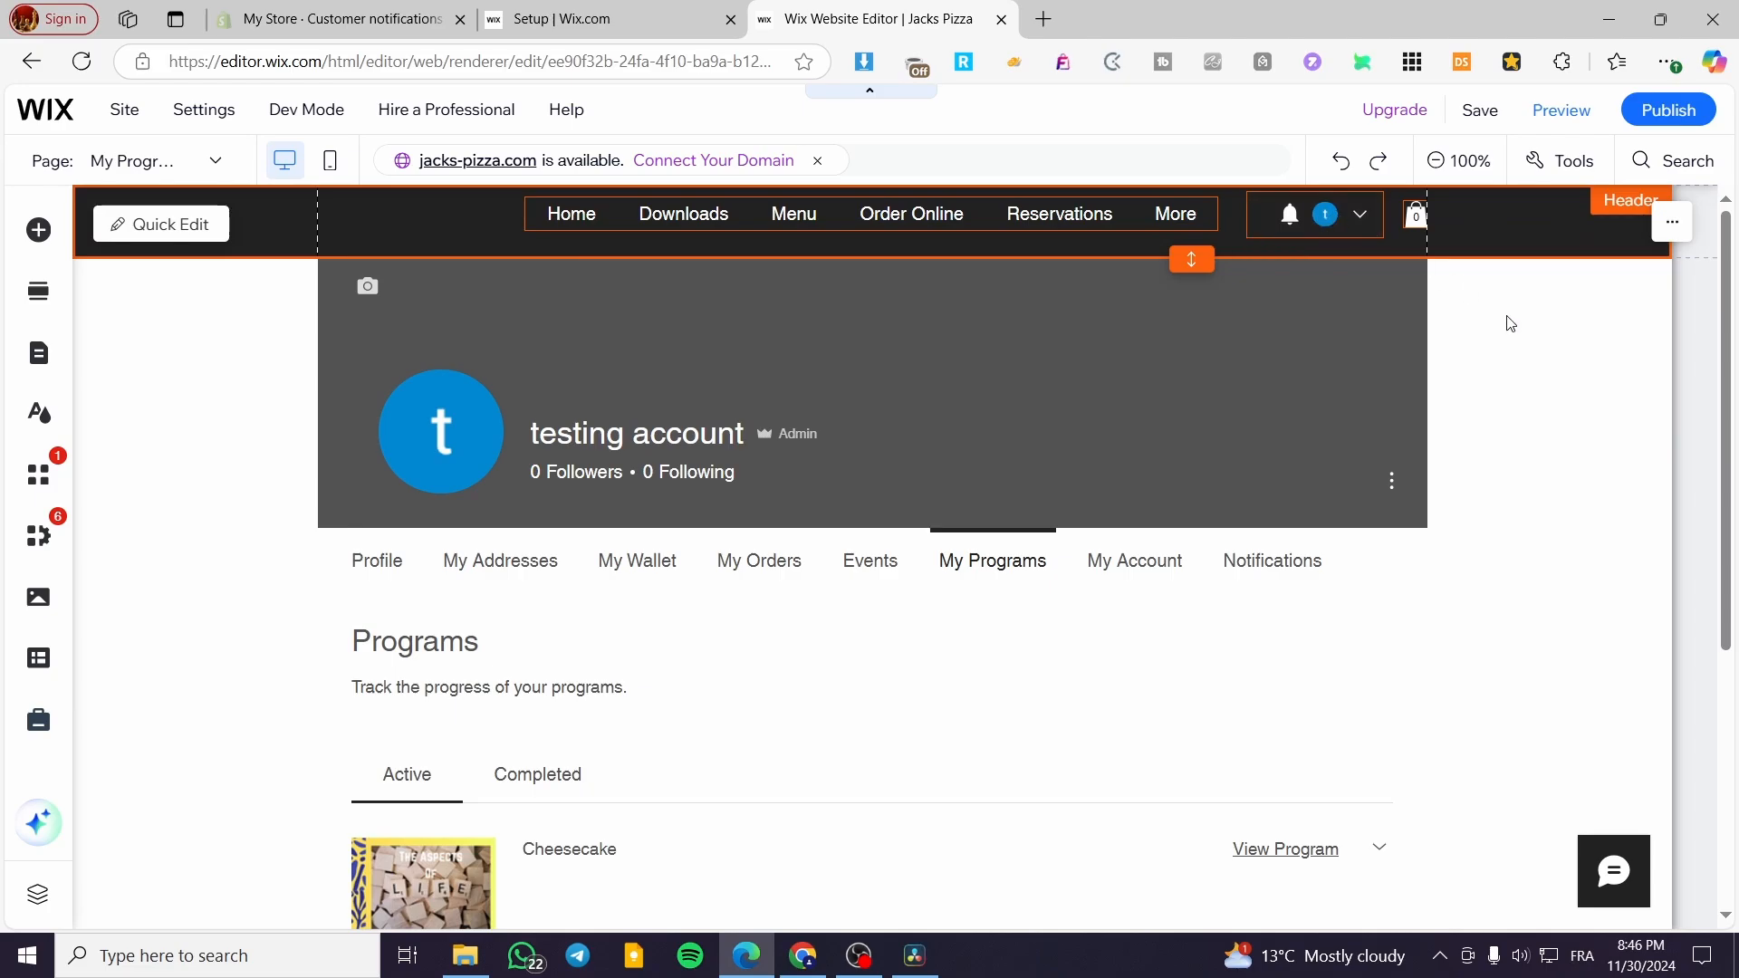
scroll(634, 670, down, 3)
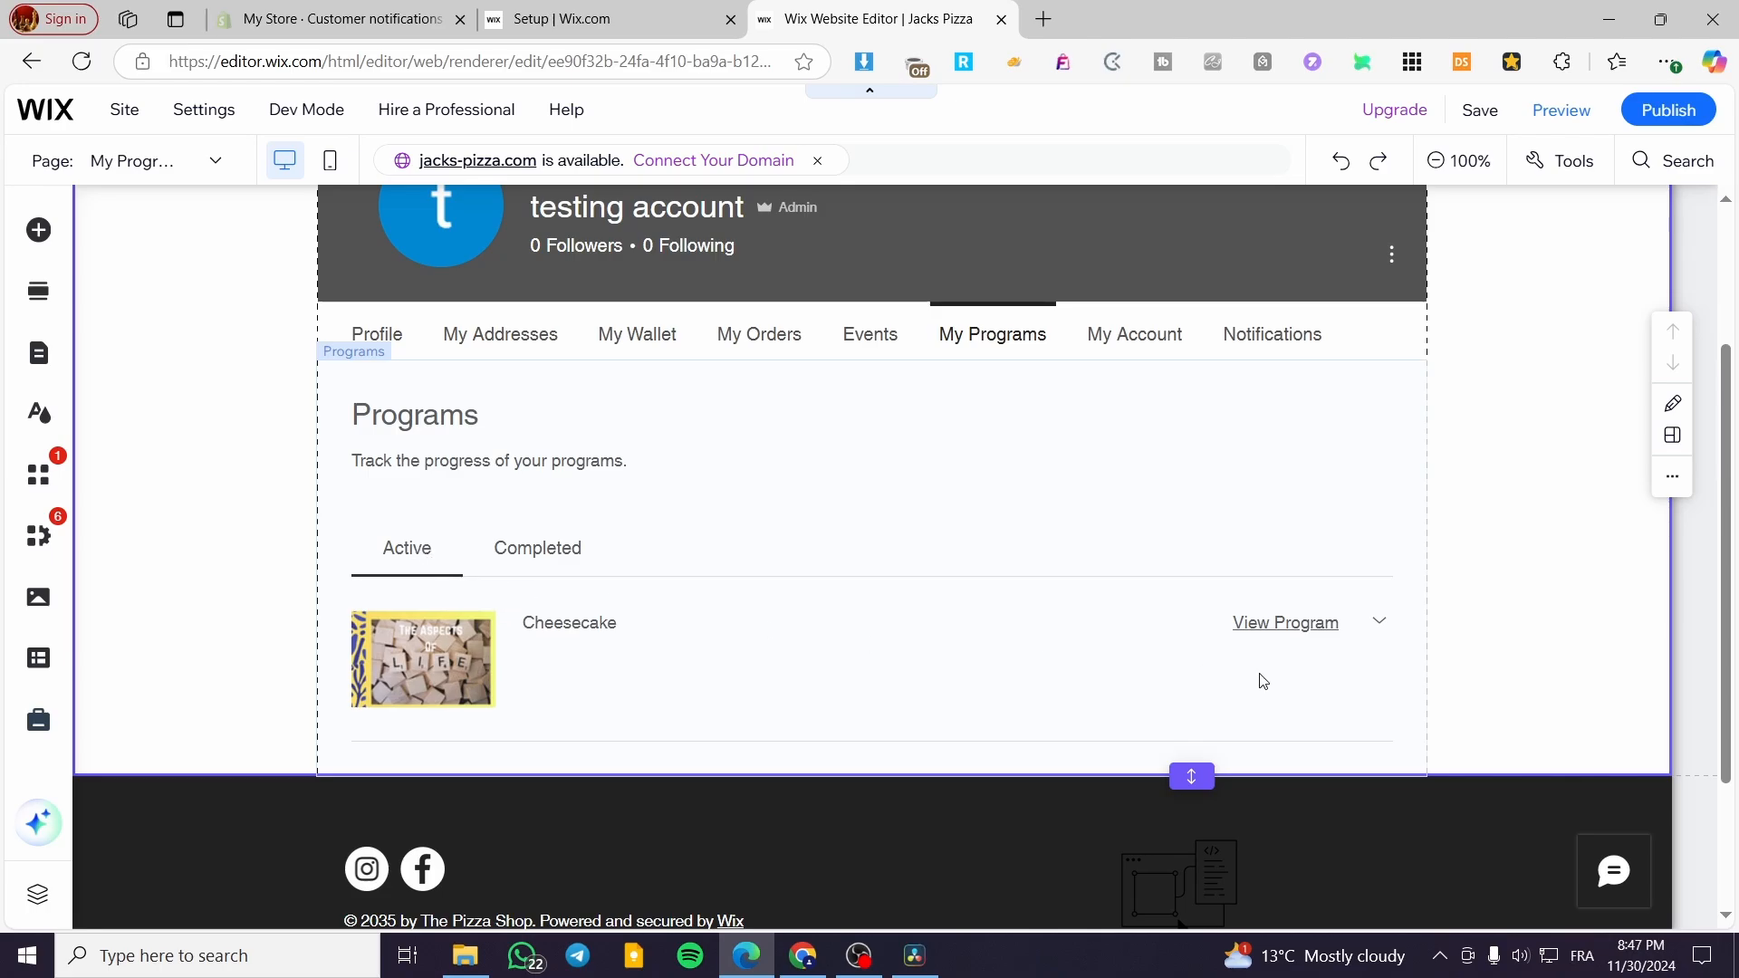
scroll(435, 529, up, 1)
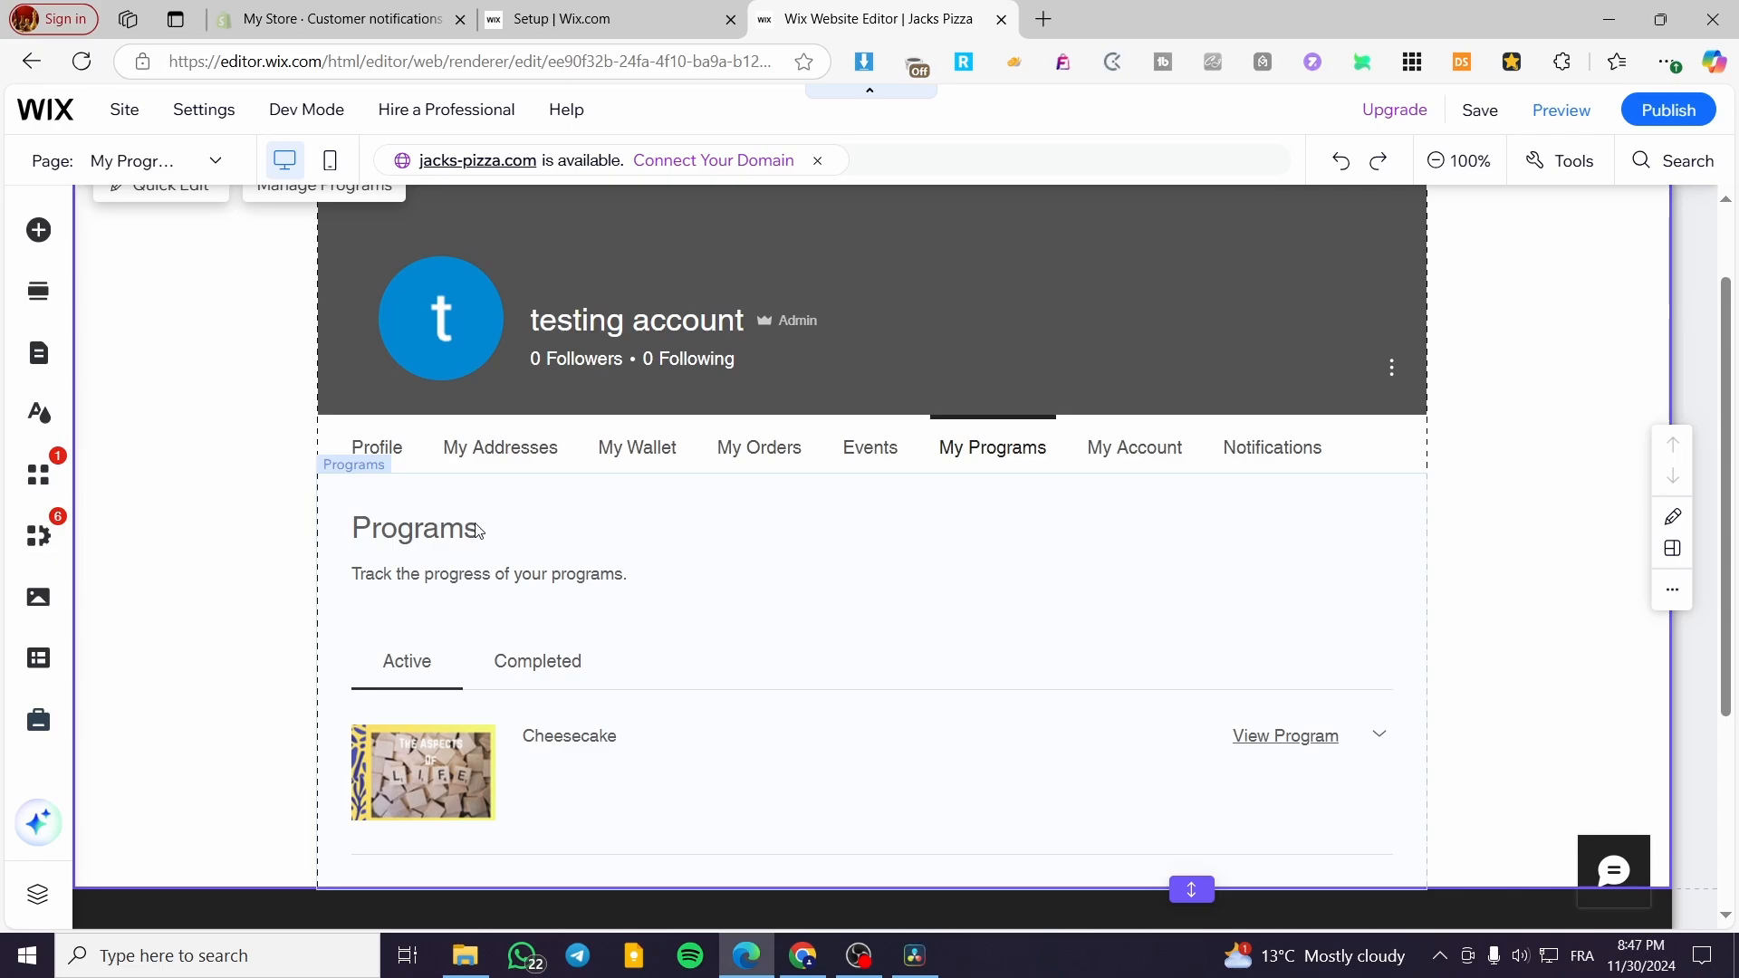
- Open the page settings of the Profile item in the horizontal member menu and review its permissions and page info
click(363, 438)
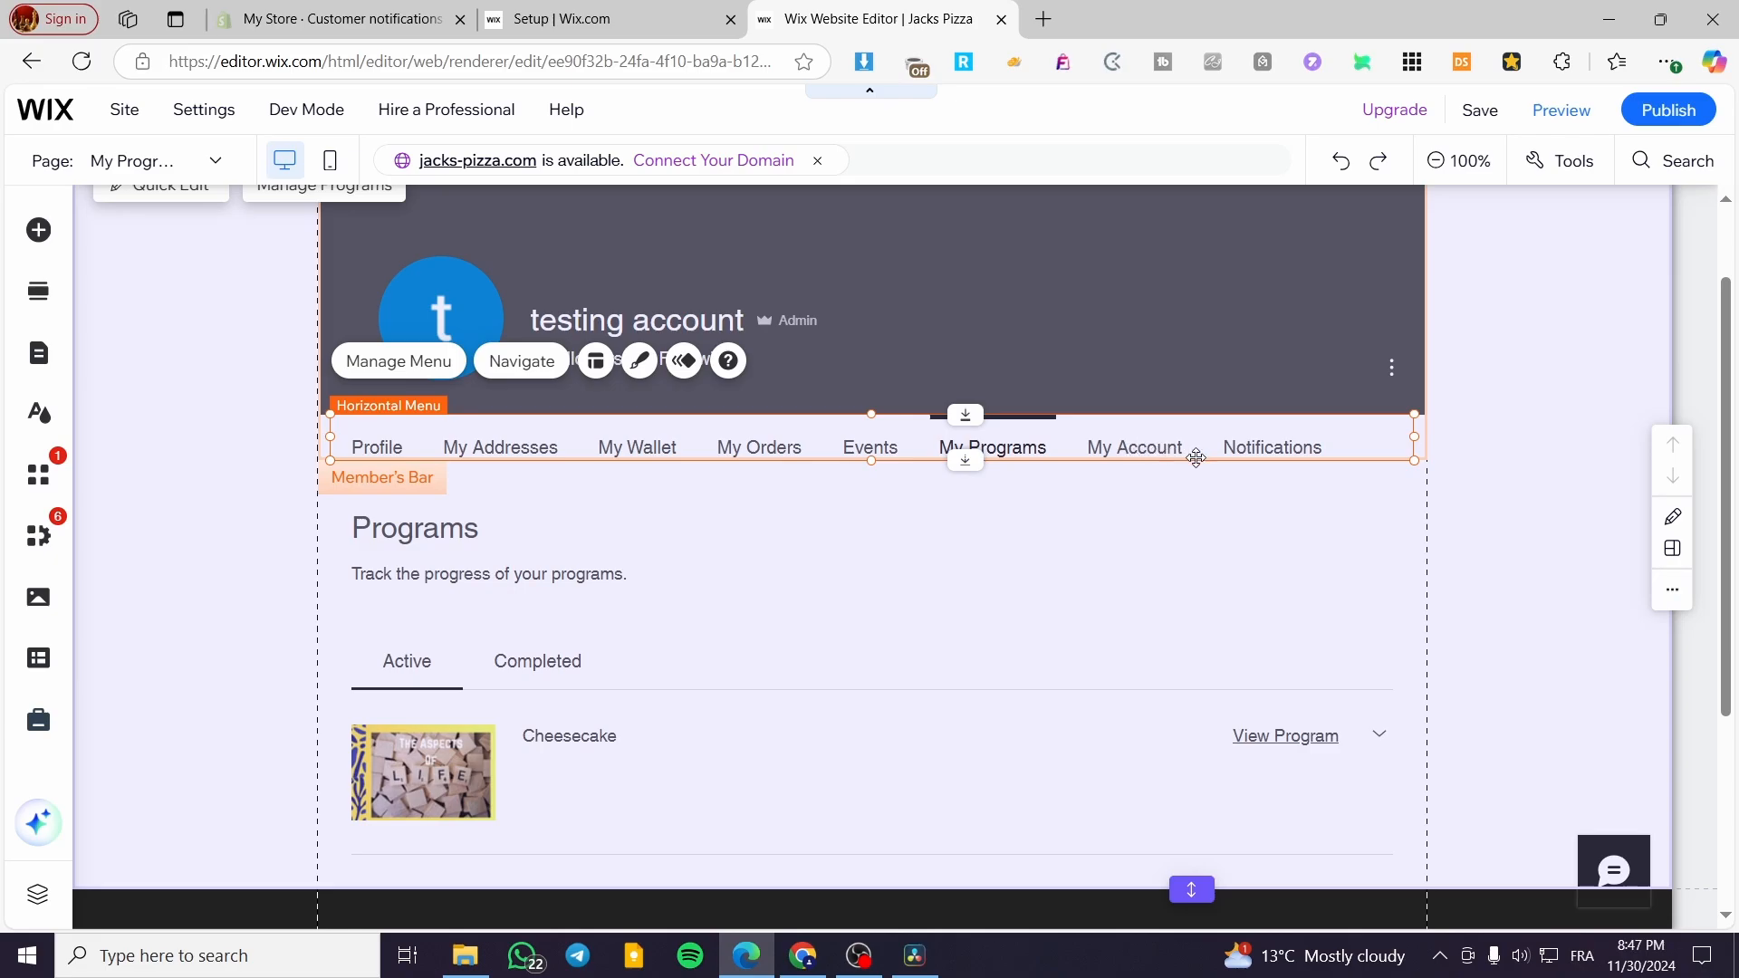
click(426, 370)
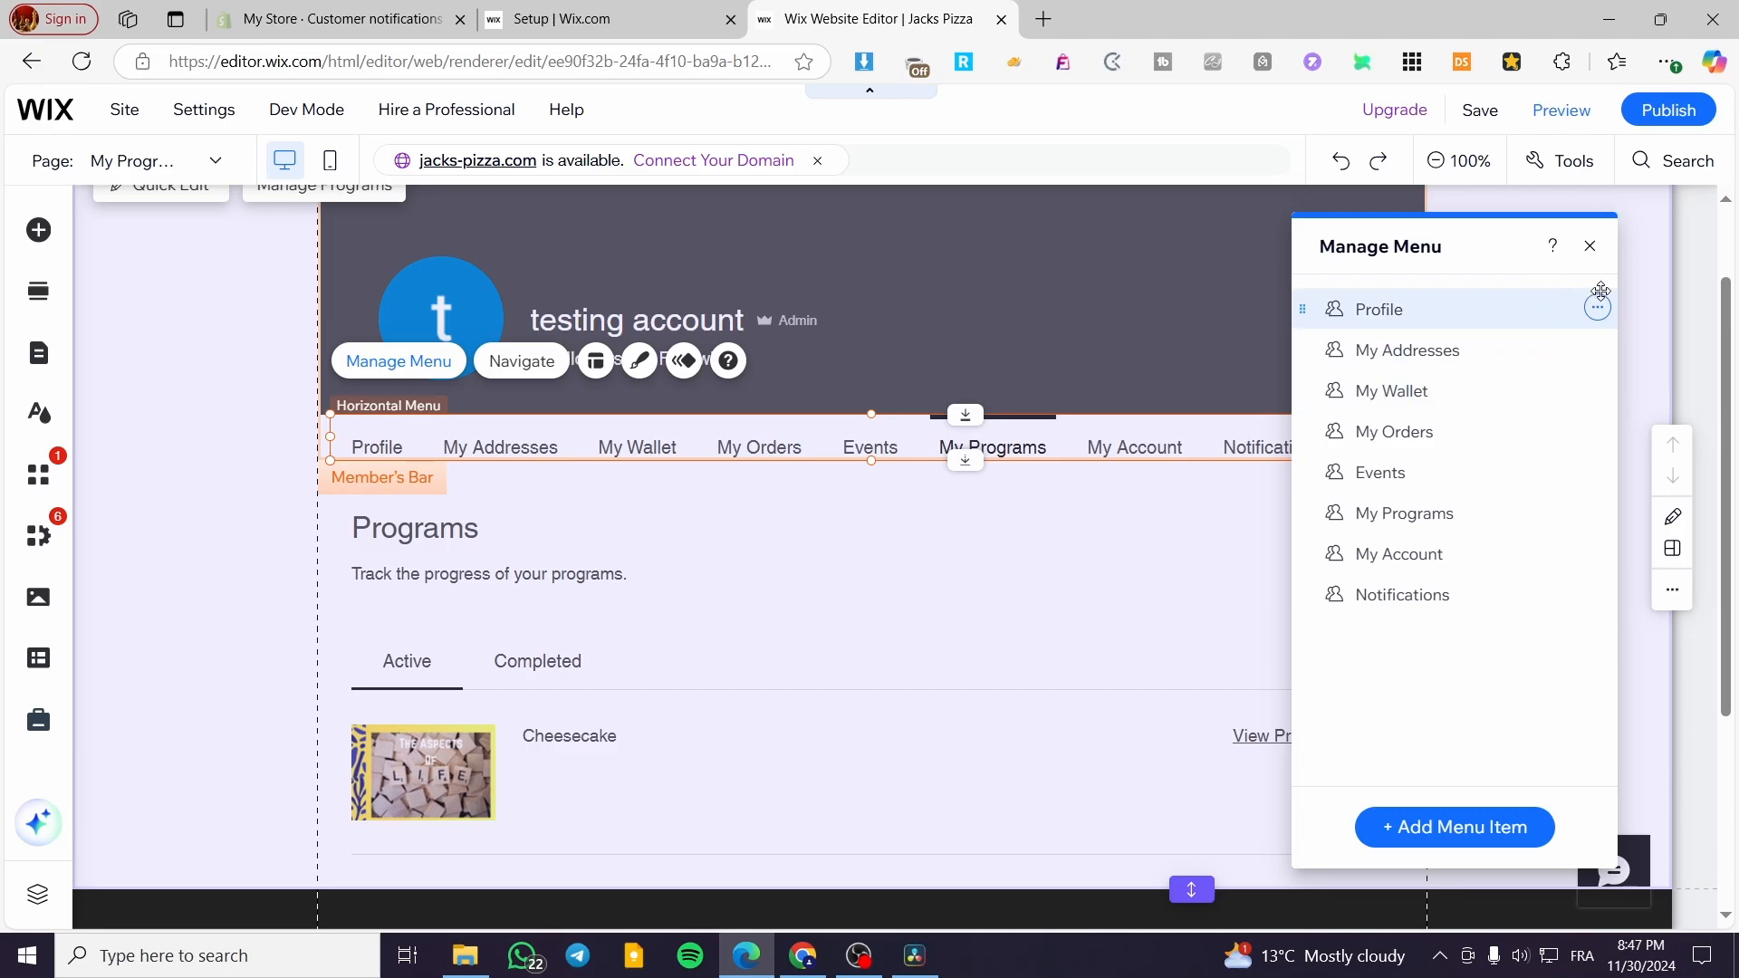
click(1597, 309)
click(1547, 307)
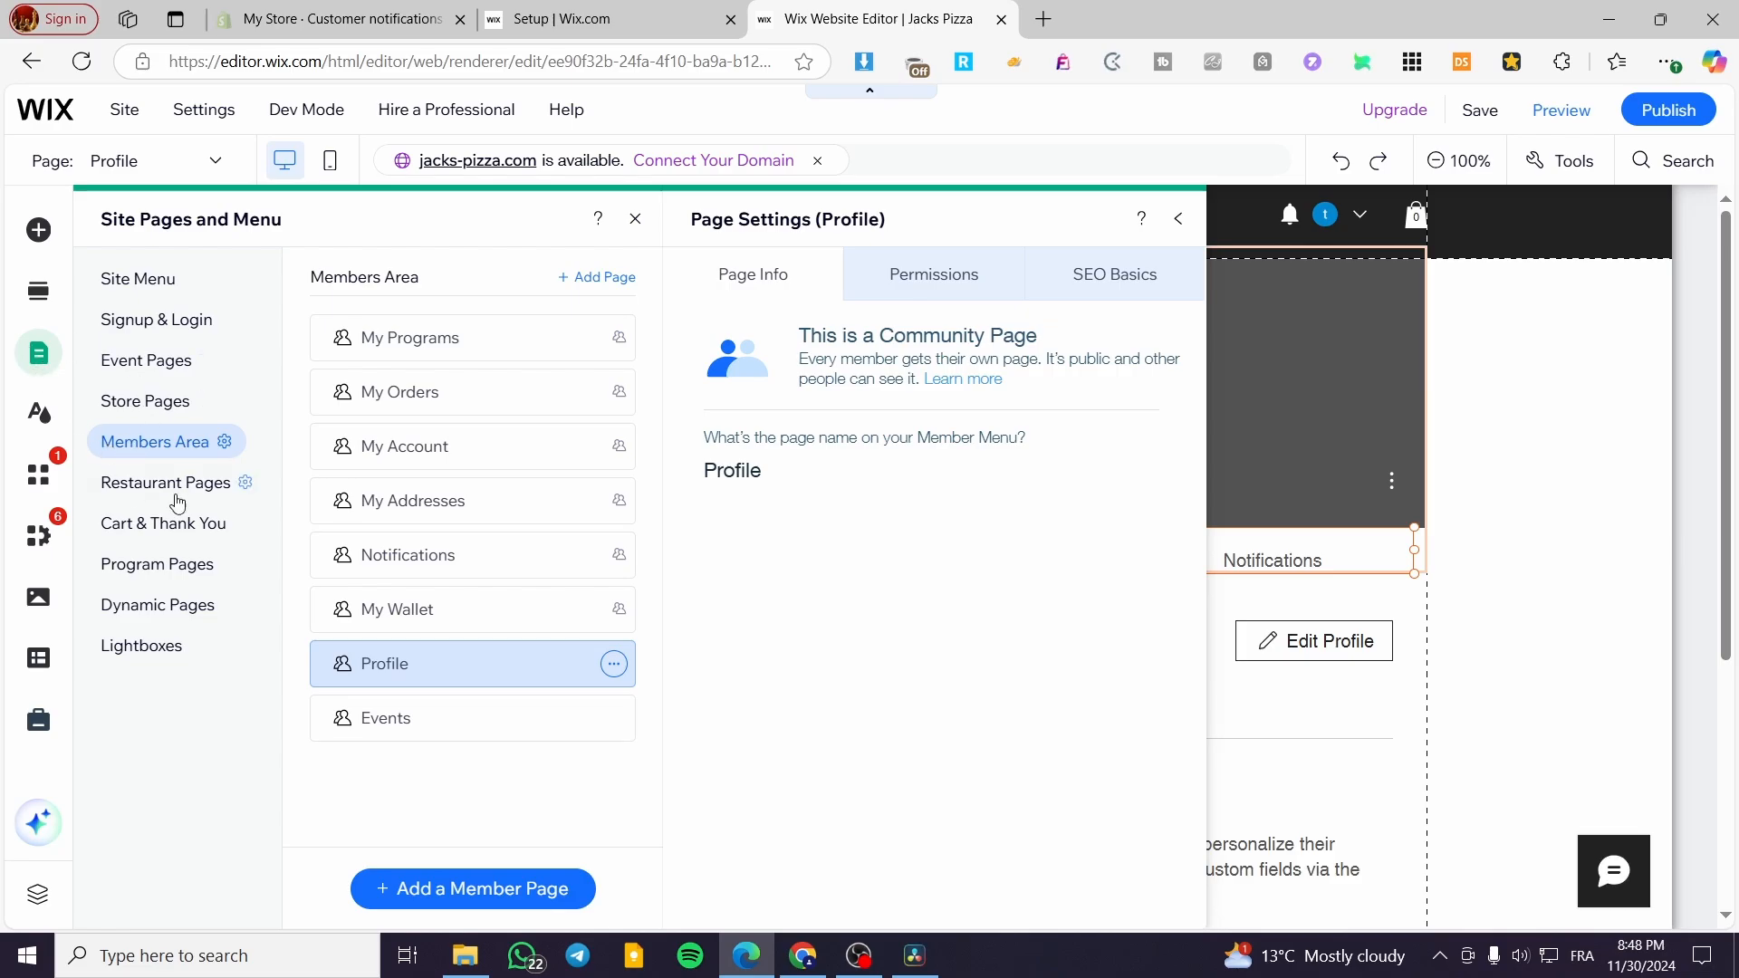
click(913, 292)
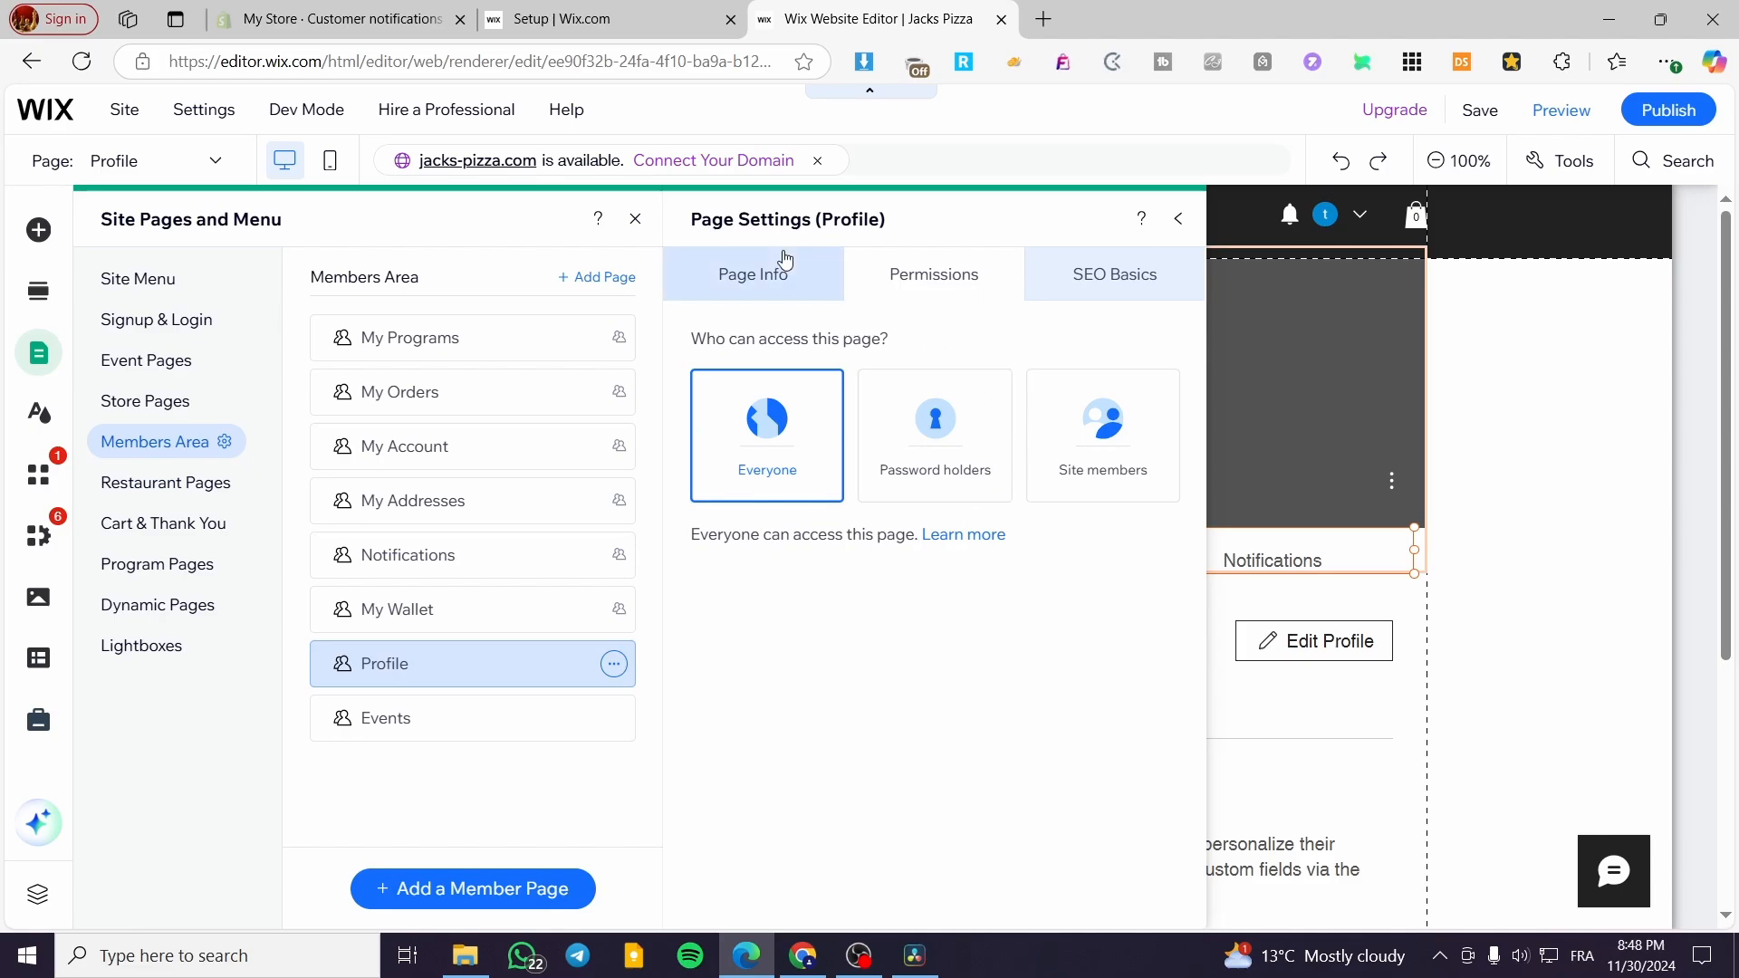
click(774, 278)
- Switch back to the My Programs member page and close the page settings and site pages
click(416, 349)
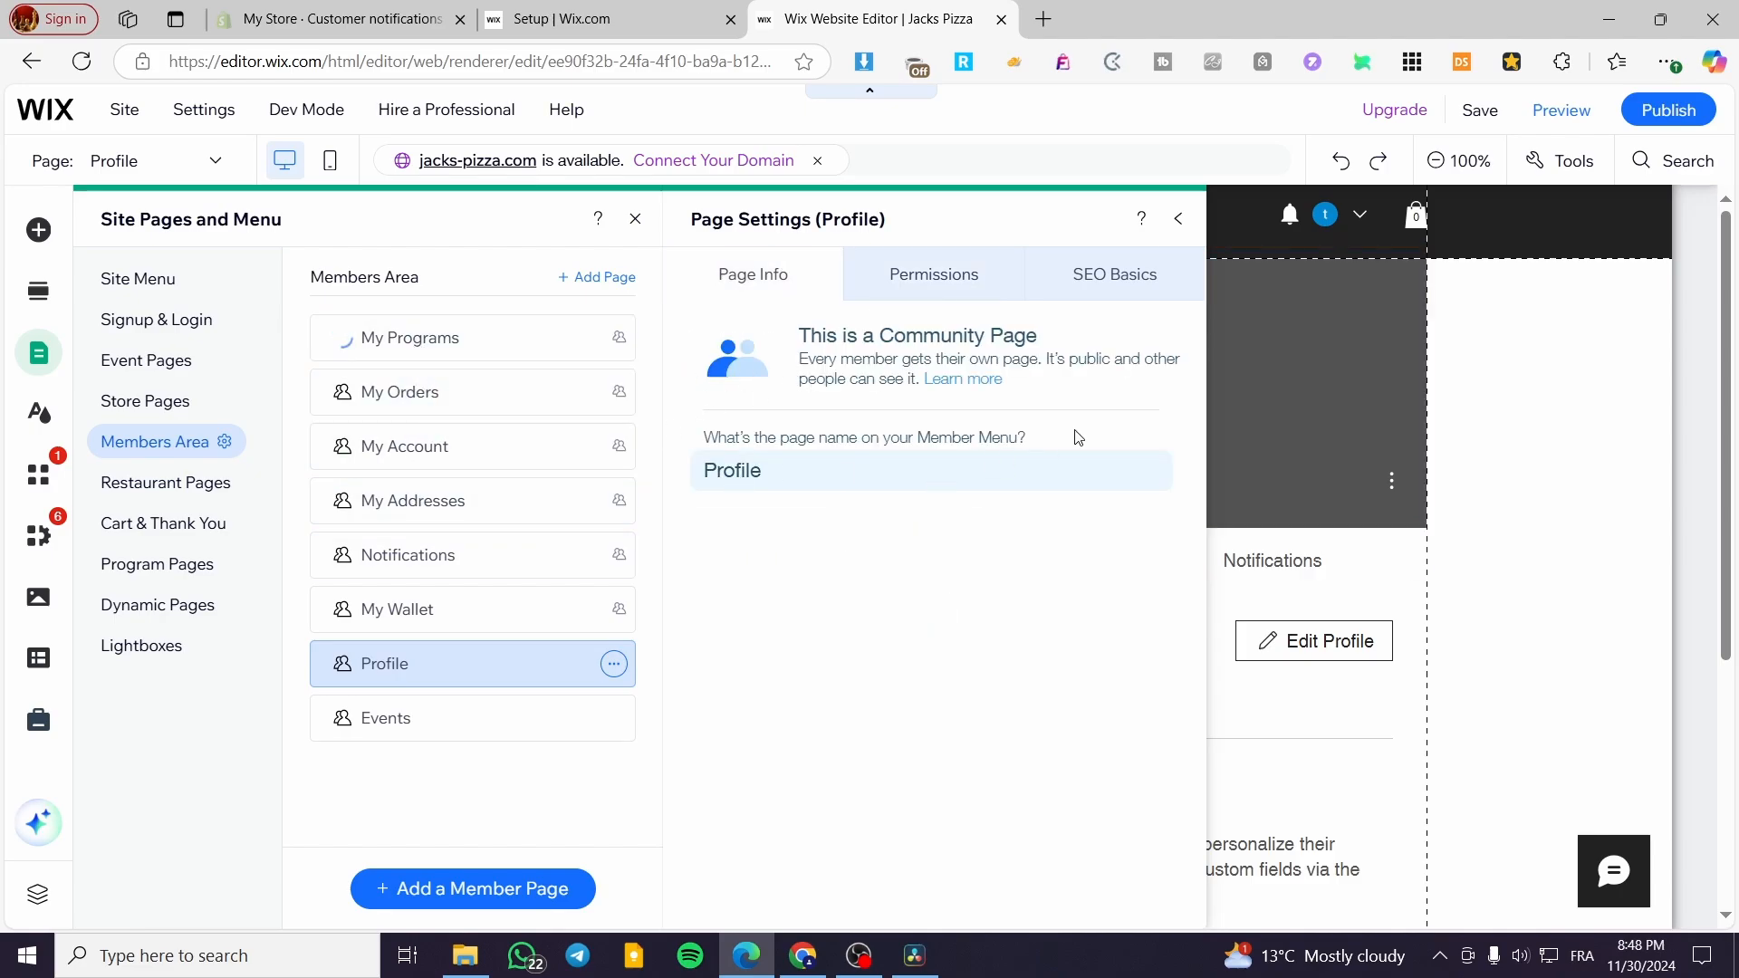
click(1183, 219)
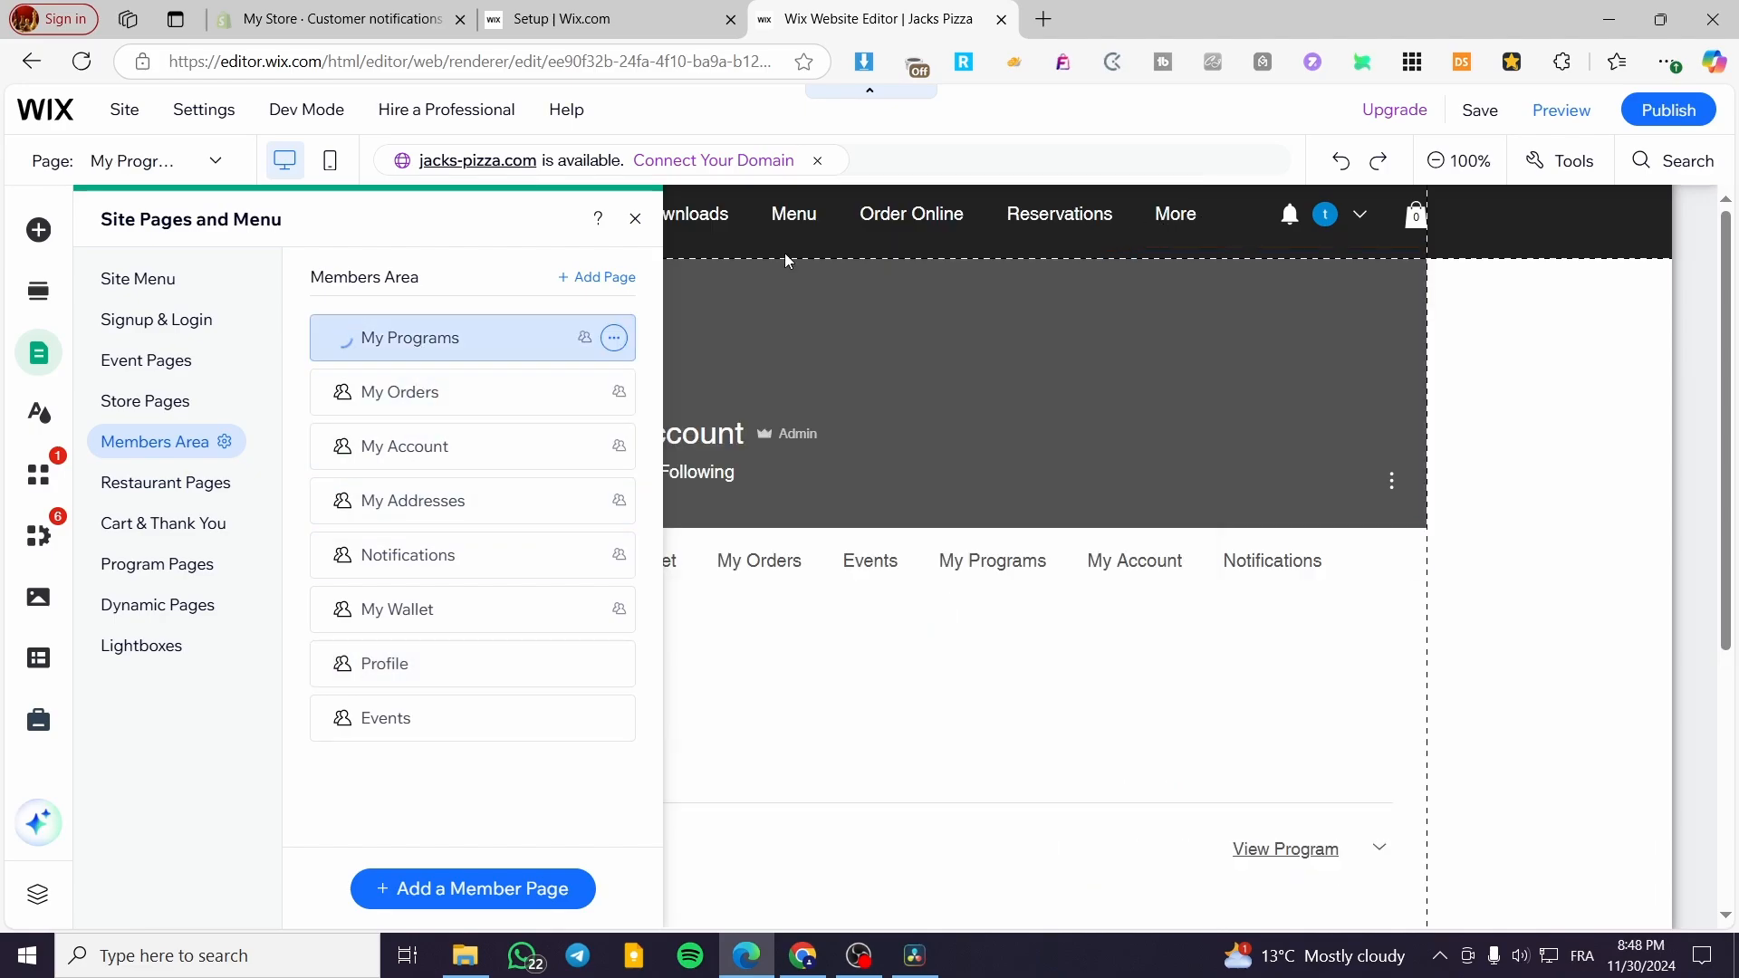
click(635, 220)
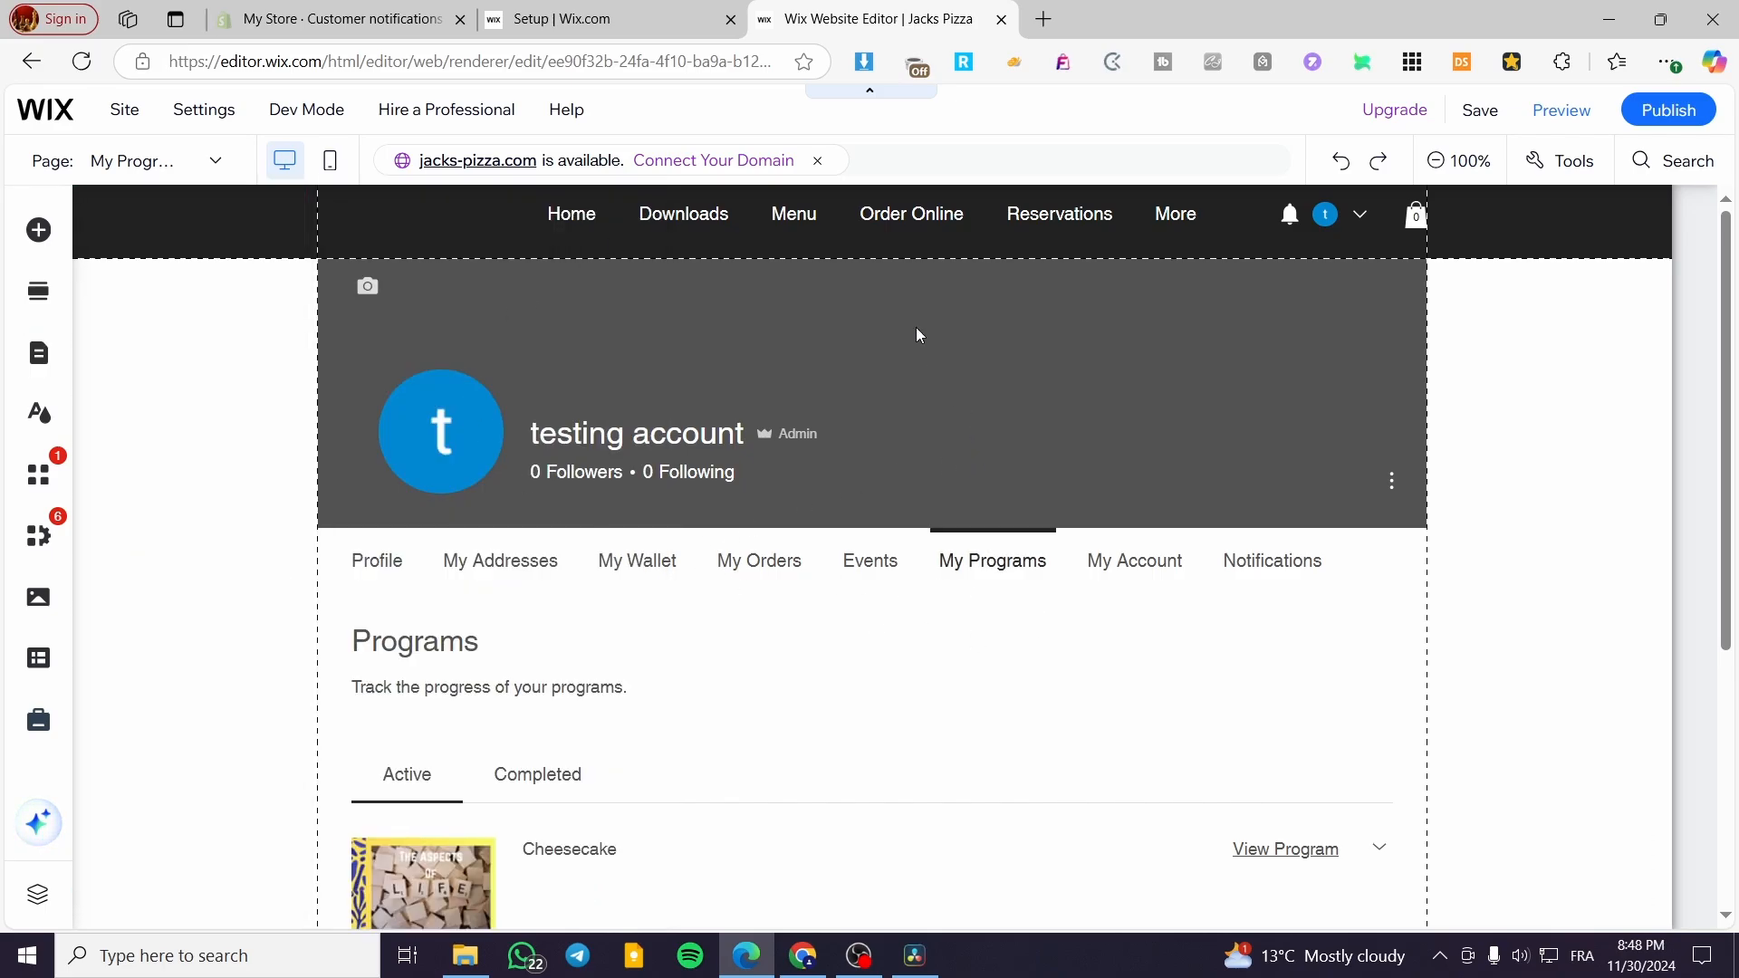
- View the published Jacks Pizza site and log in as a site member
mouse_move(1670, 107)
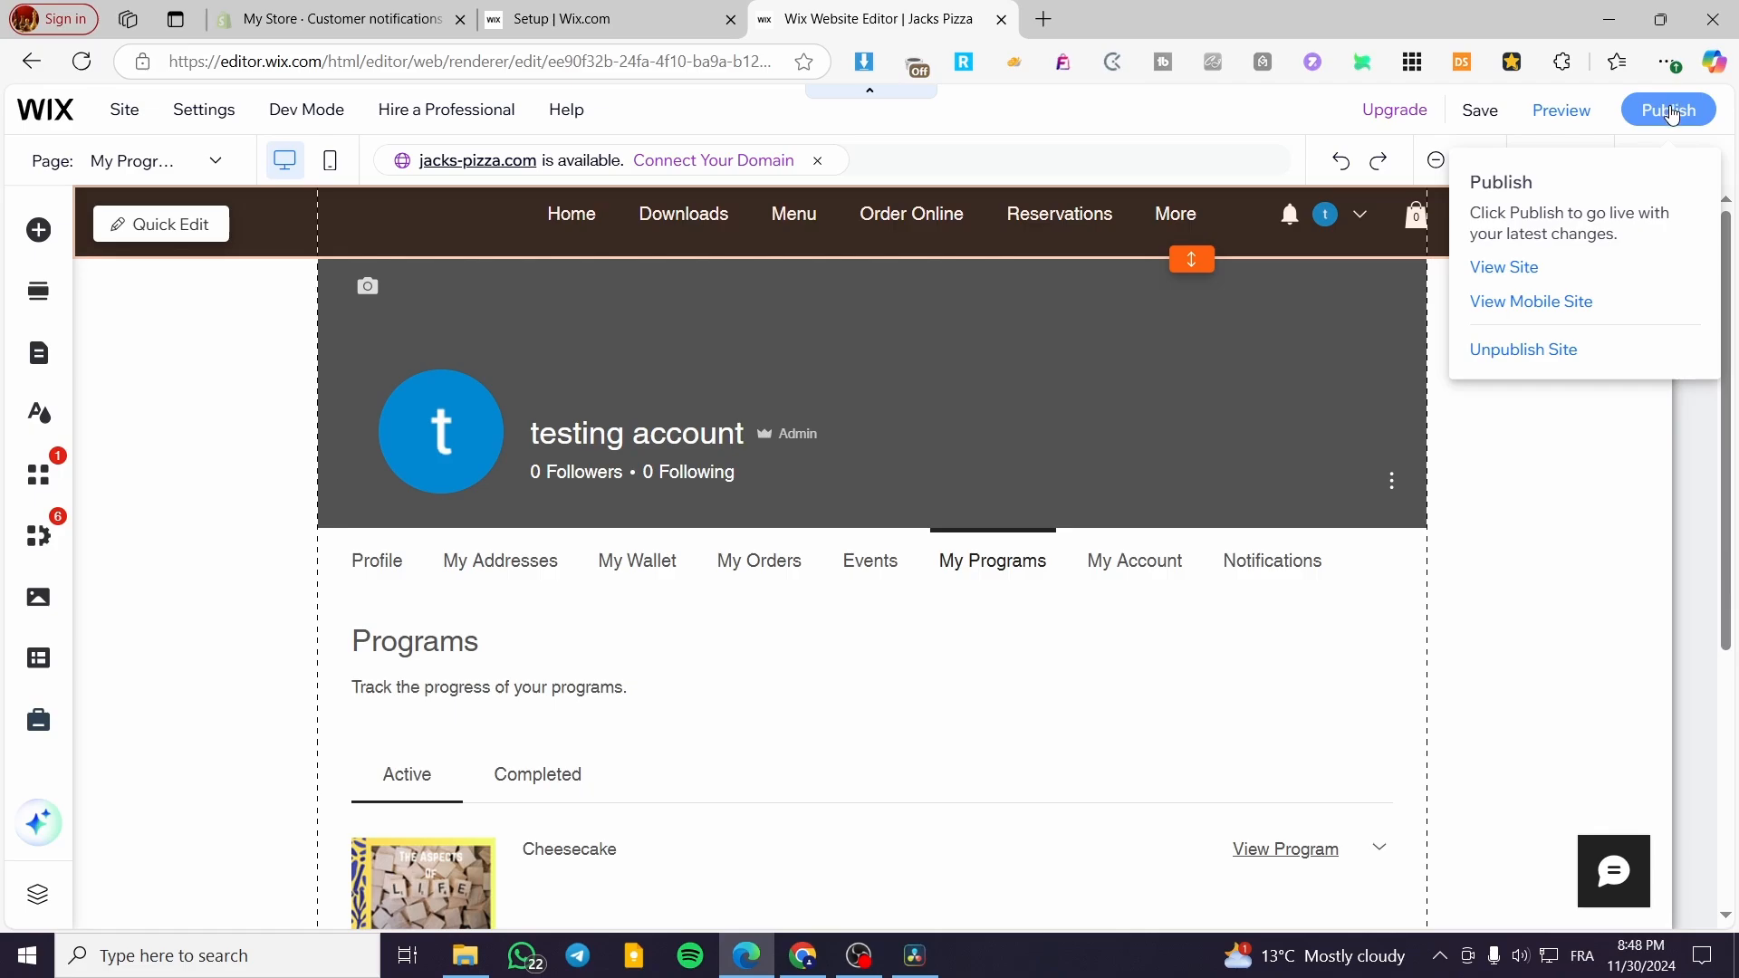
click(1505, 268)
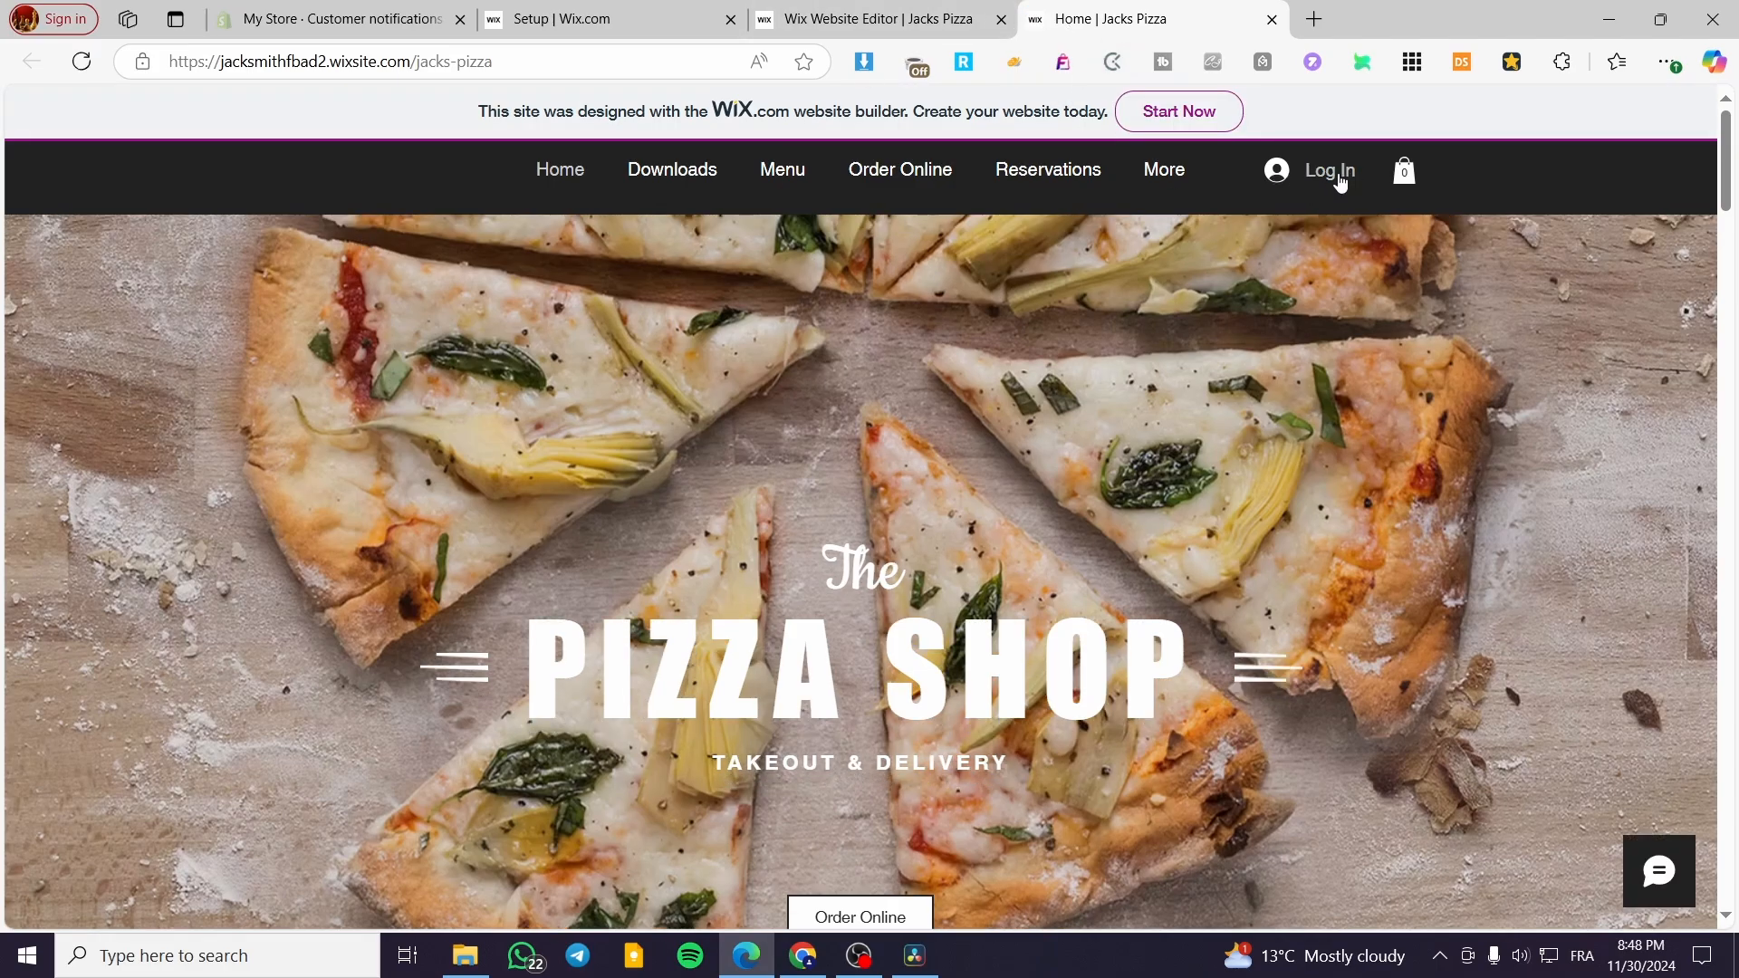
click(1340, 177)
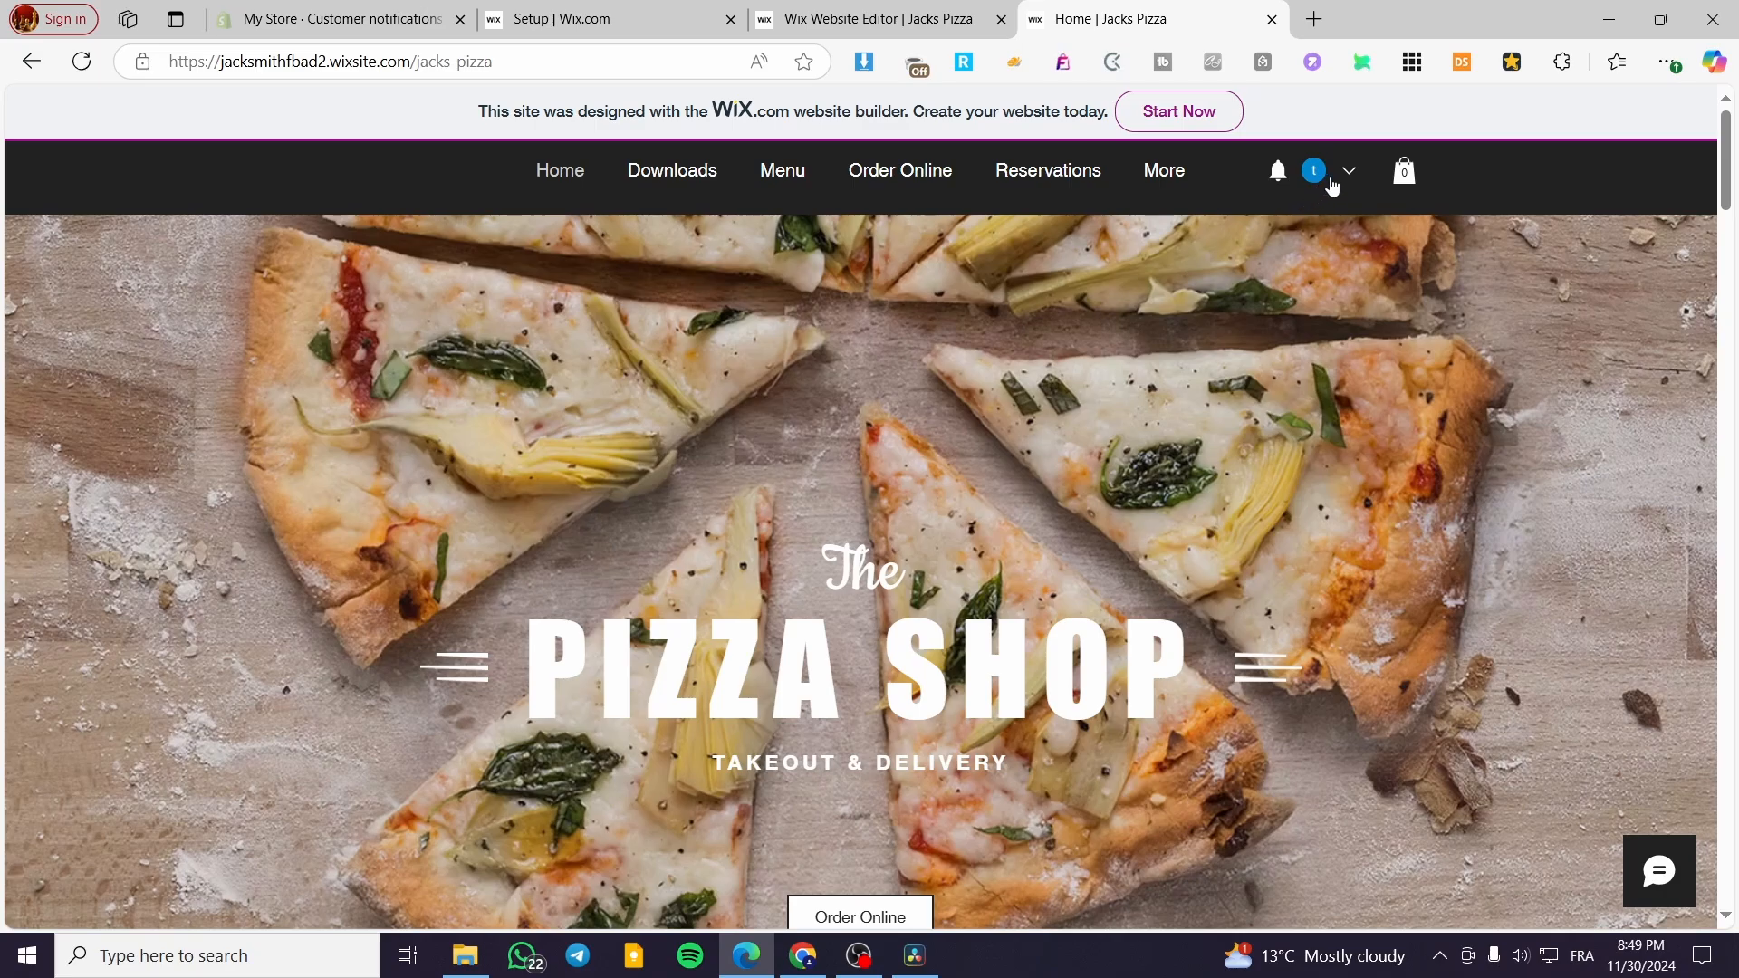
- Open the Profile page from the logged-in member's account menu on the live site
click(1347, 173)
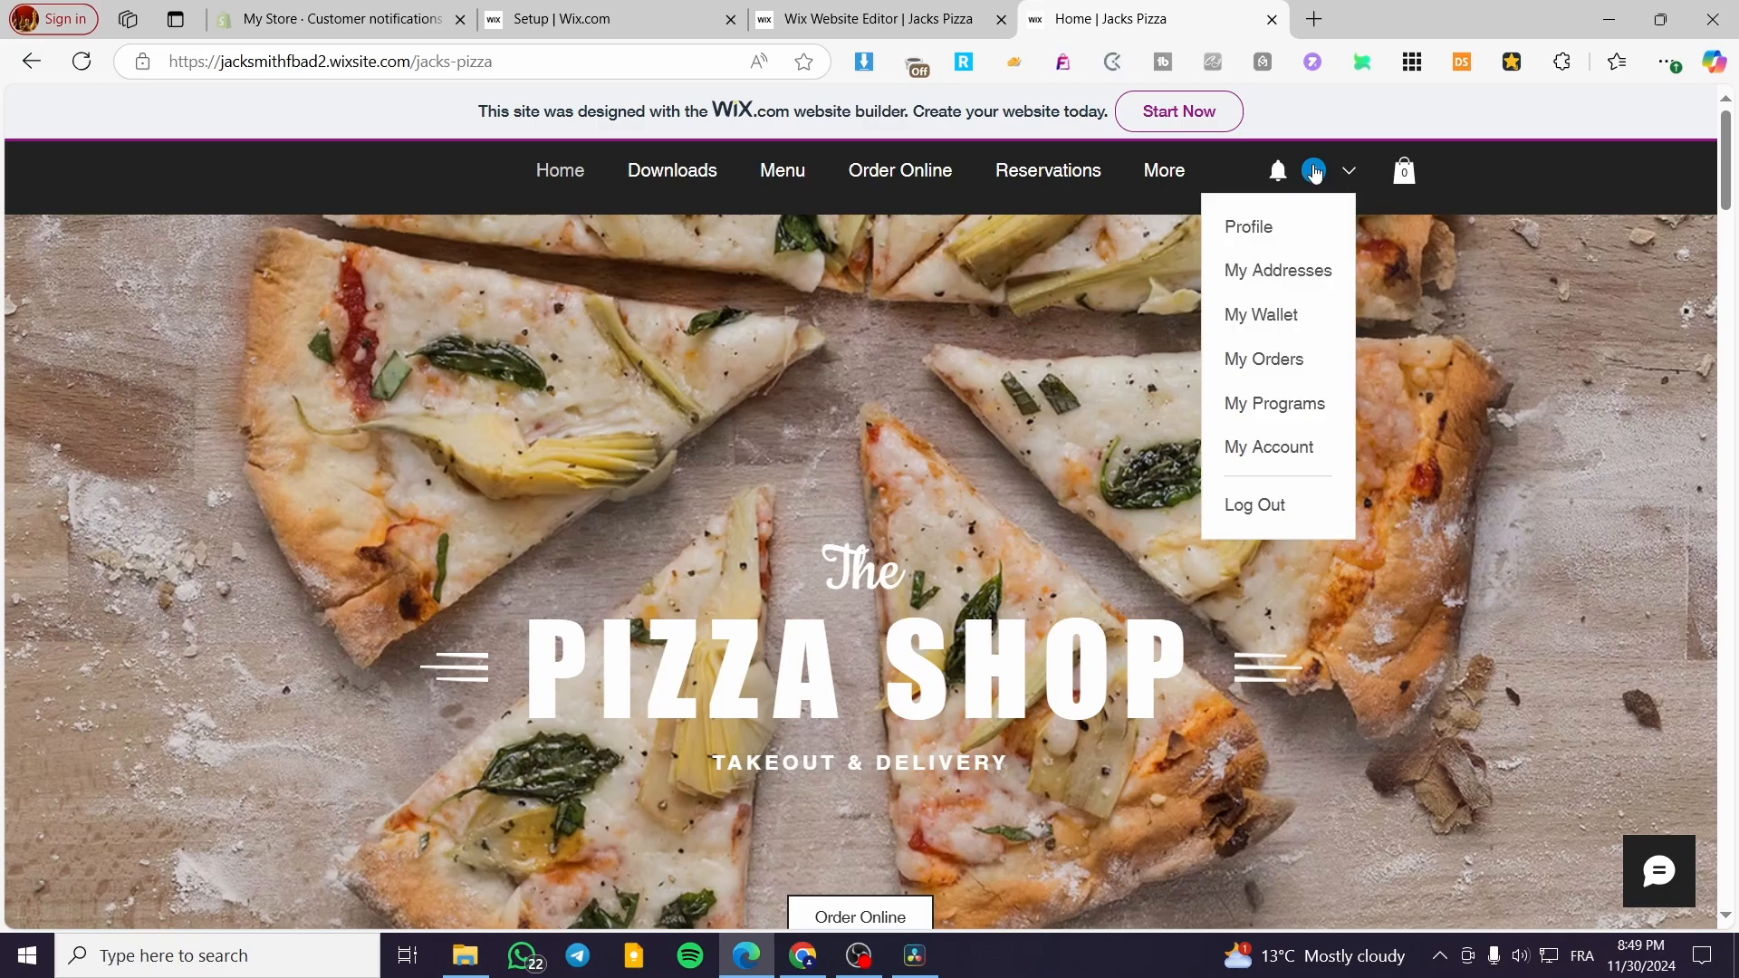
click(1315, 172)
click(1315, 172)
click(1269, 228)
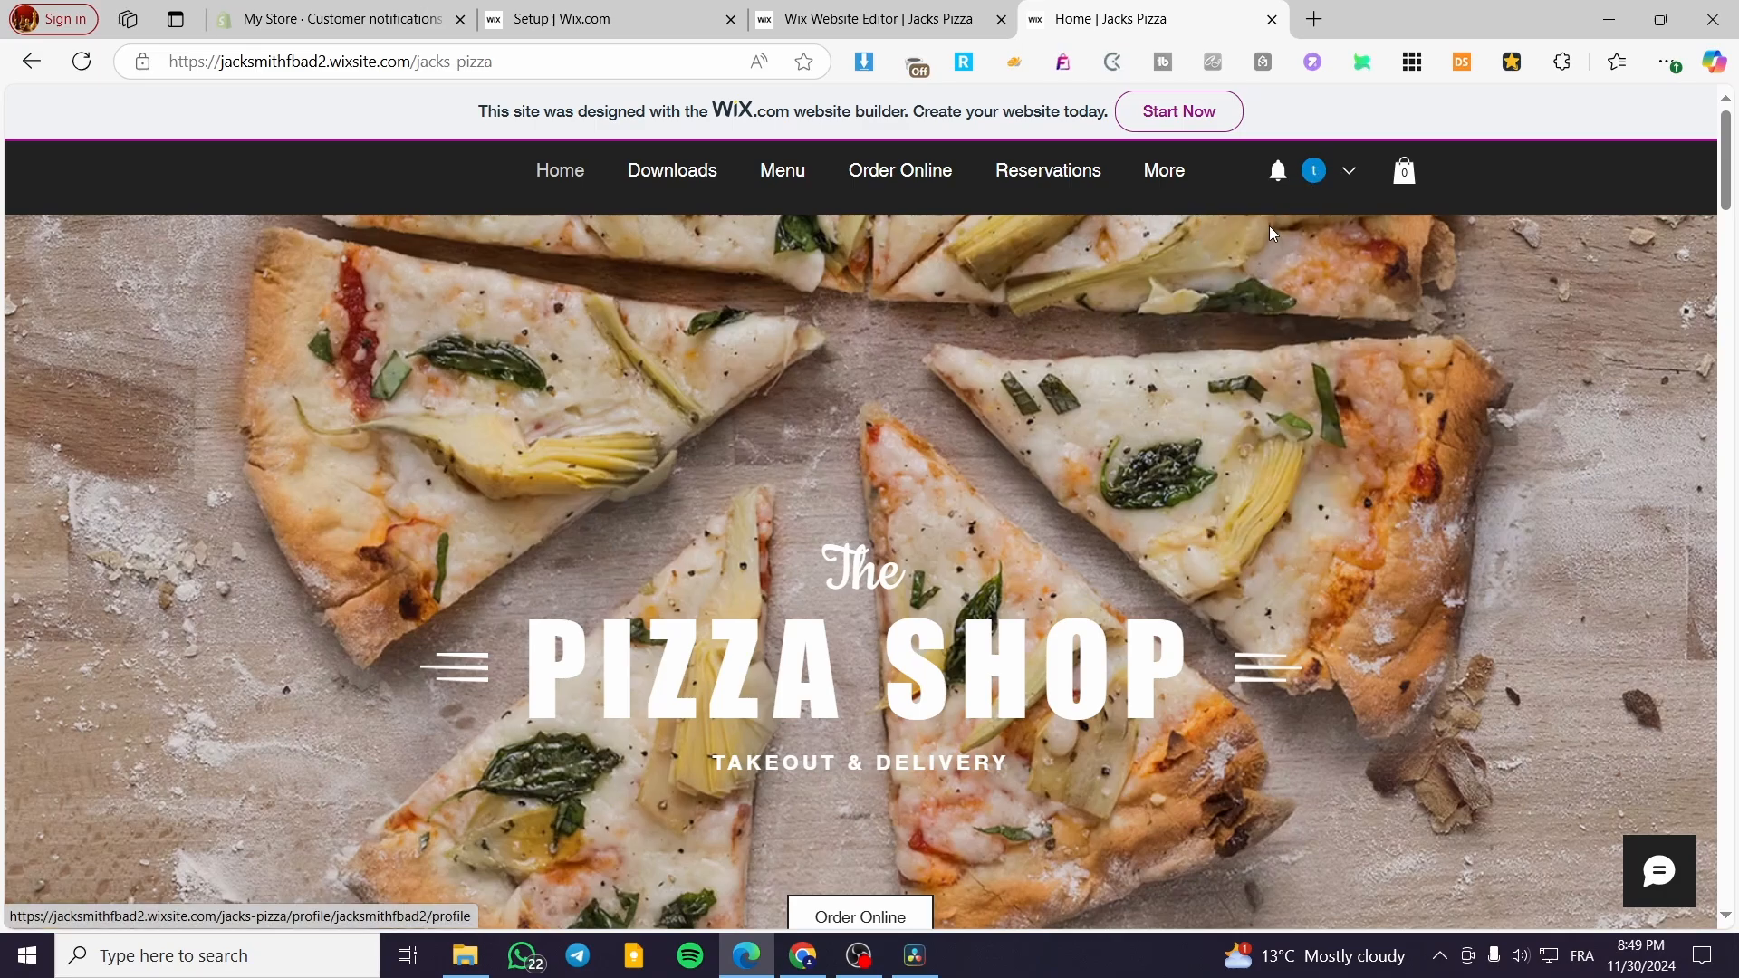
- Review the member's Profile page on the live site, open its About editor and close it without adding text
click(1352, 174)
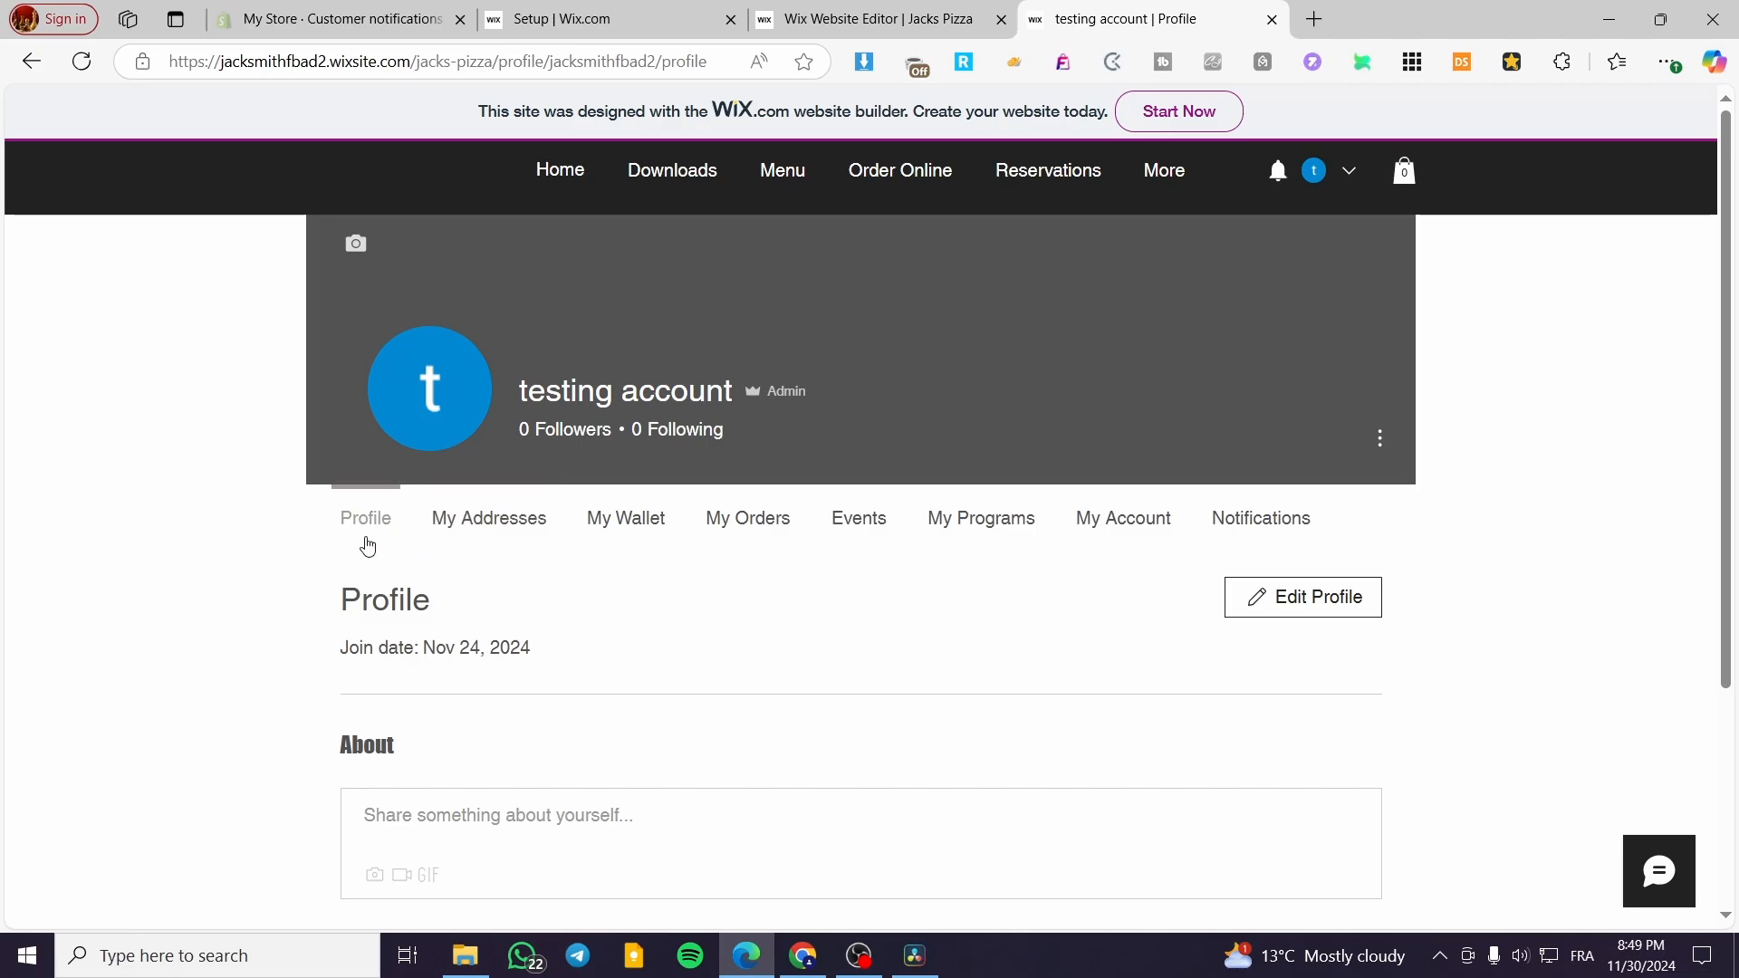
scroll(381, 539, down, 3)
scroll(413, 541, up, 2)
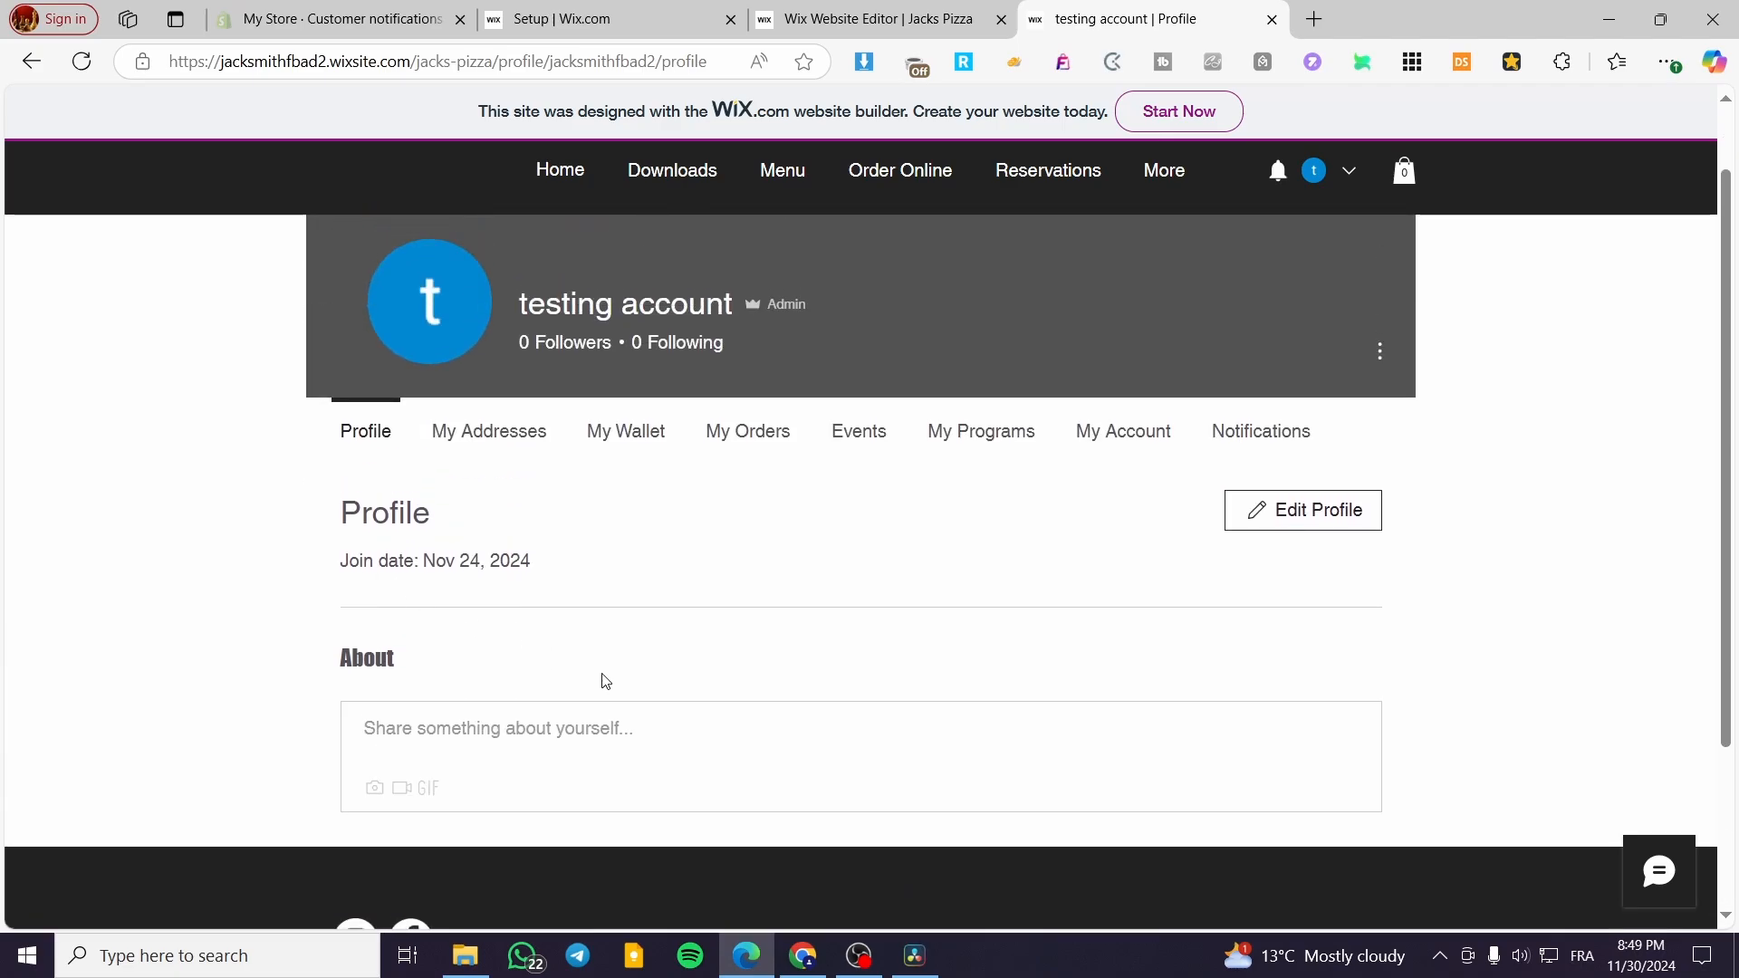
click(502, 764)
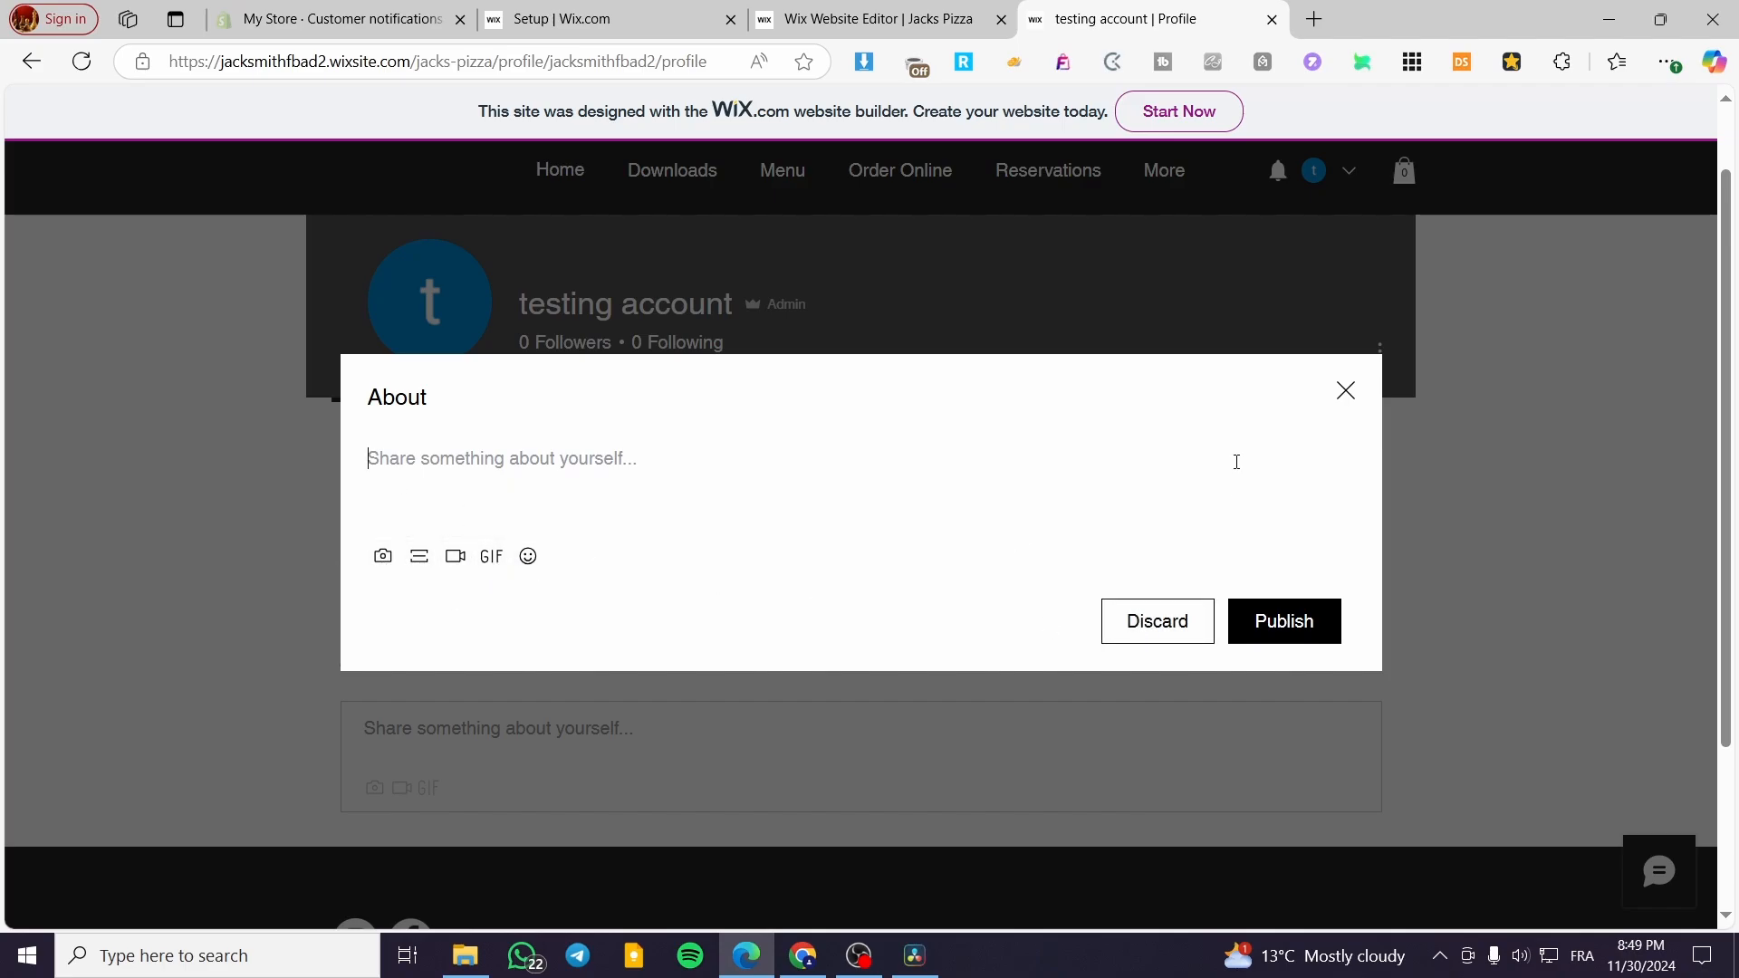
click(1346, 390)
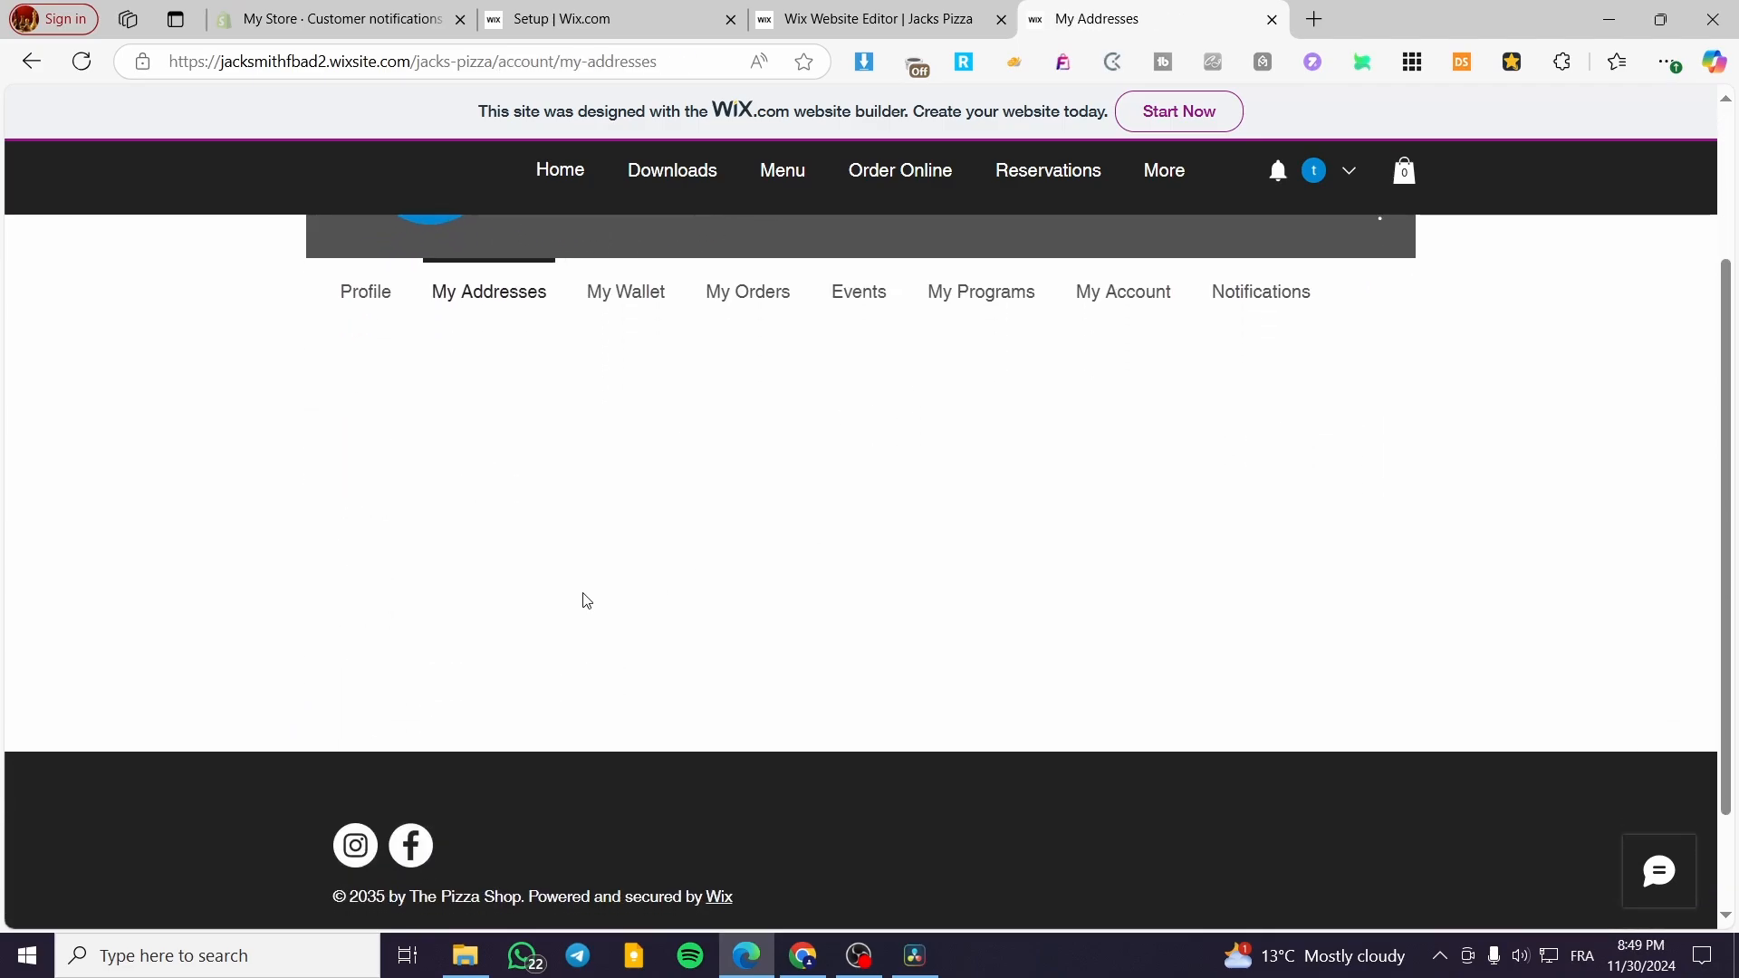
- Review the My Addresses and My Wallet pages of the member account
scroll(610, 733, down, 1)
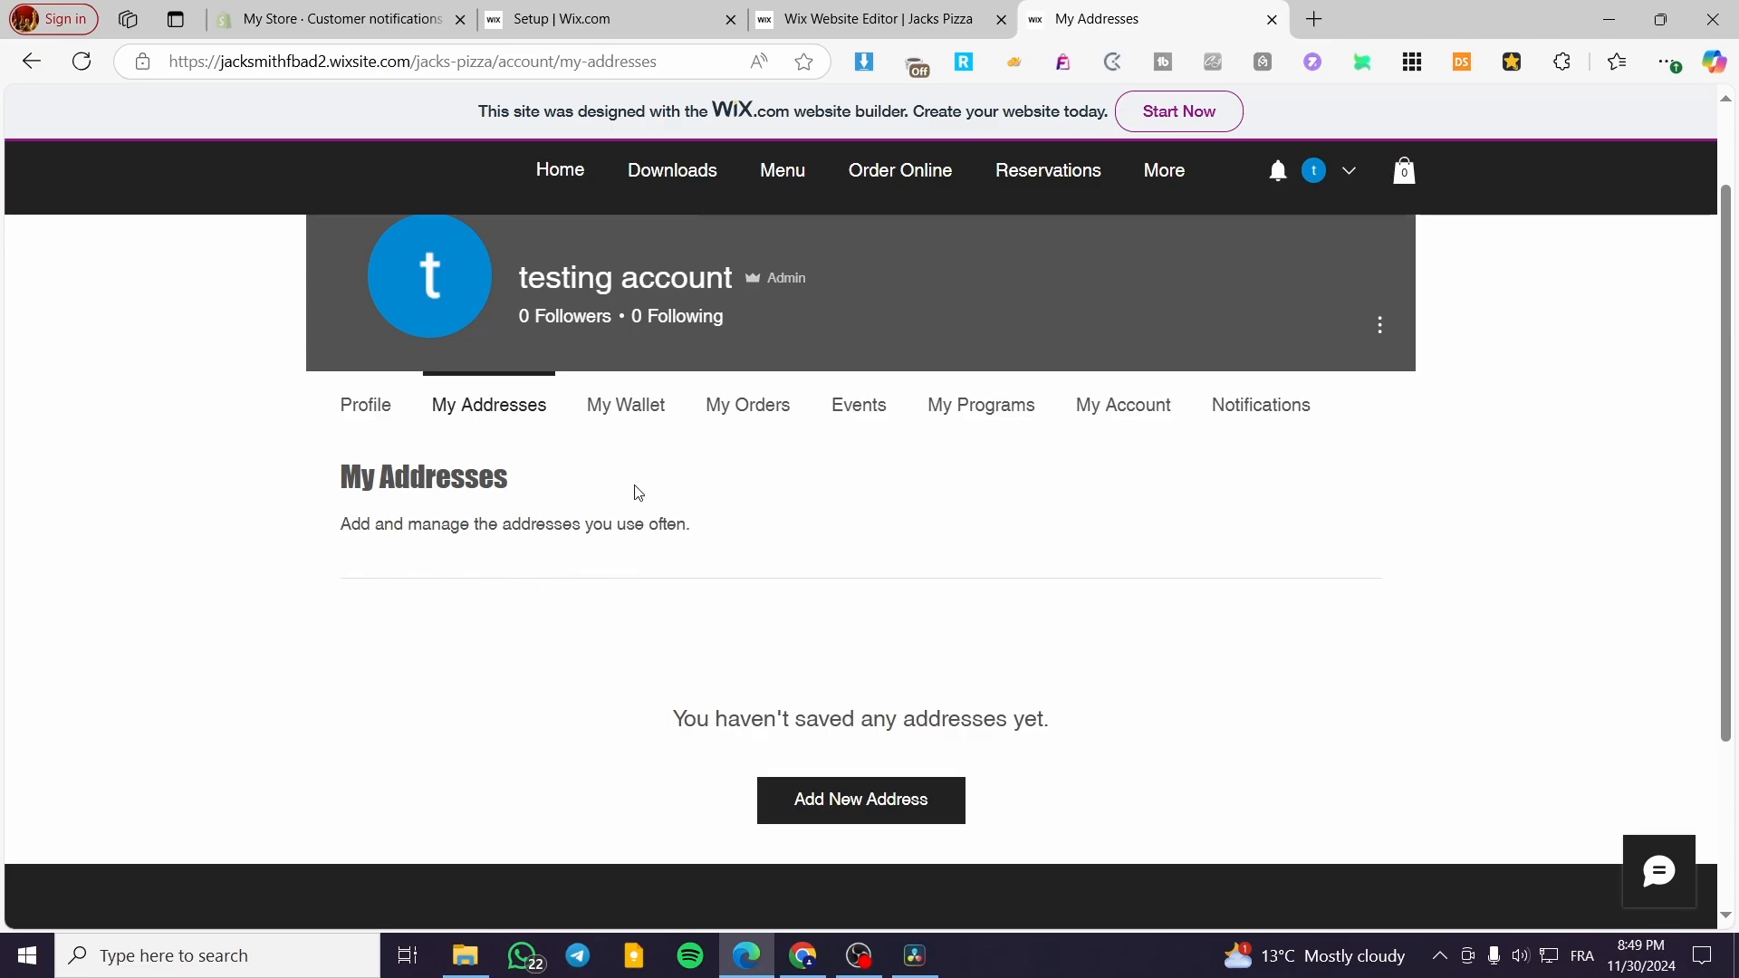
click(623, 409)
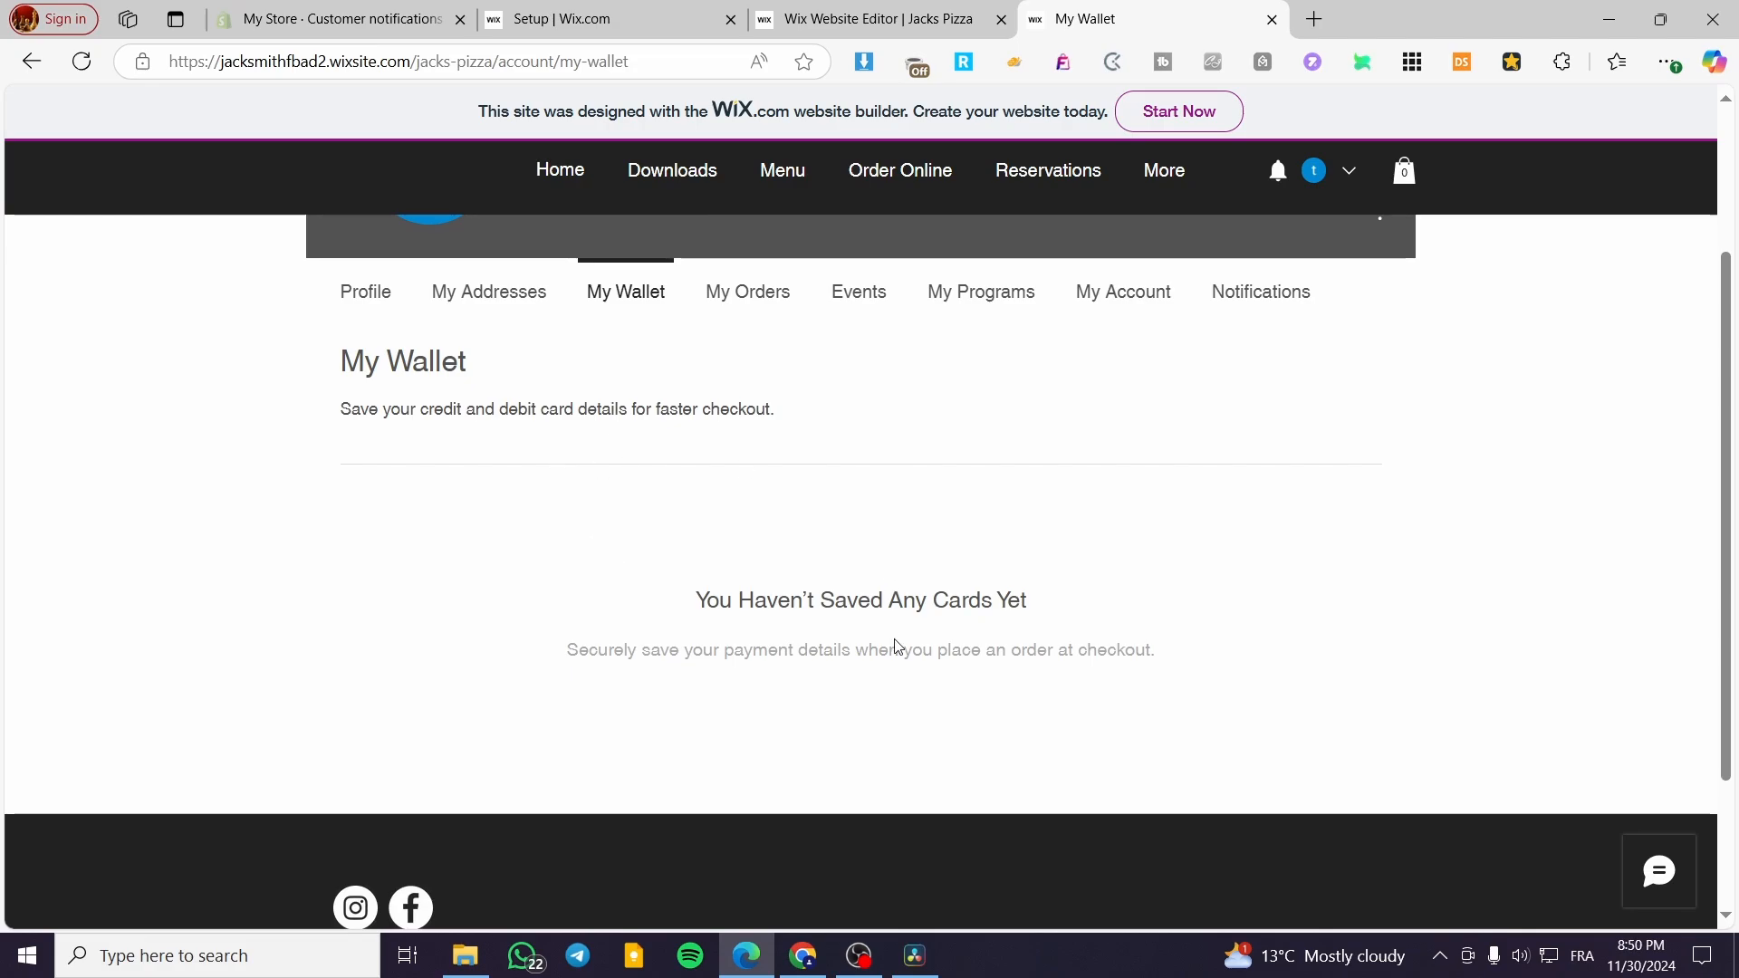
scroll(898, 646, up, 1)
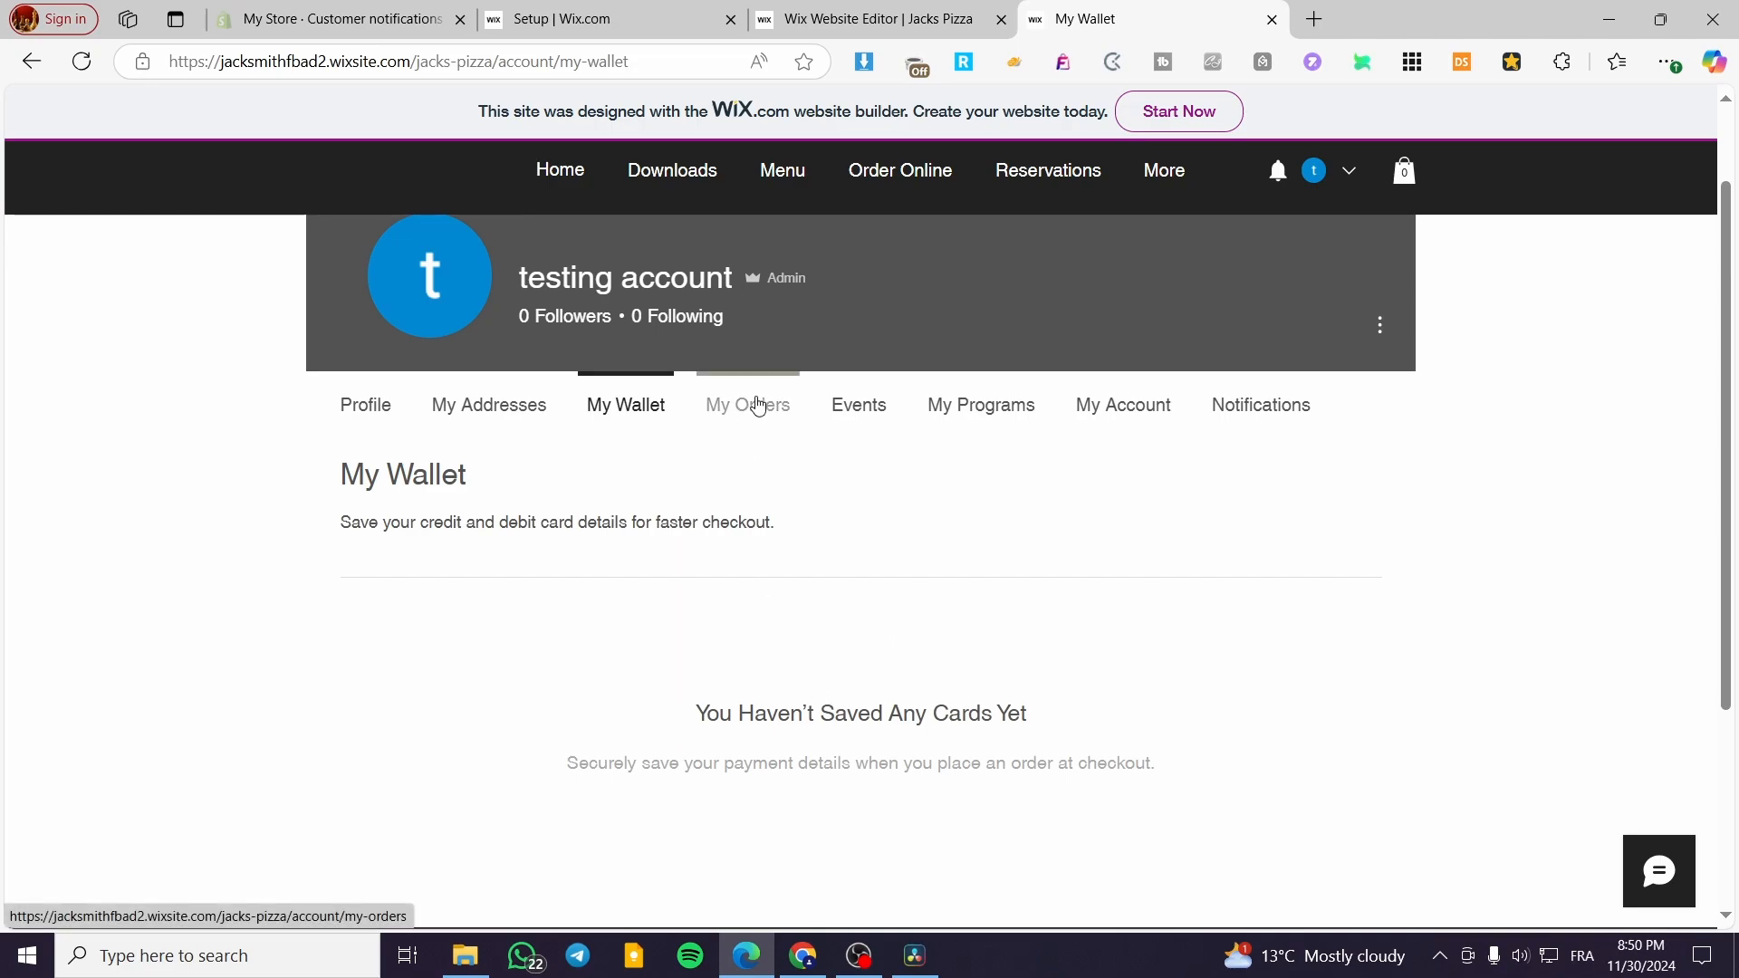
- Open the My Orders page of the member account and review its order history section
click(759, 406)
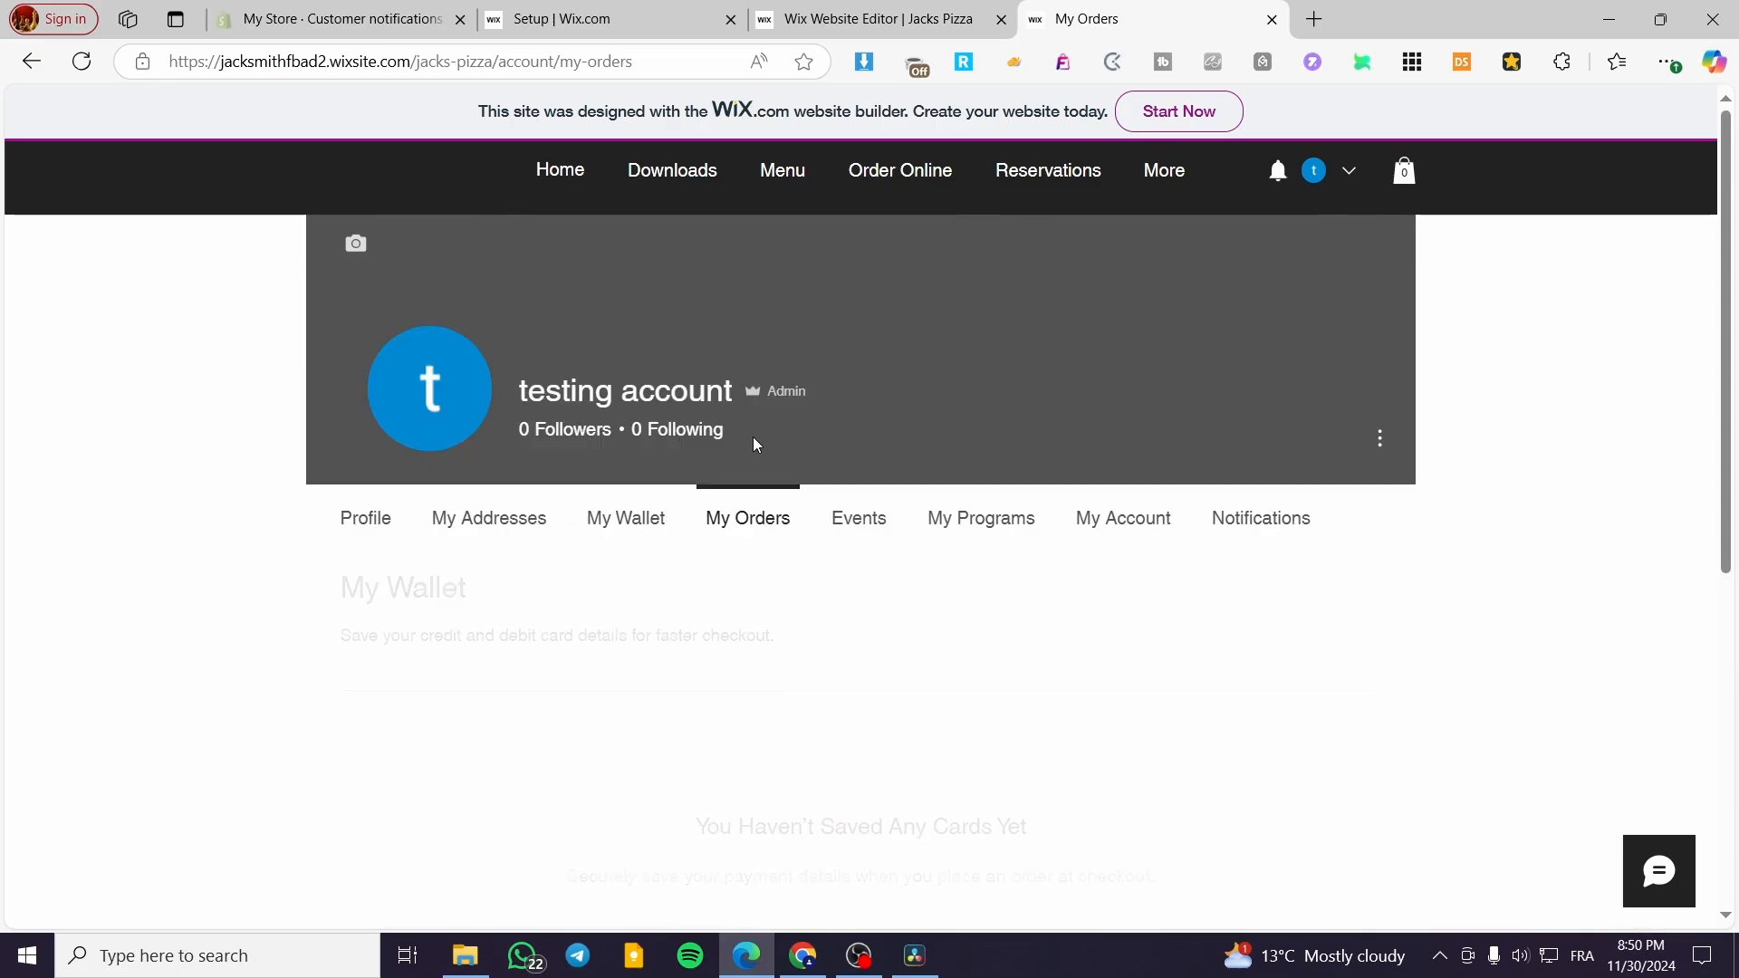
scroll(860, 697, down, 2)
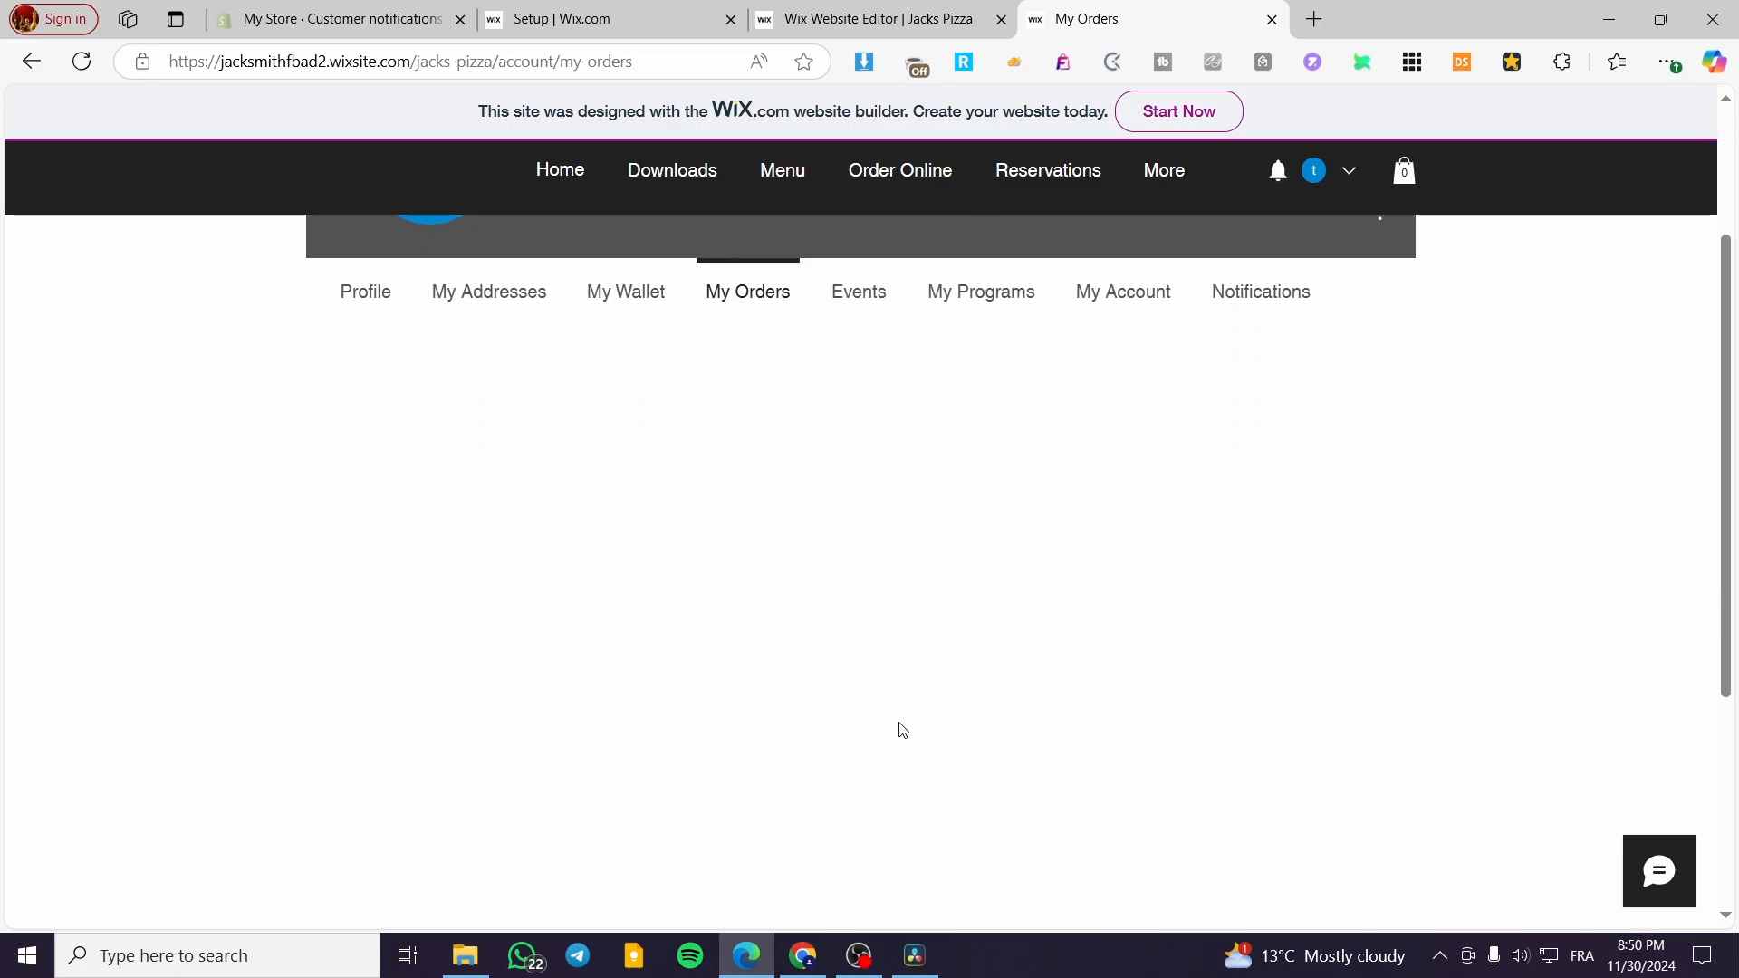
scroll(720, 584, up, 1)
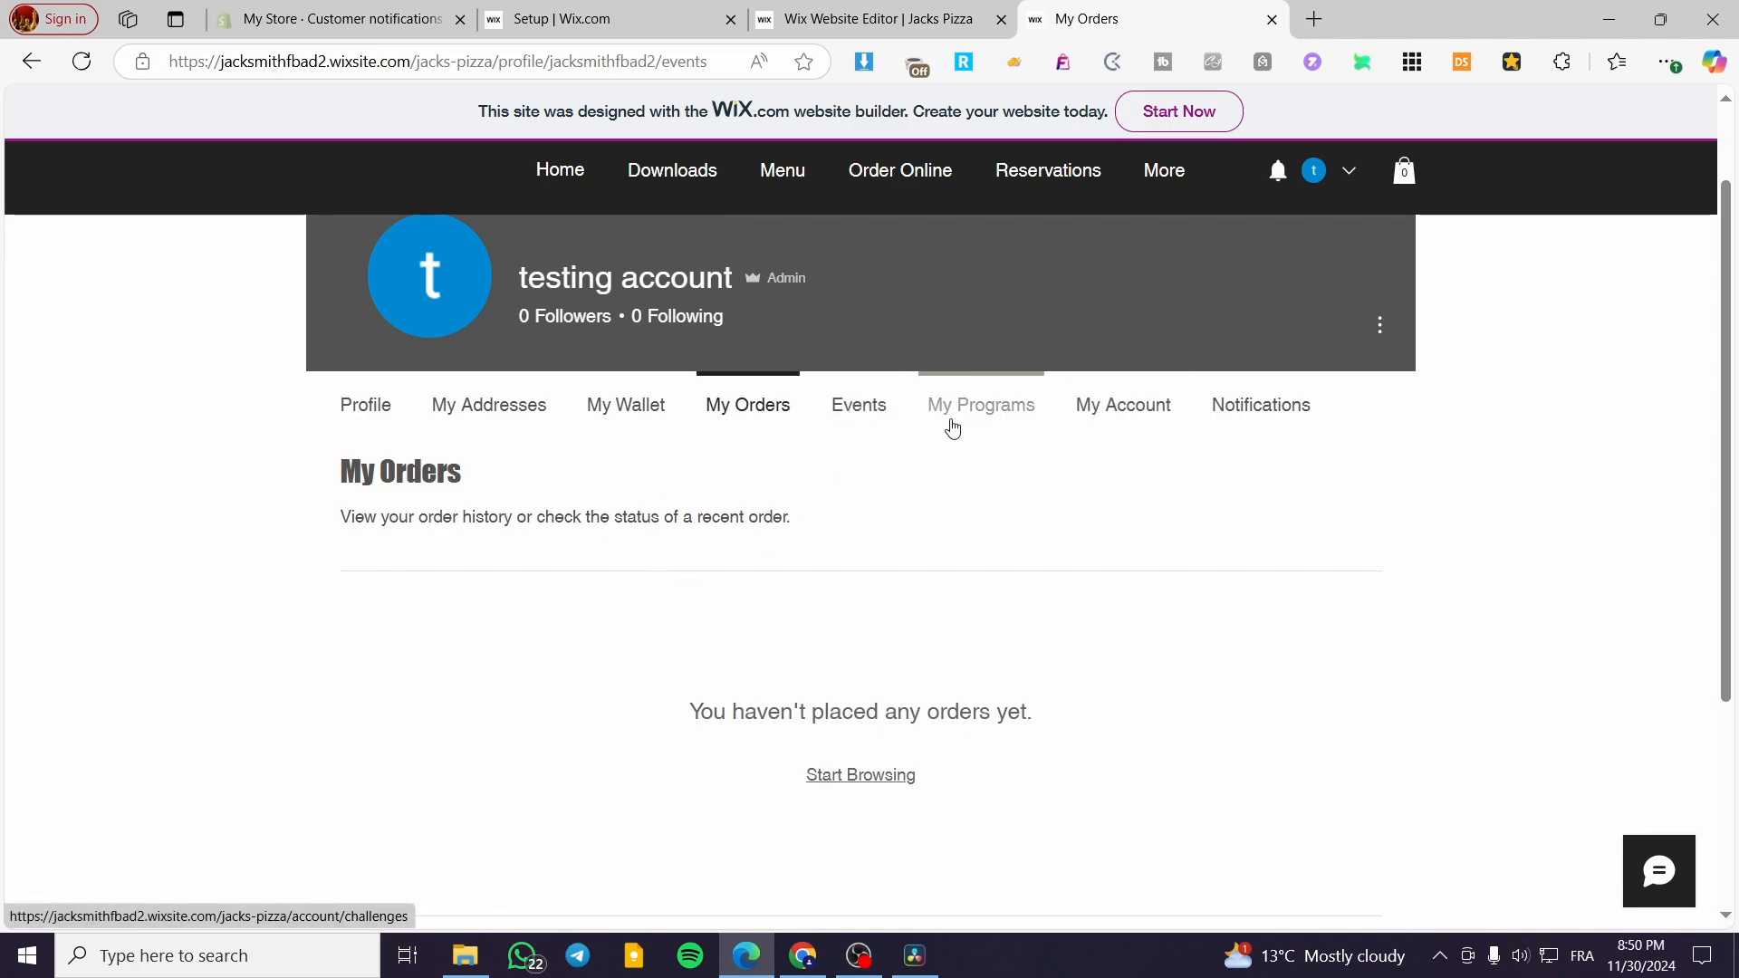
- Open the My Programs page of the member account and review its Active and Completed program sections
click(1007, 413)
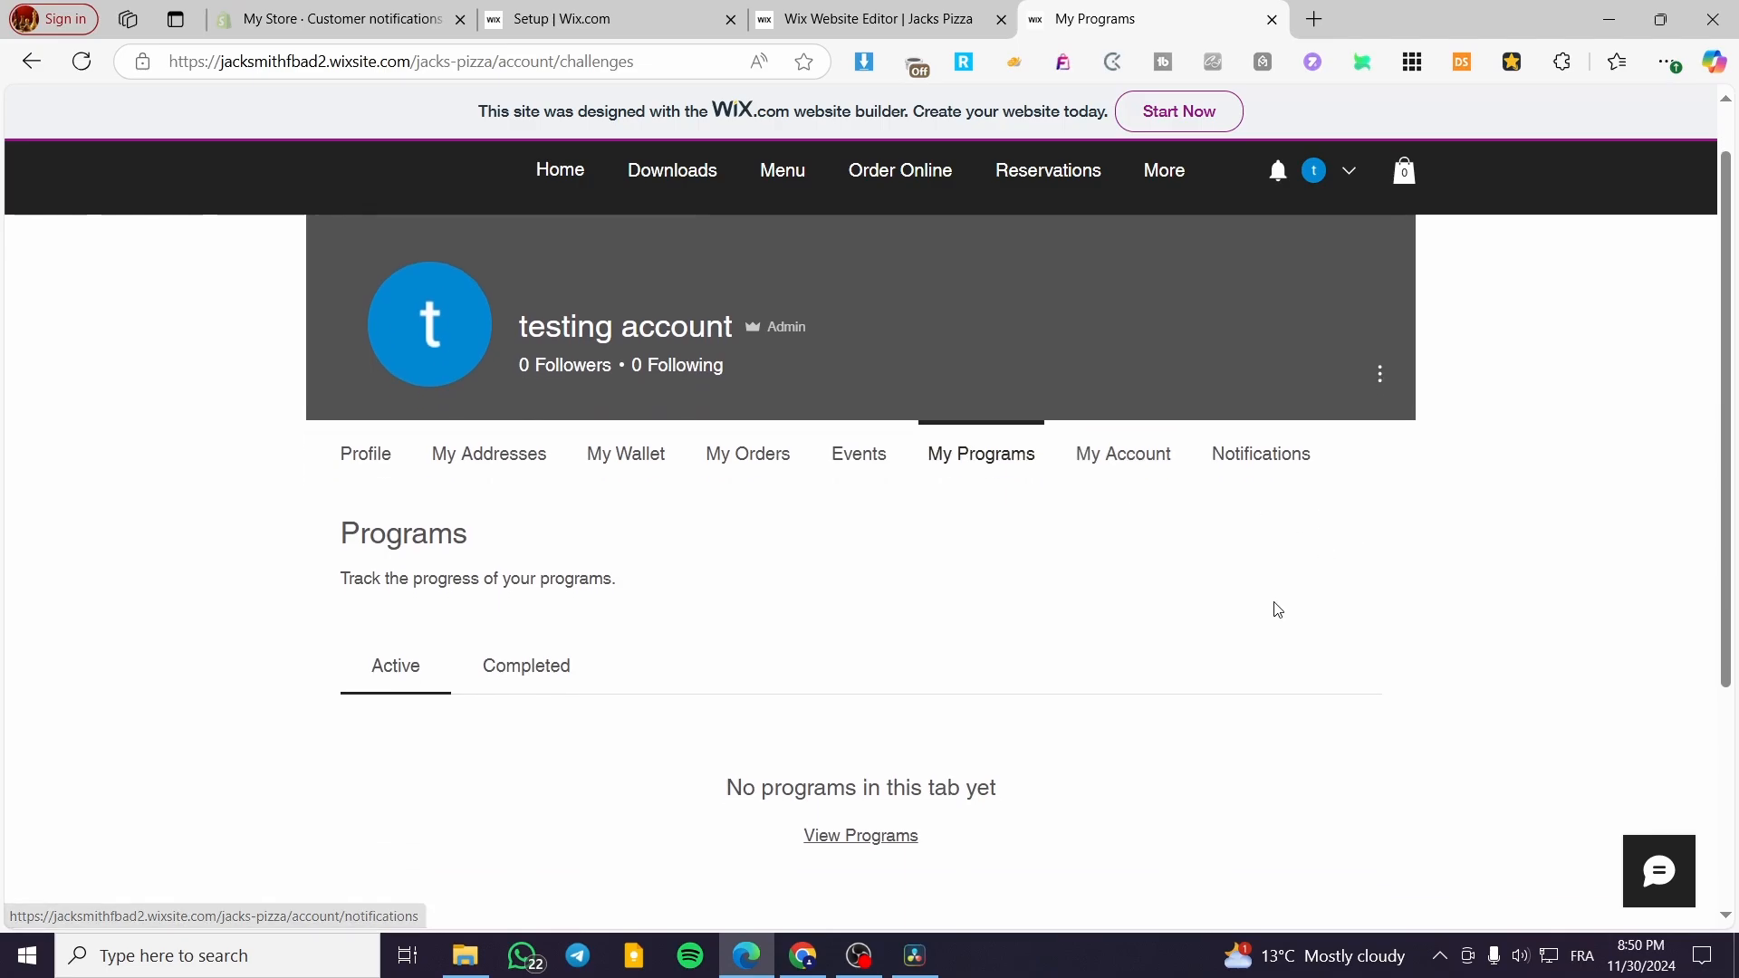
scroll(659, 622, down, 2)
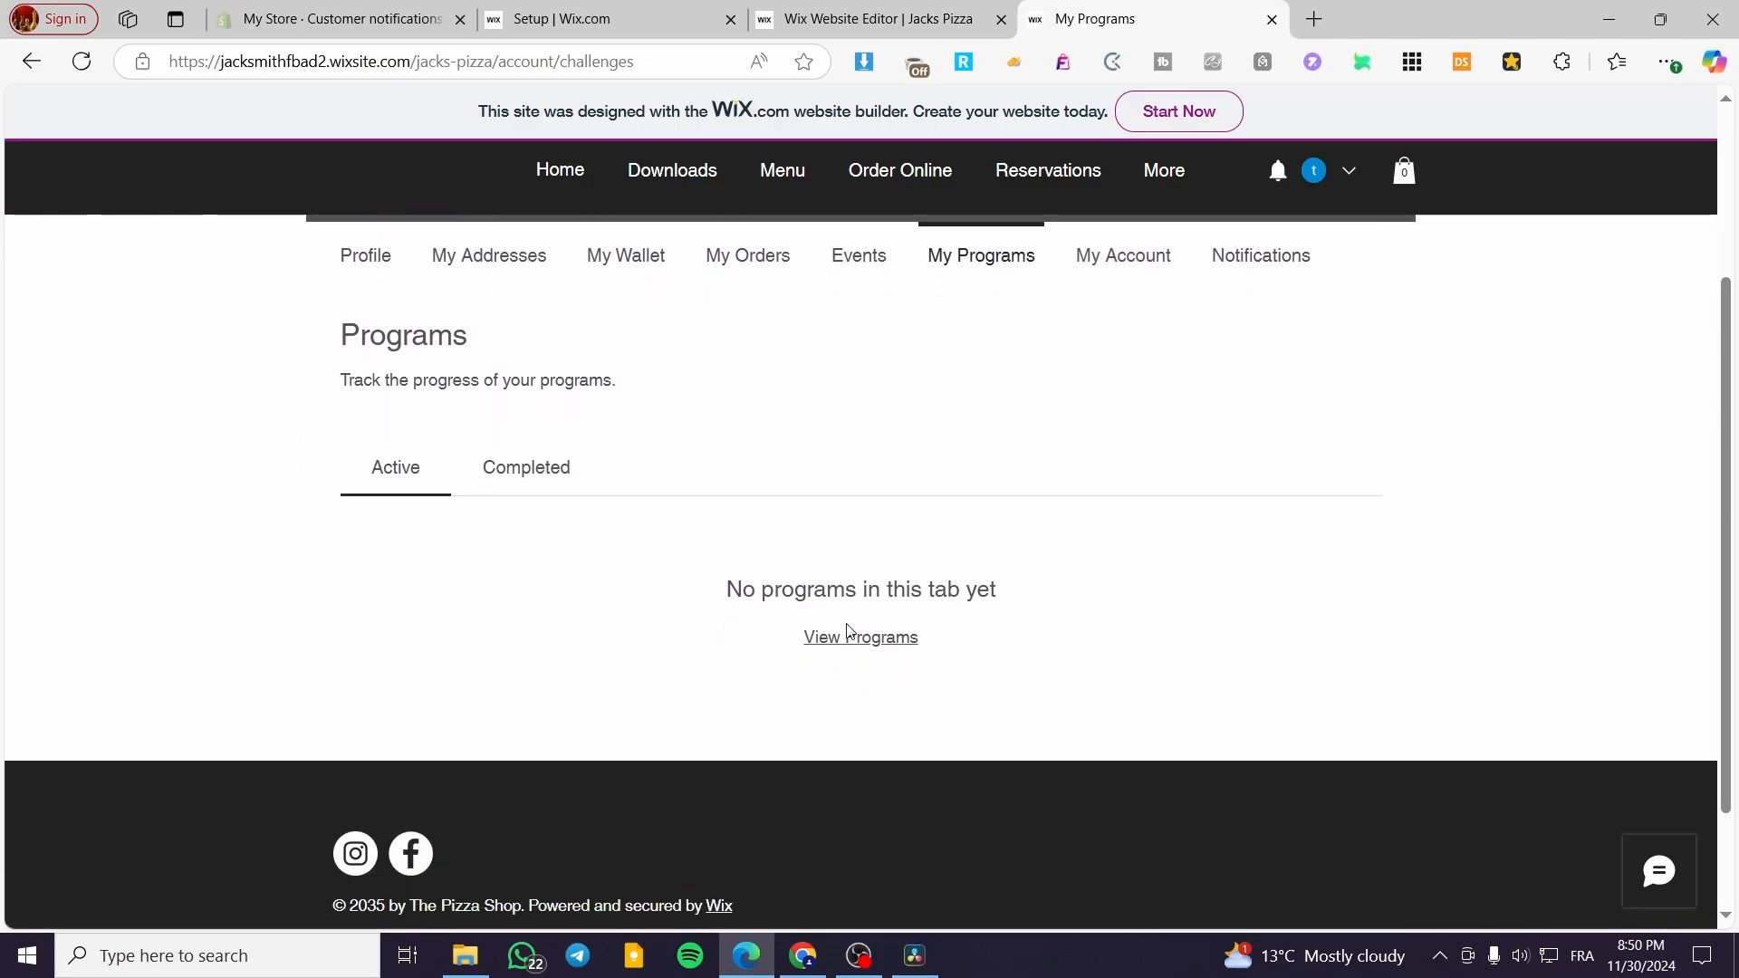
click(495, 396)
click(396, 414)
right_click(396, 414)
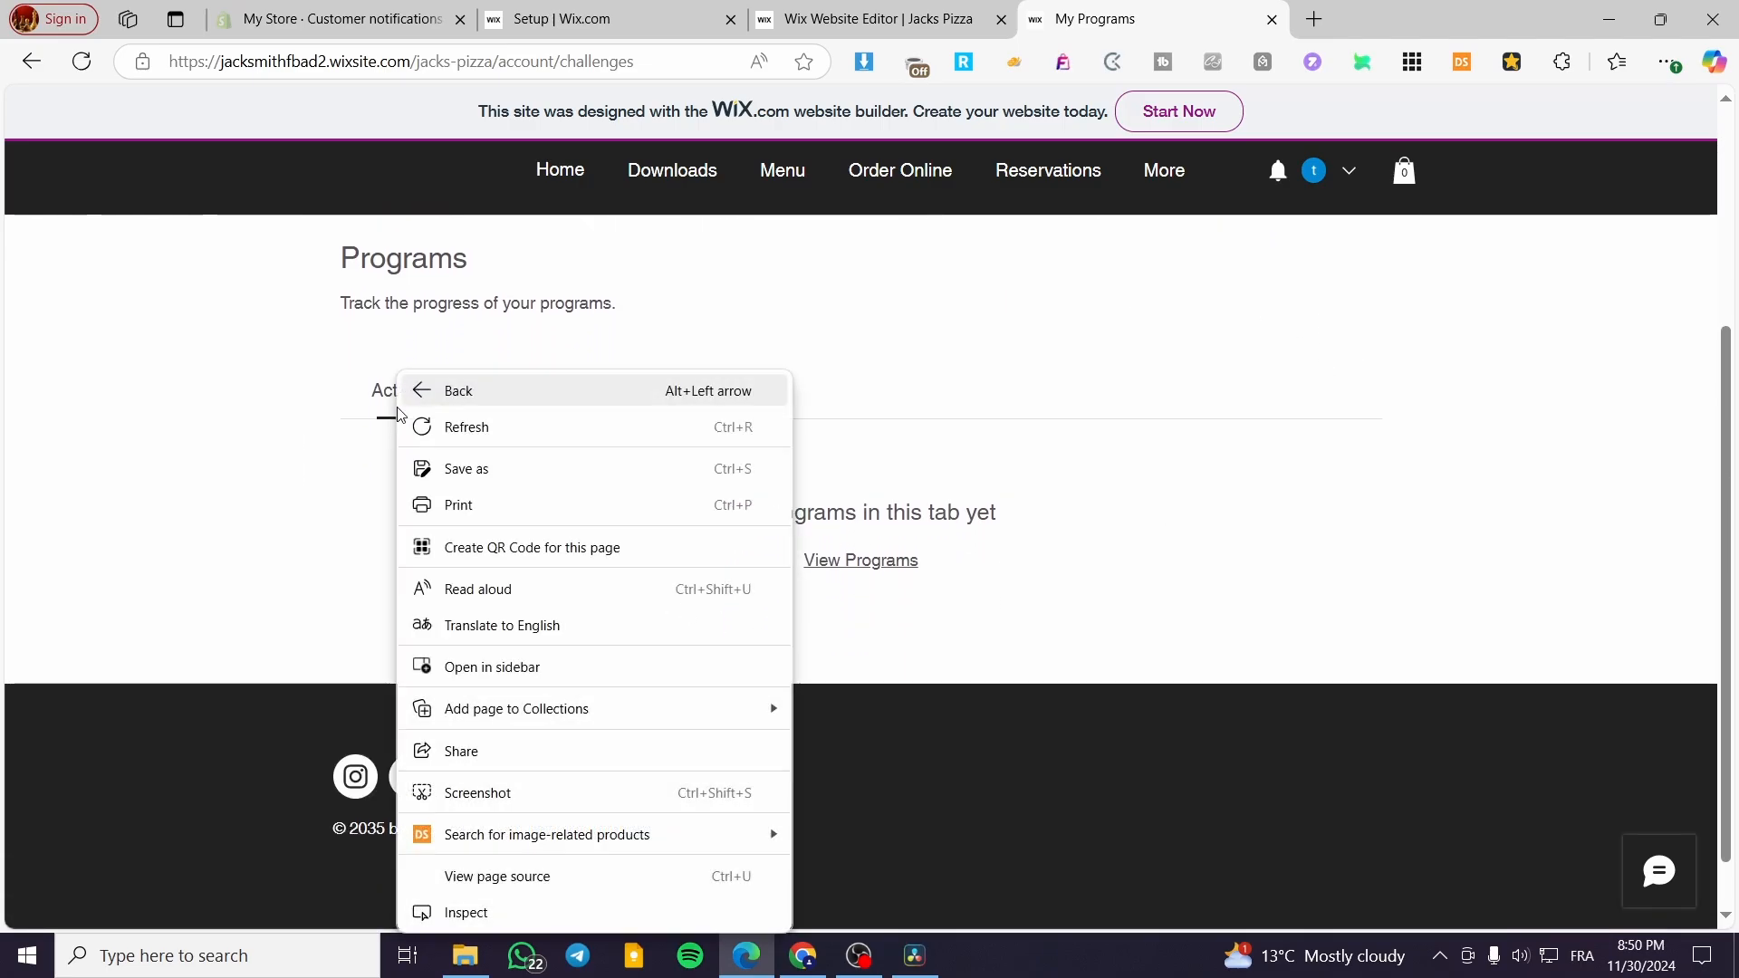
click(338, 403)
scroll(572, 511, up, 1)
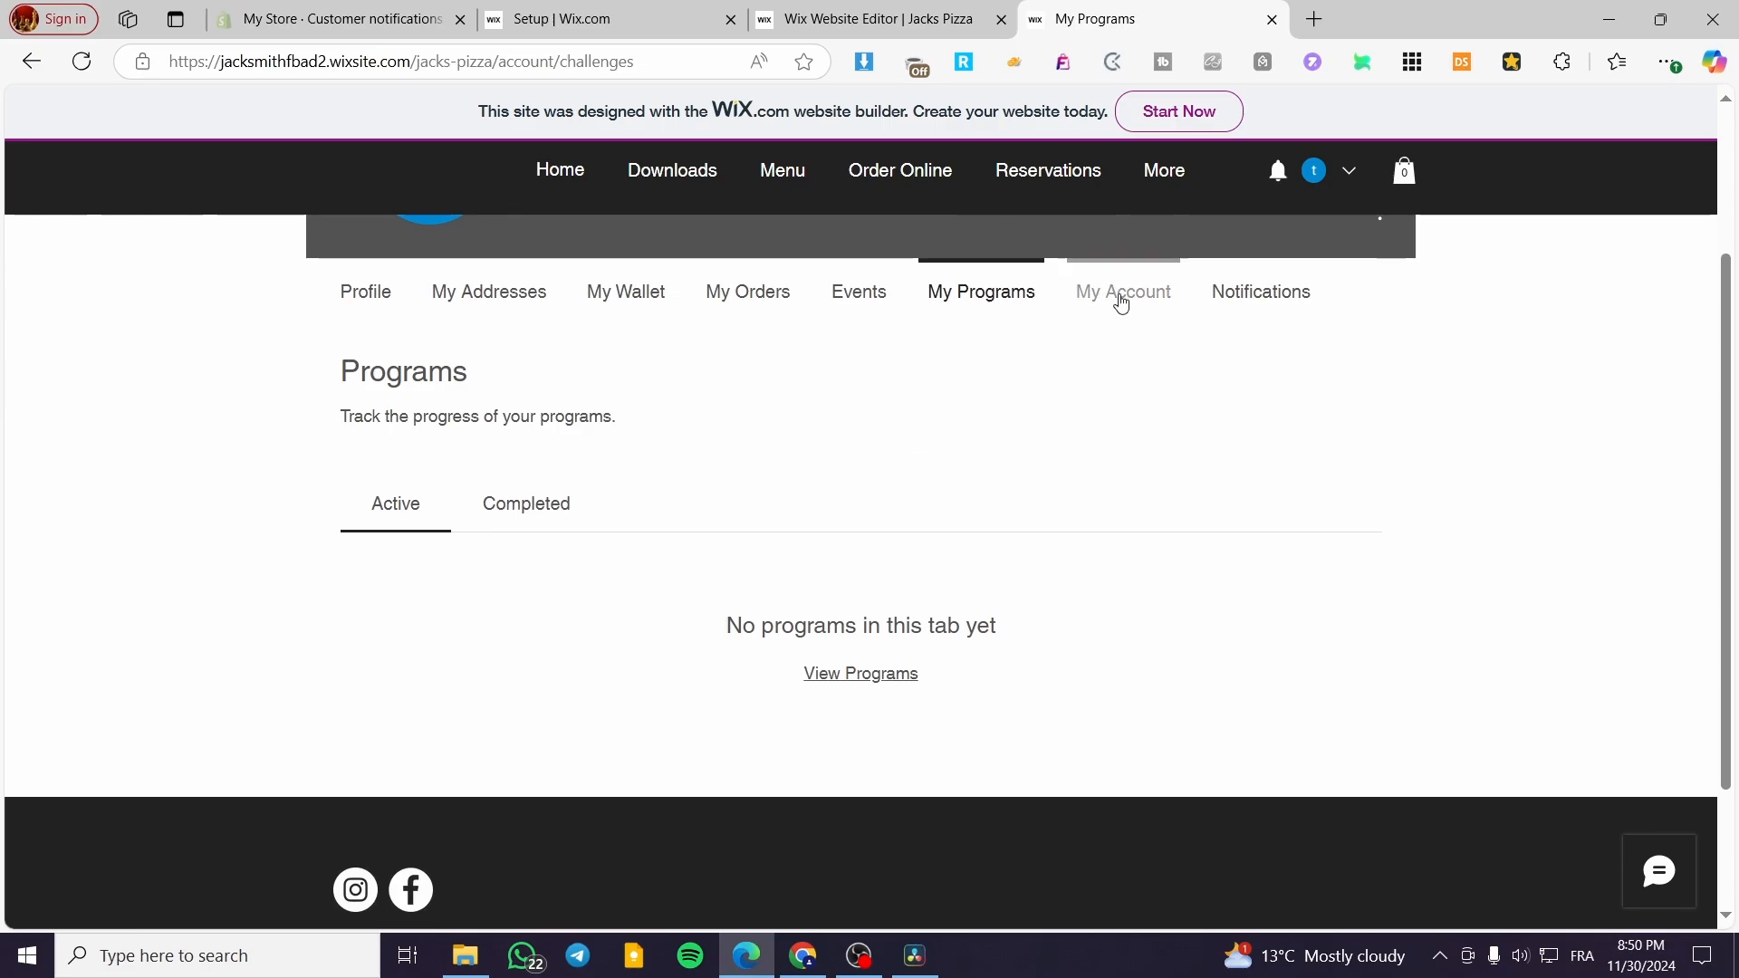
- Open the My Account page and review its display, personal, login and privacy information
click(1121, 289)
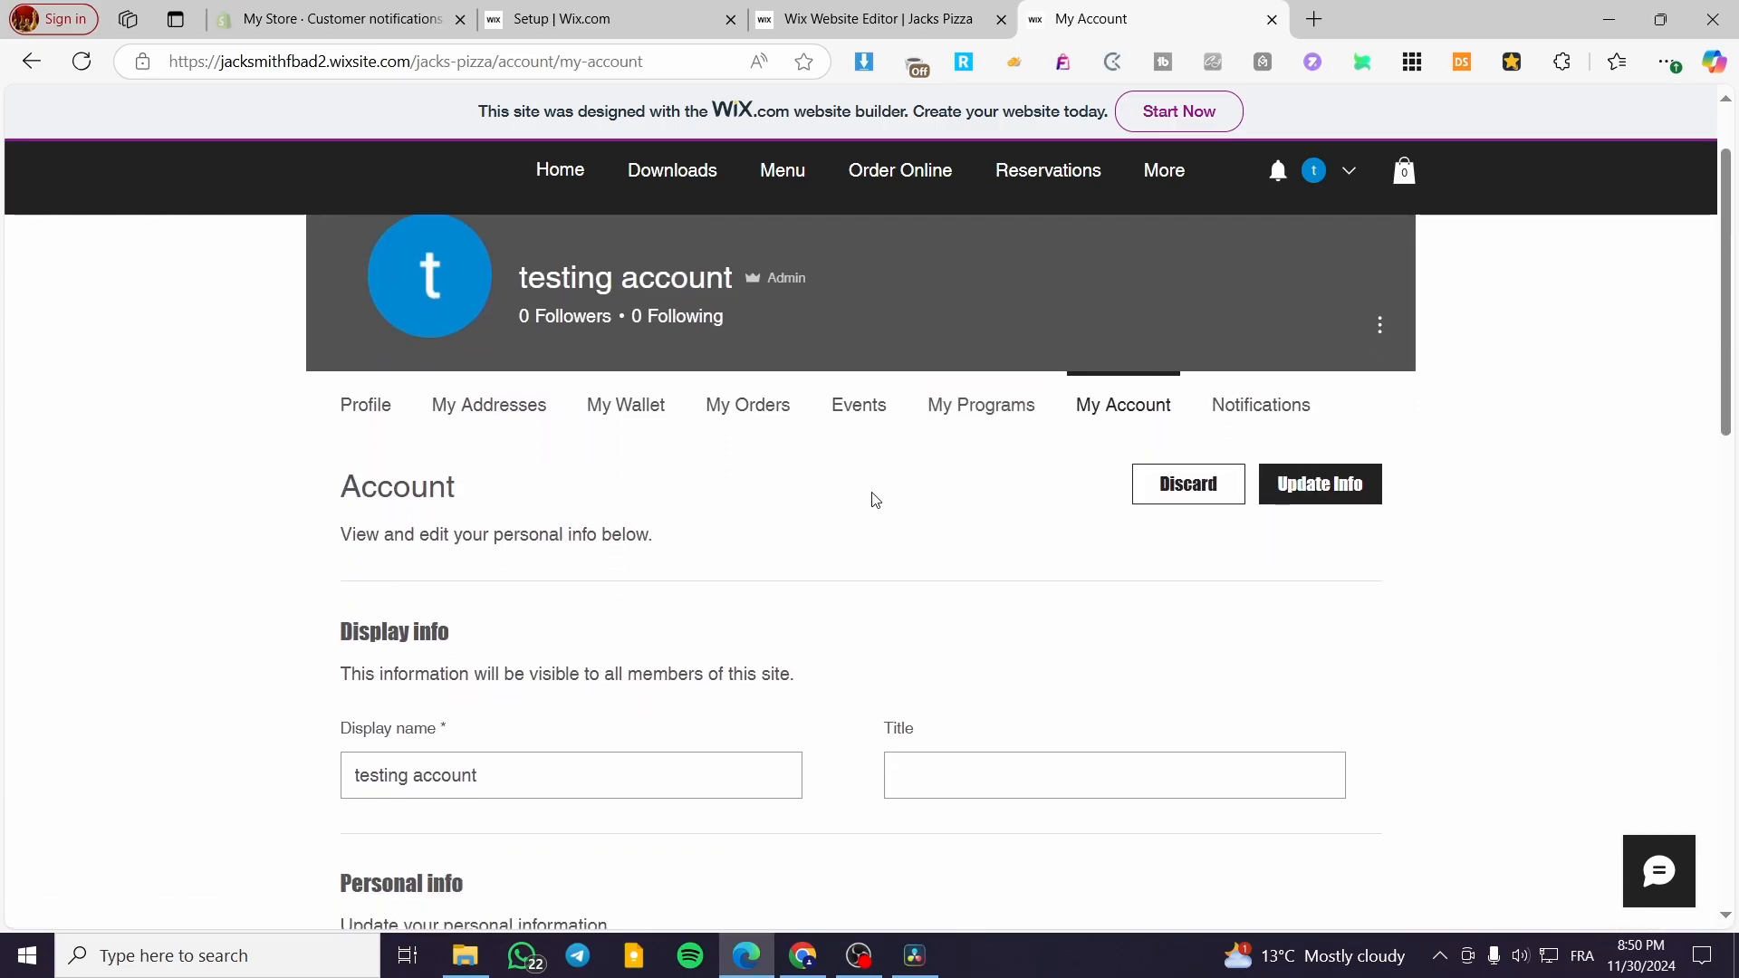
scroll(683, 589, down, 5)
scroll(557, 590, down, 1)
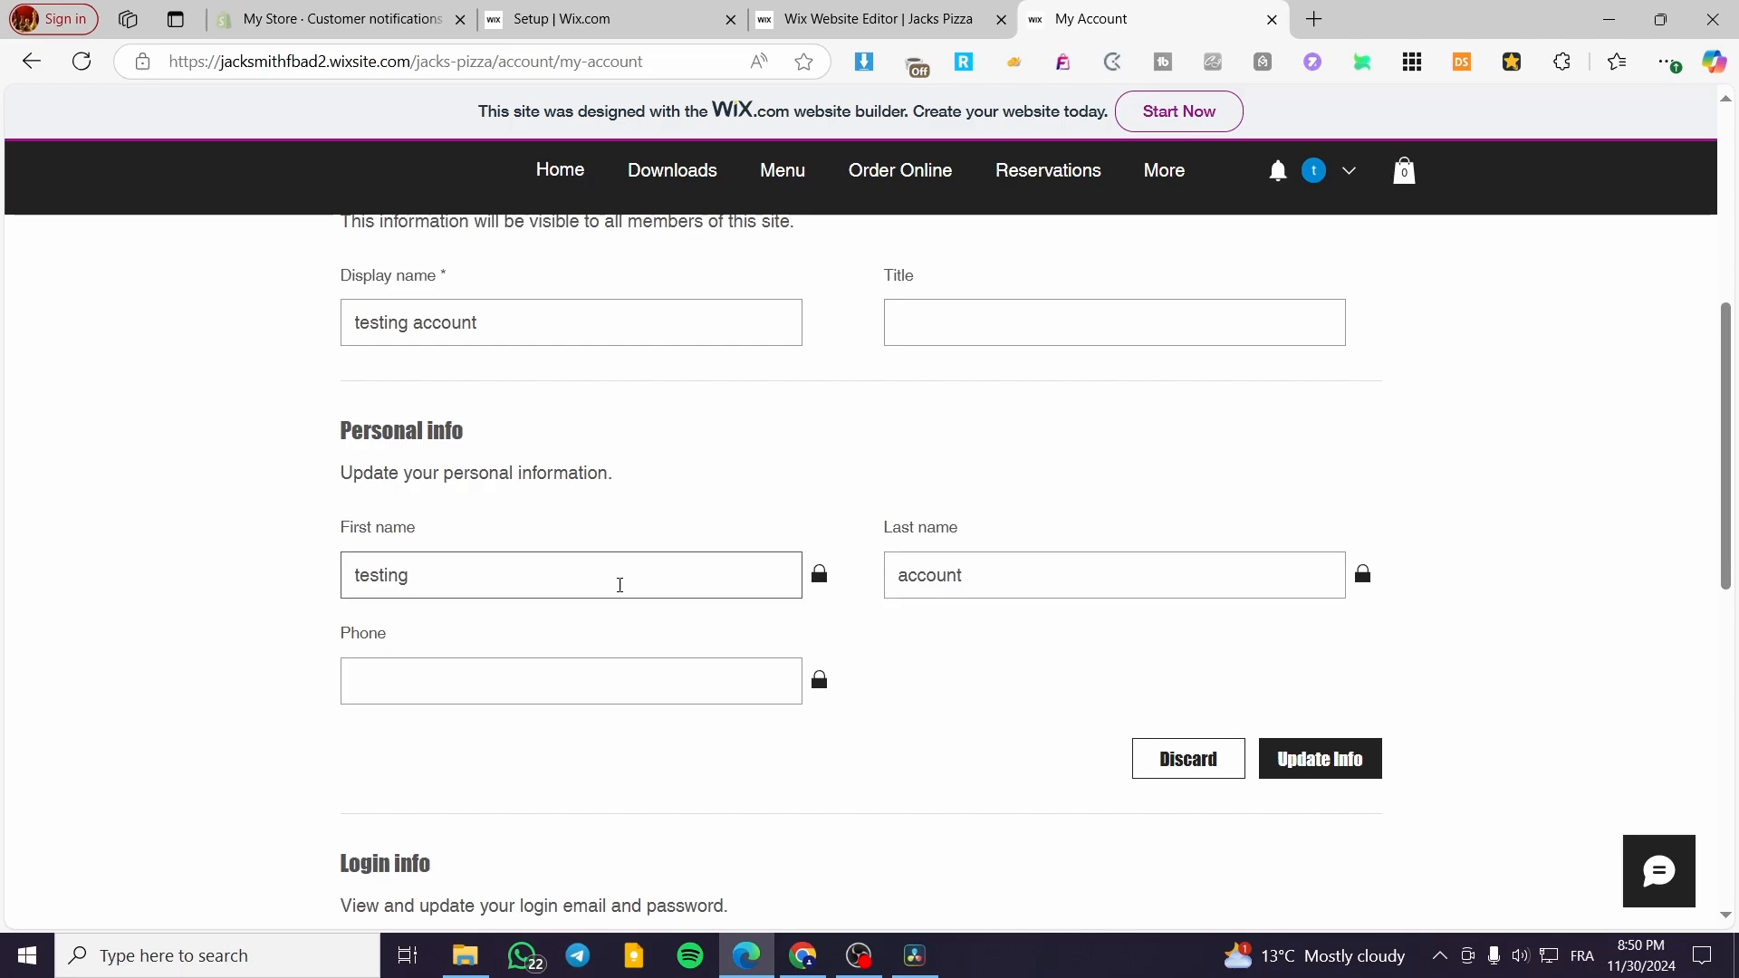
scroll(458, 466, down, 8)
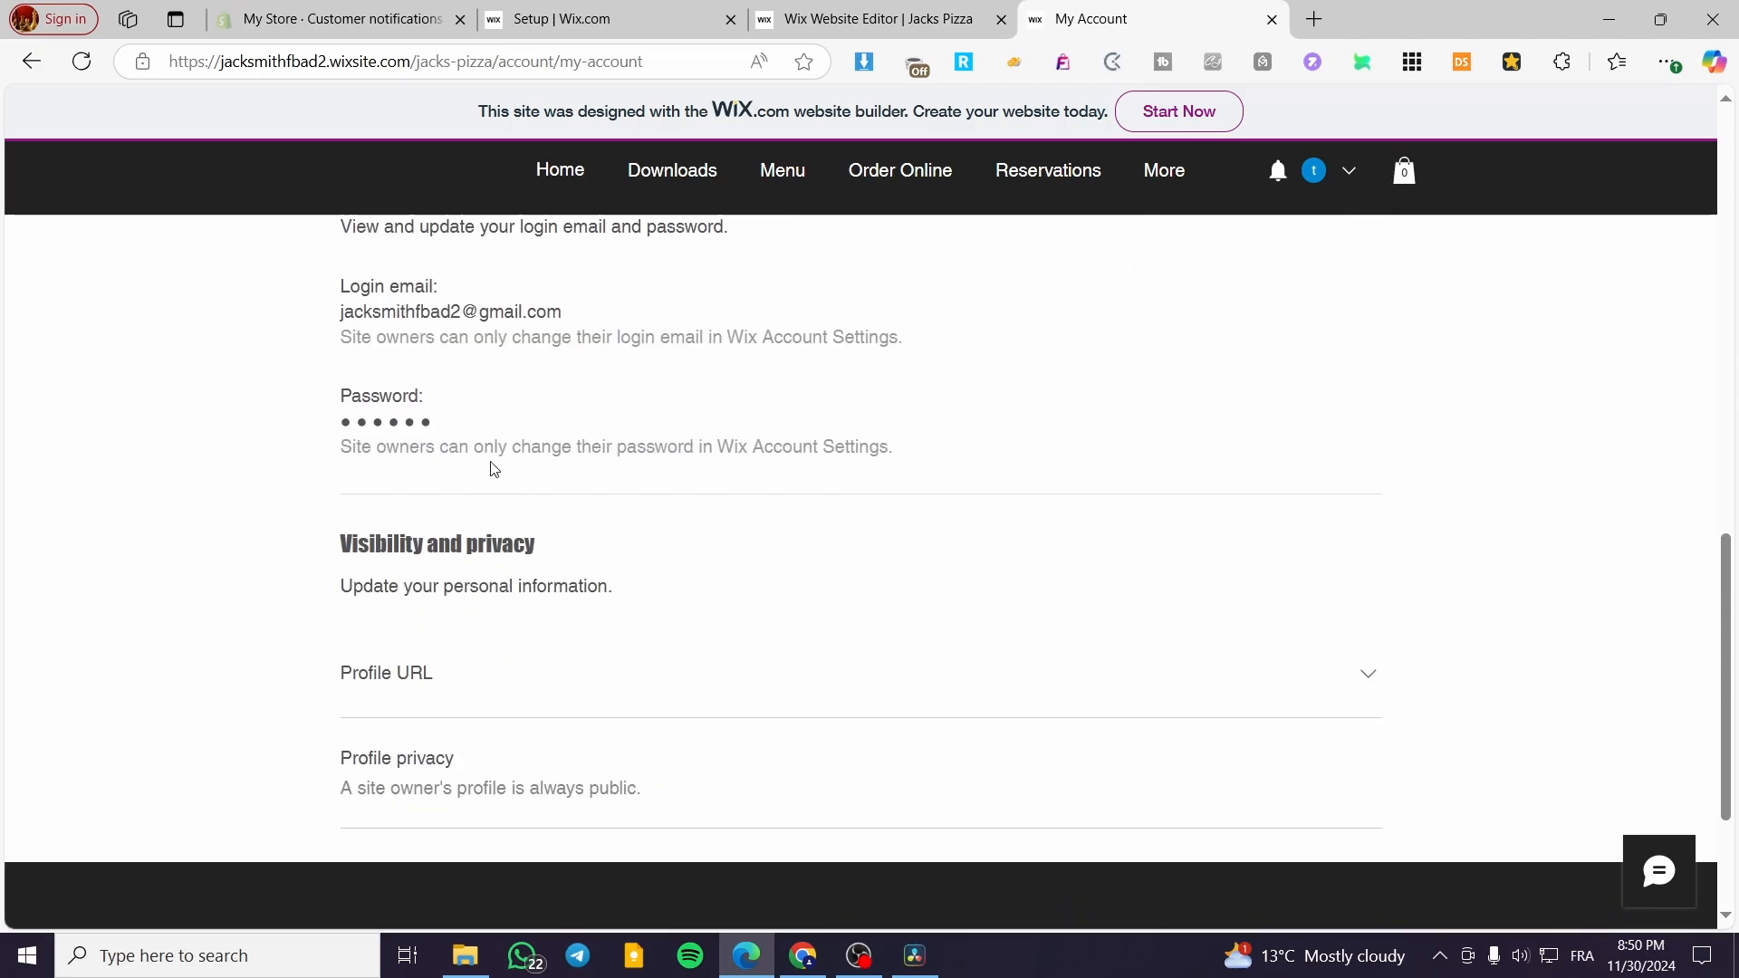
scroll(449, 565, up, 3)
scroll(448, 565, up, 10)
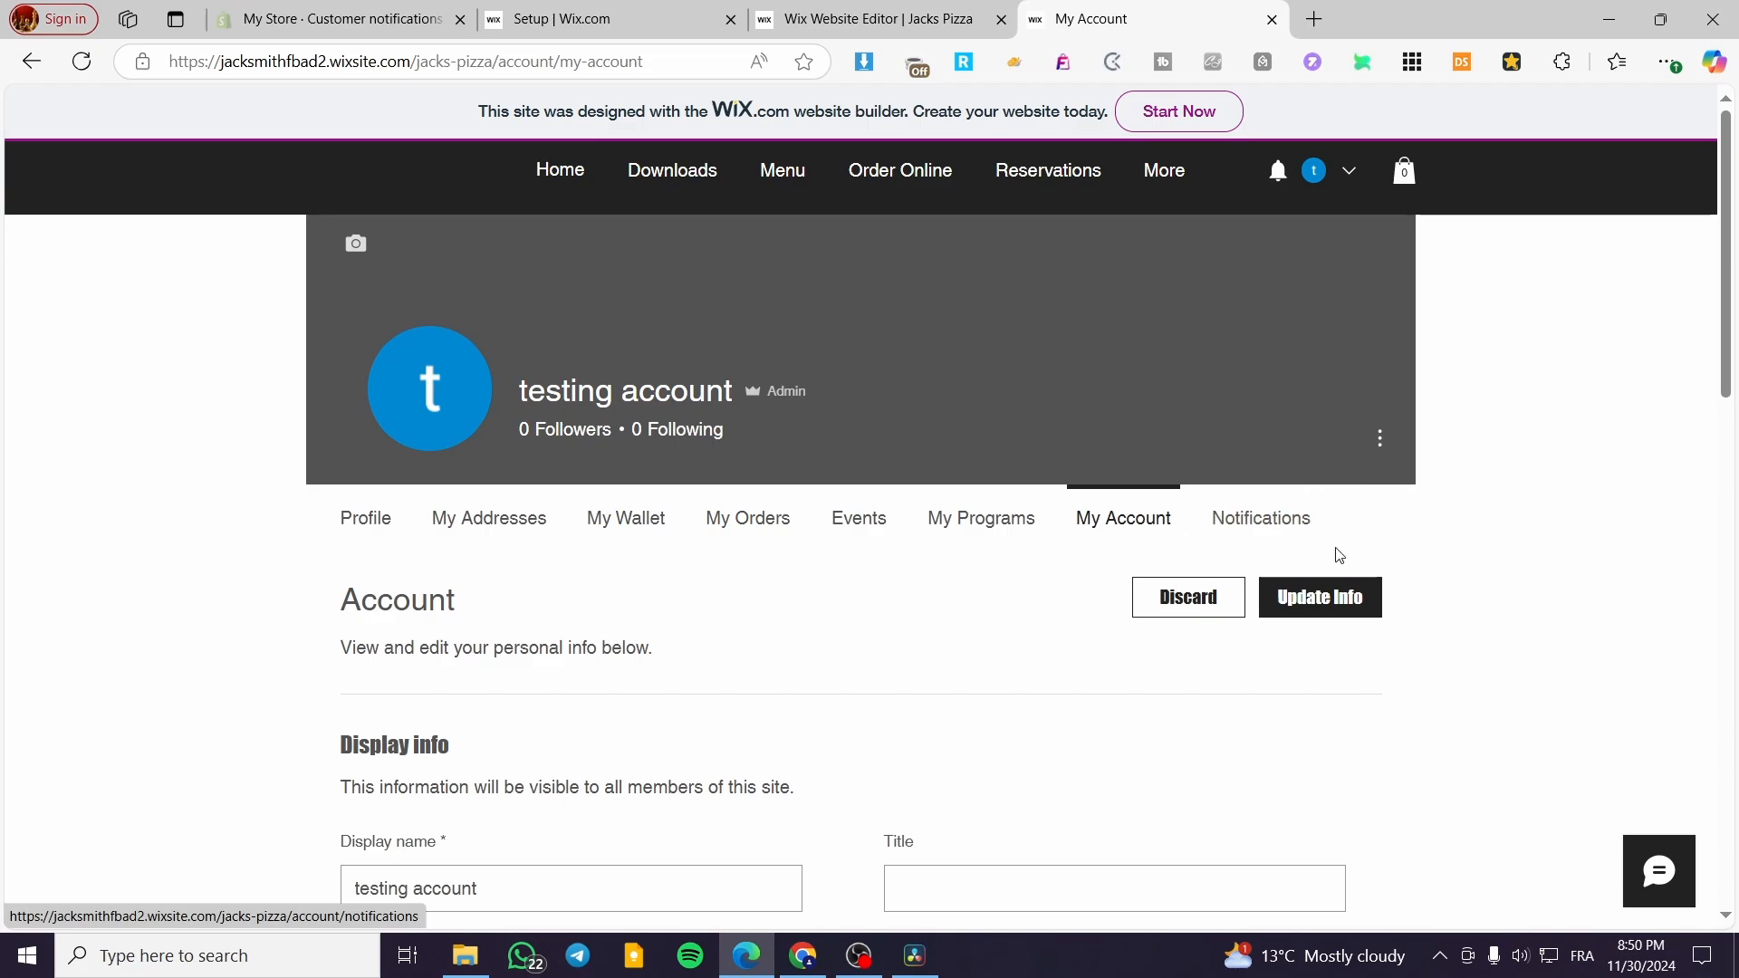
- Check the member's Notifications page, close the live site and return to the Wix site editor
click(1229, 529)
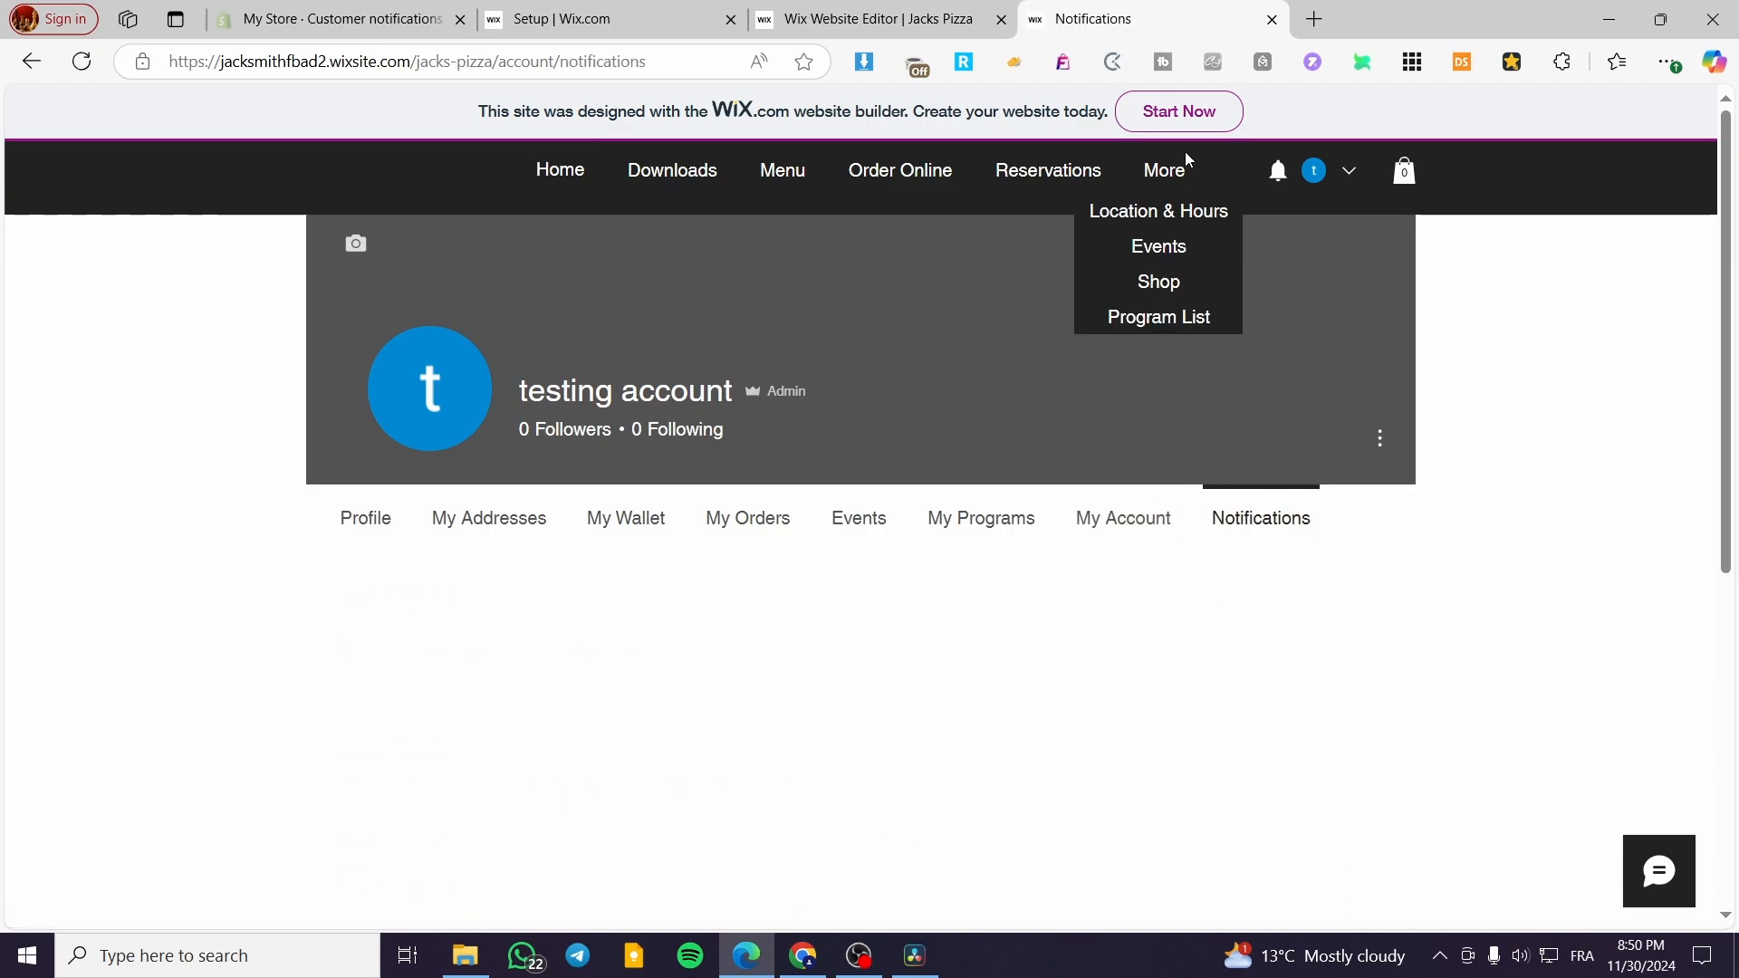
click(1271, 20)
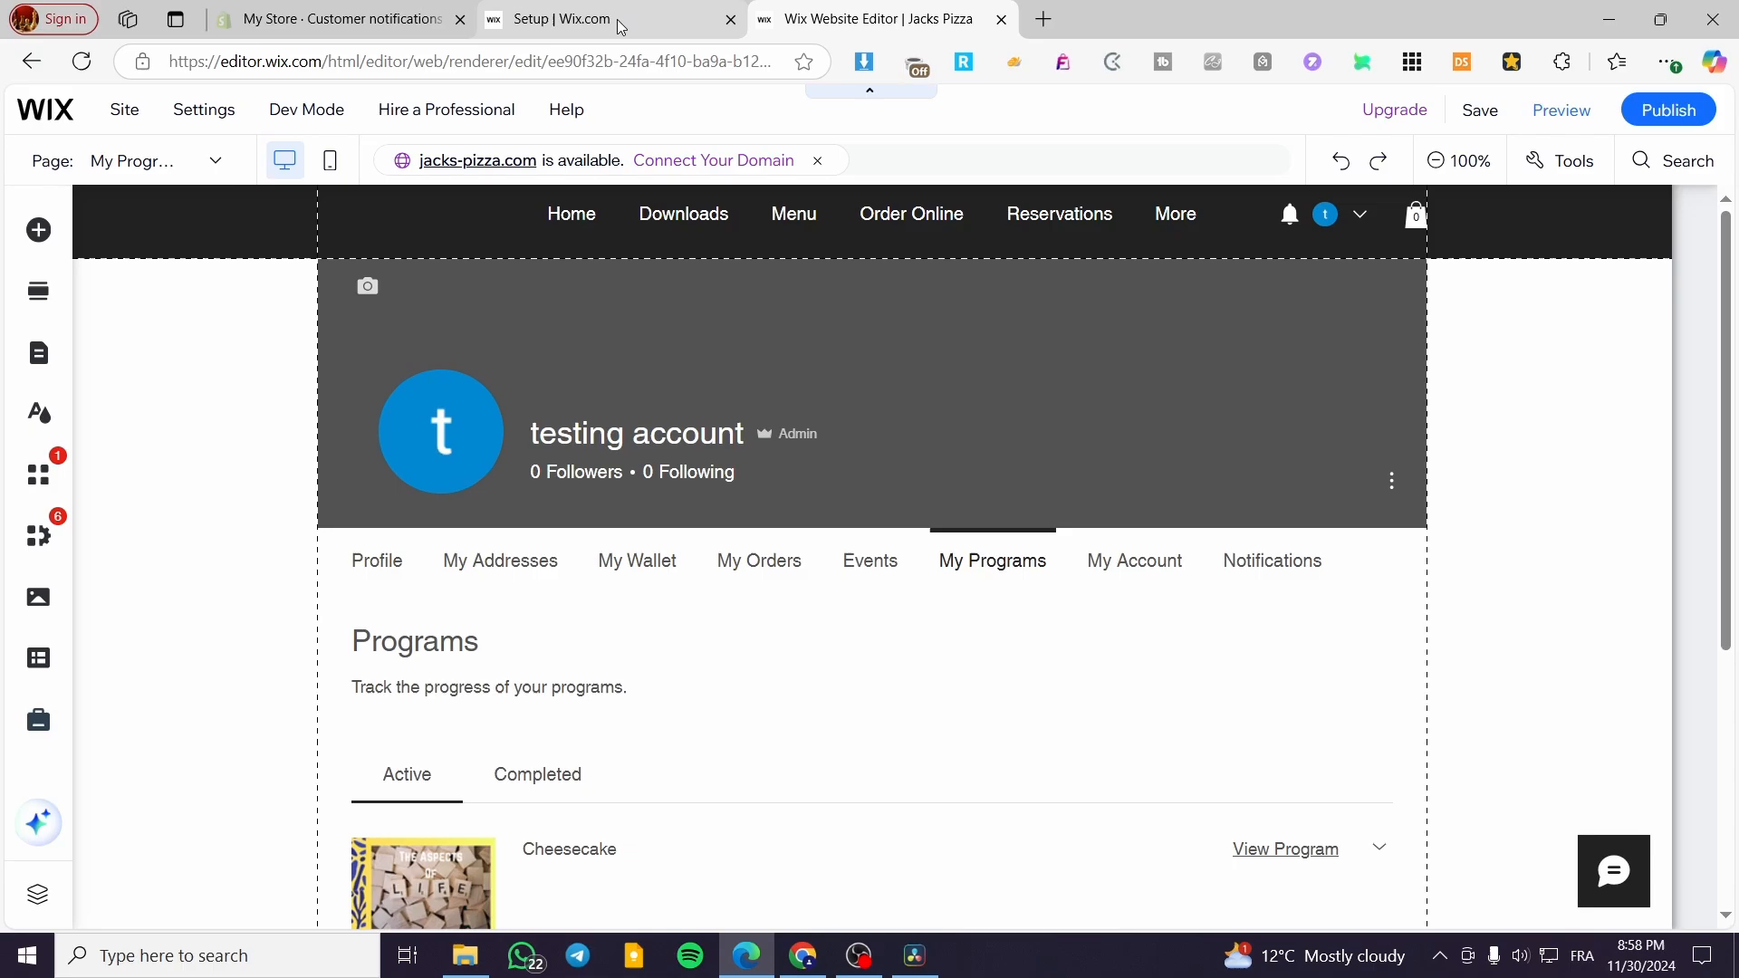
click(620, 22)
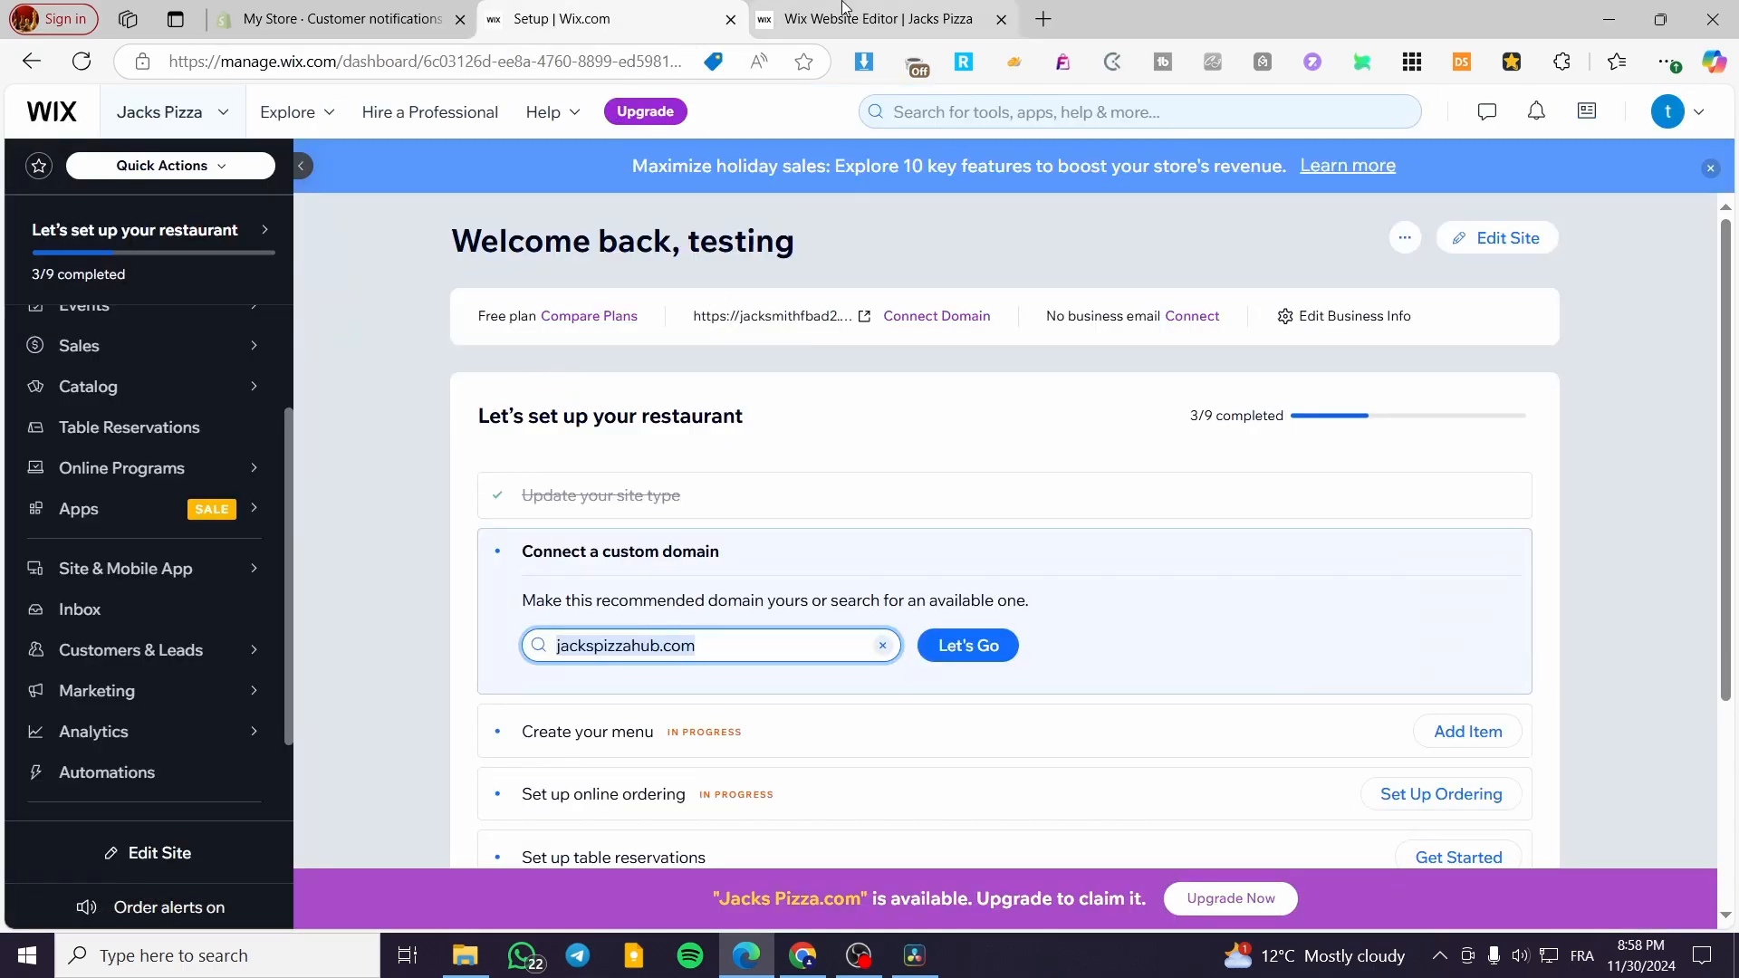
click(930, 9)
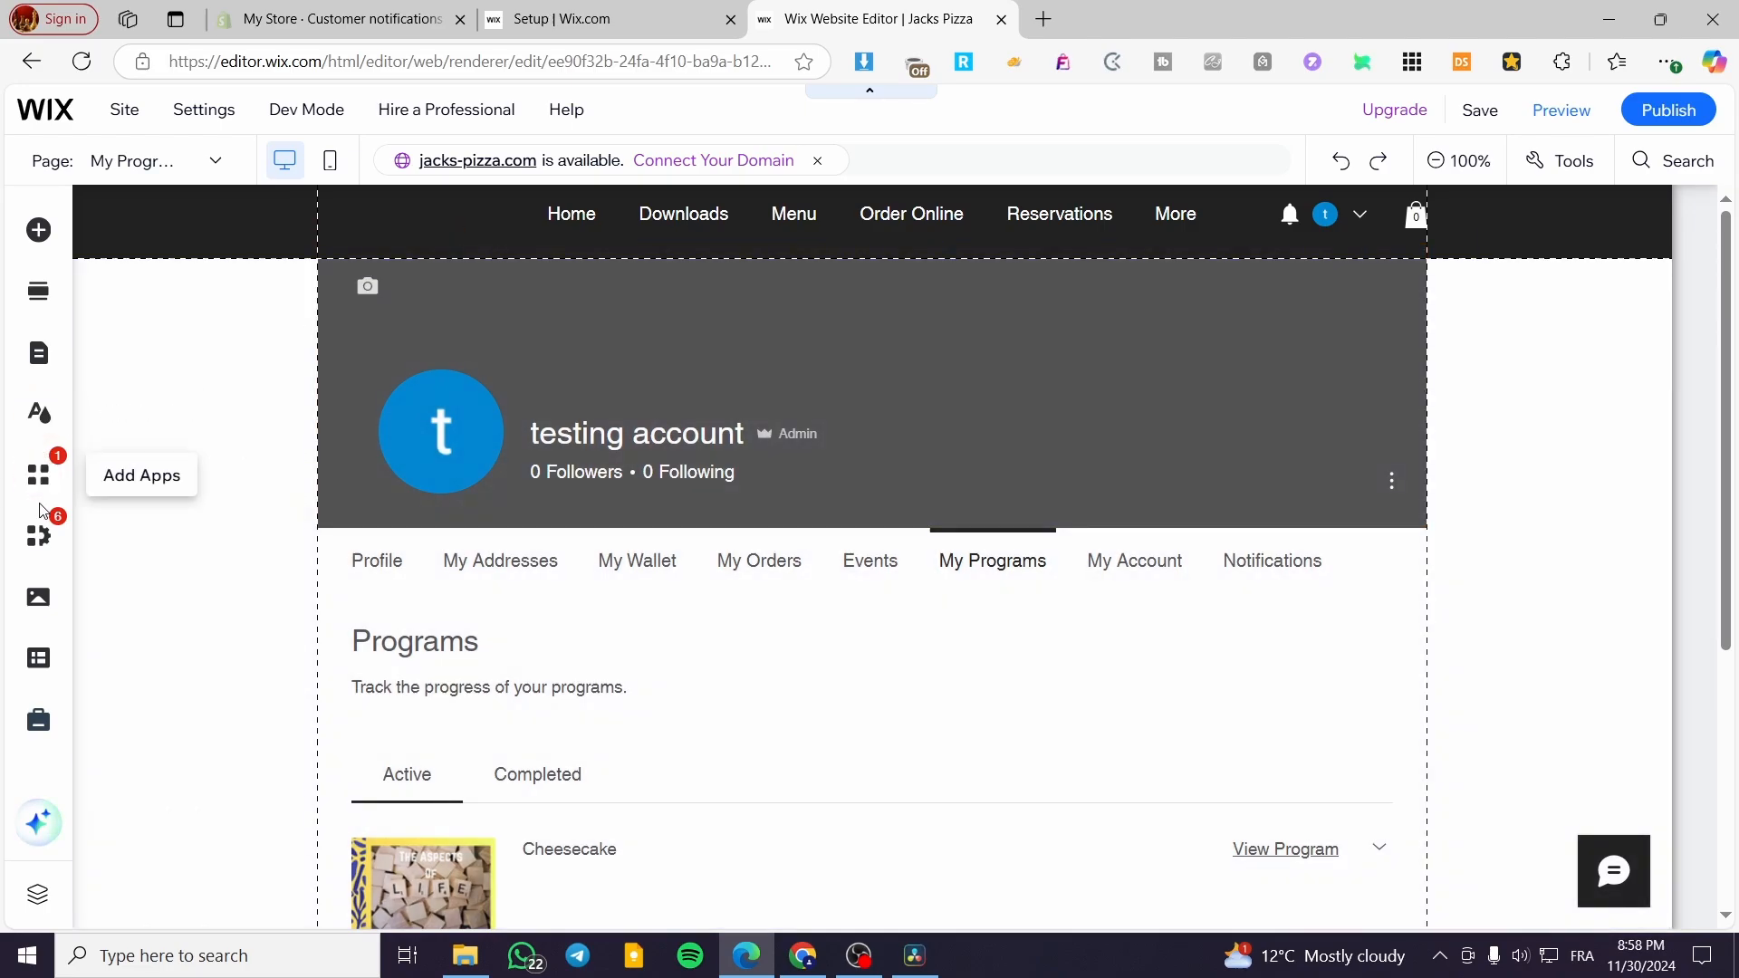
- Search the Wix App Market for "reward" and add the Wix Loyalty Program app to the site
click(38, 475)
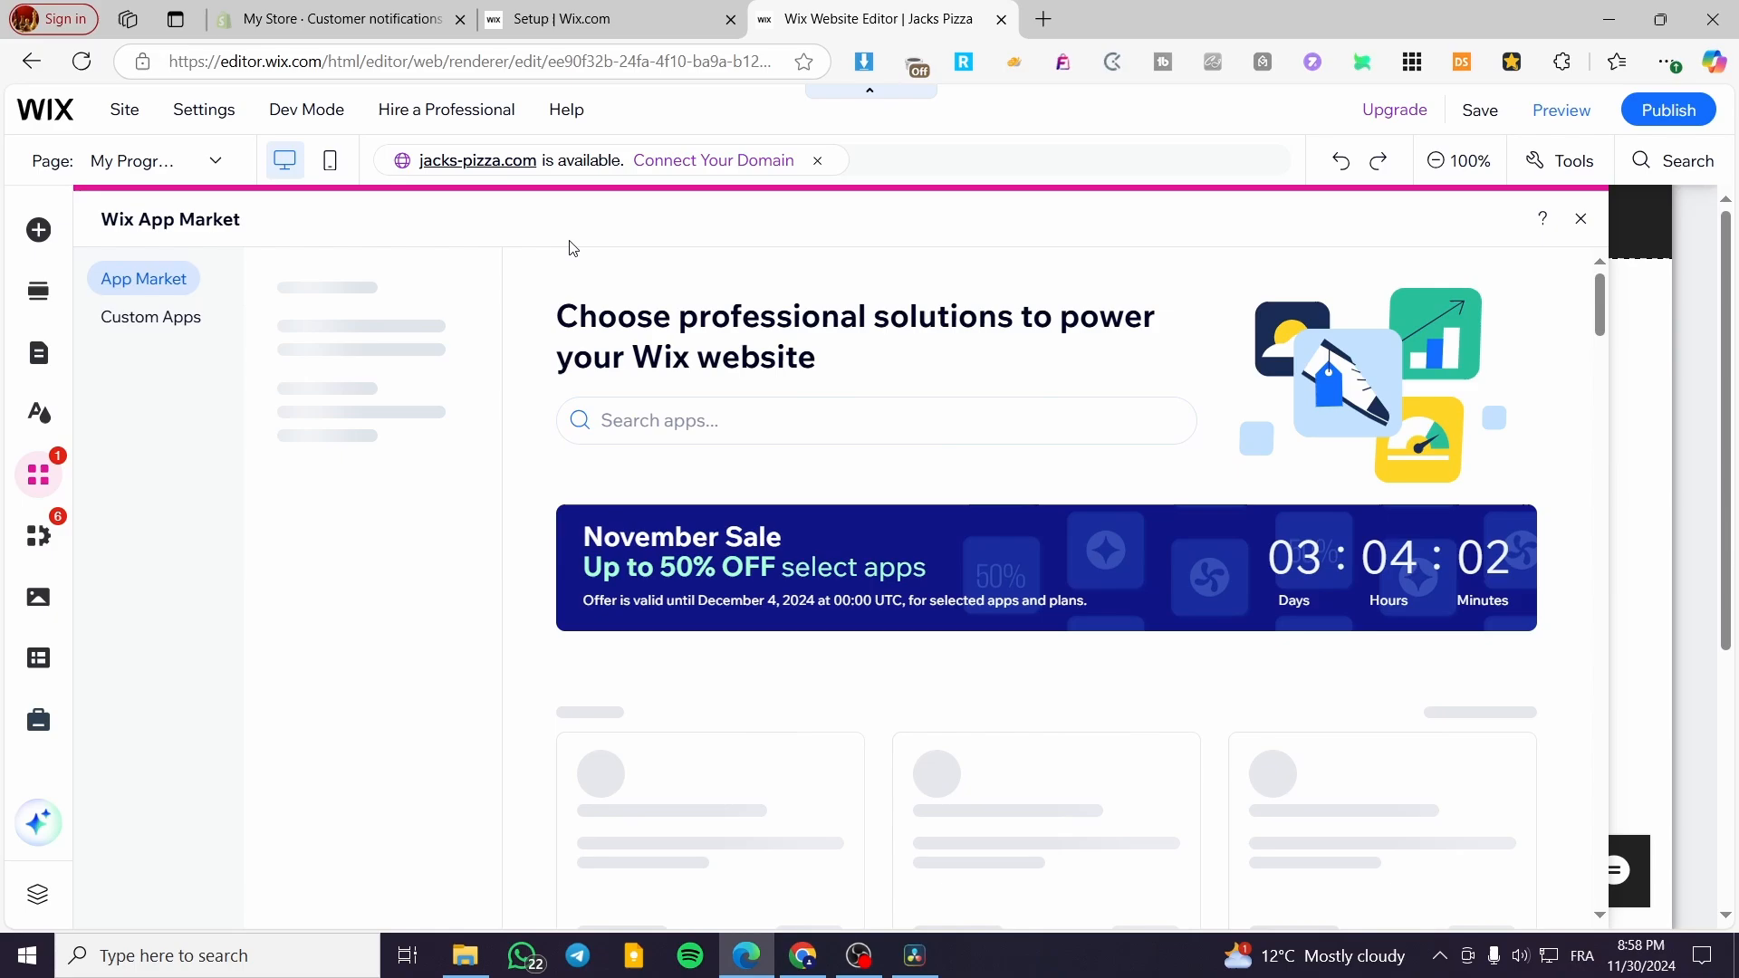
click(658, 420)
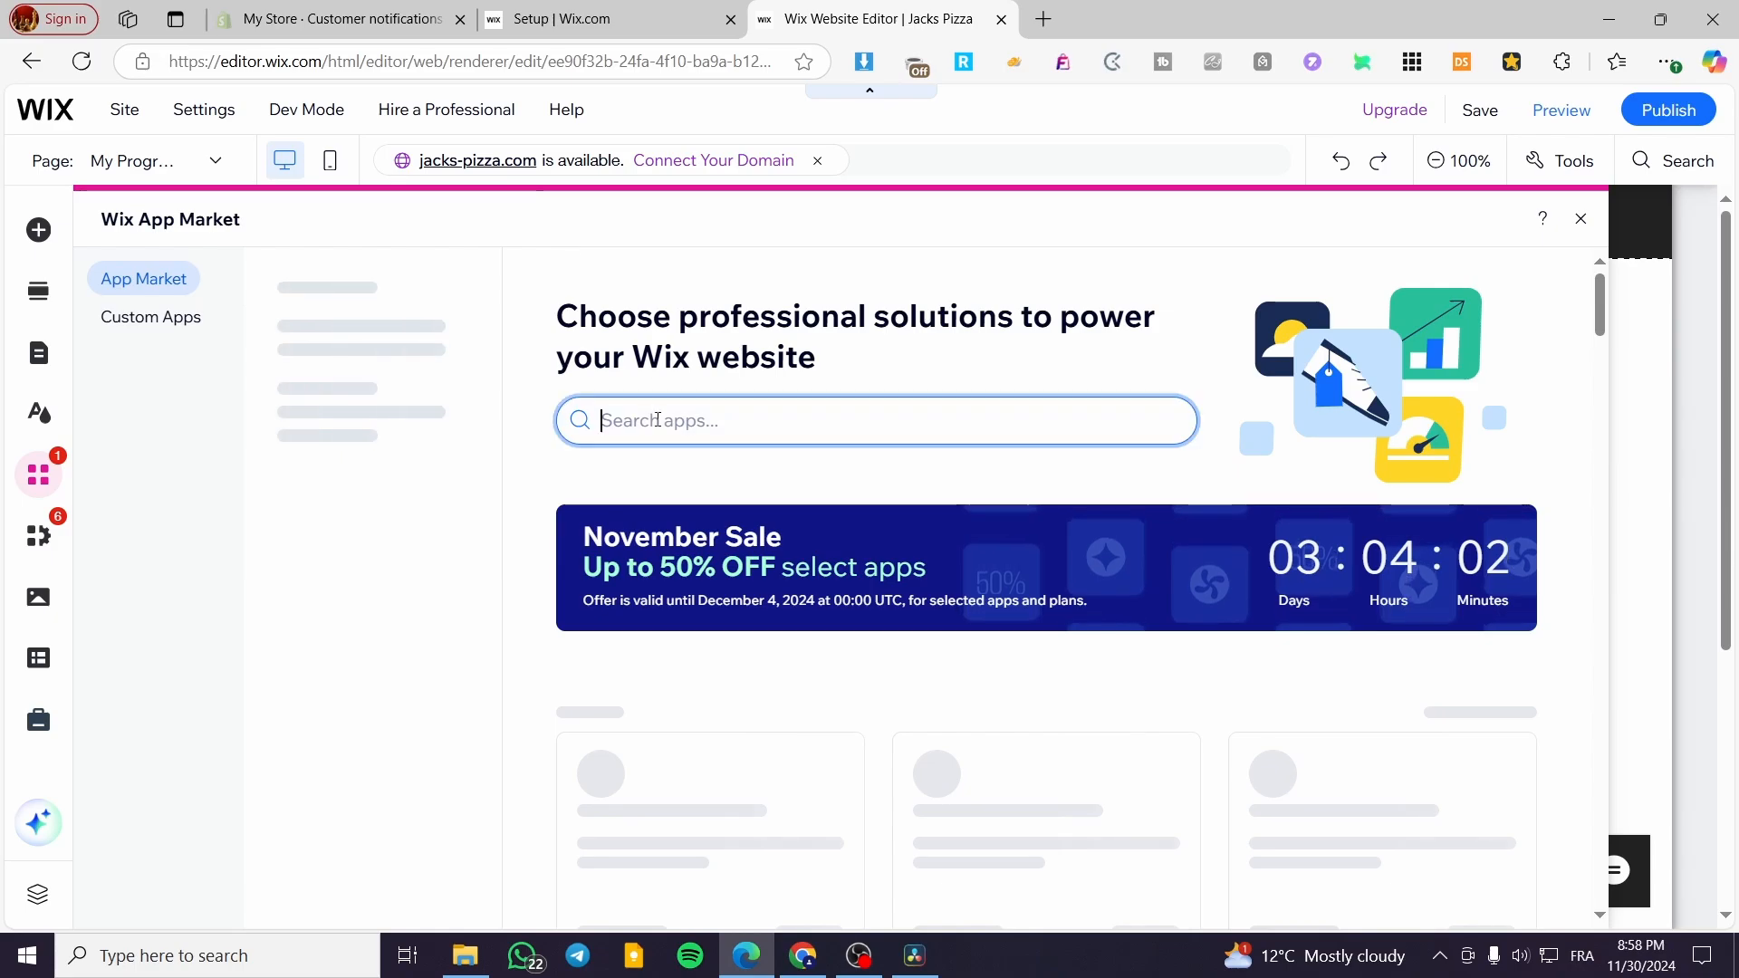
text(reward)
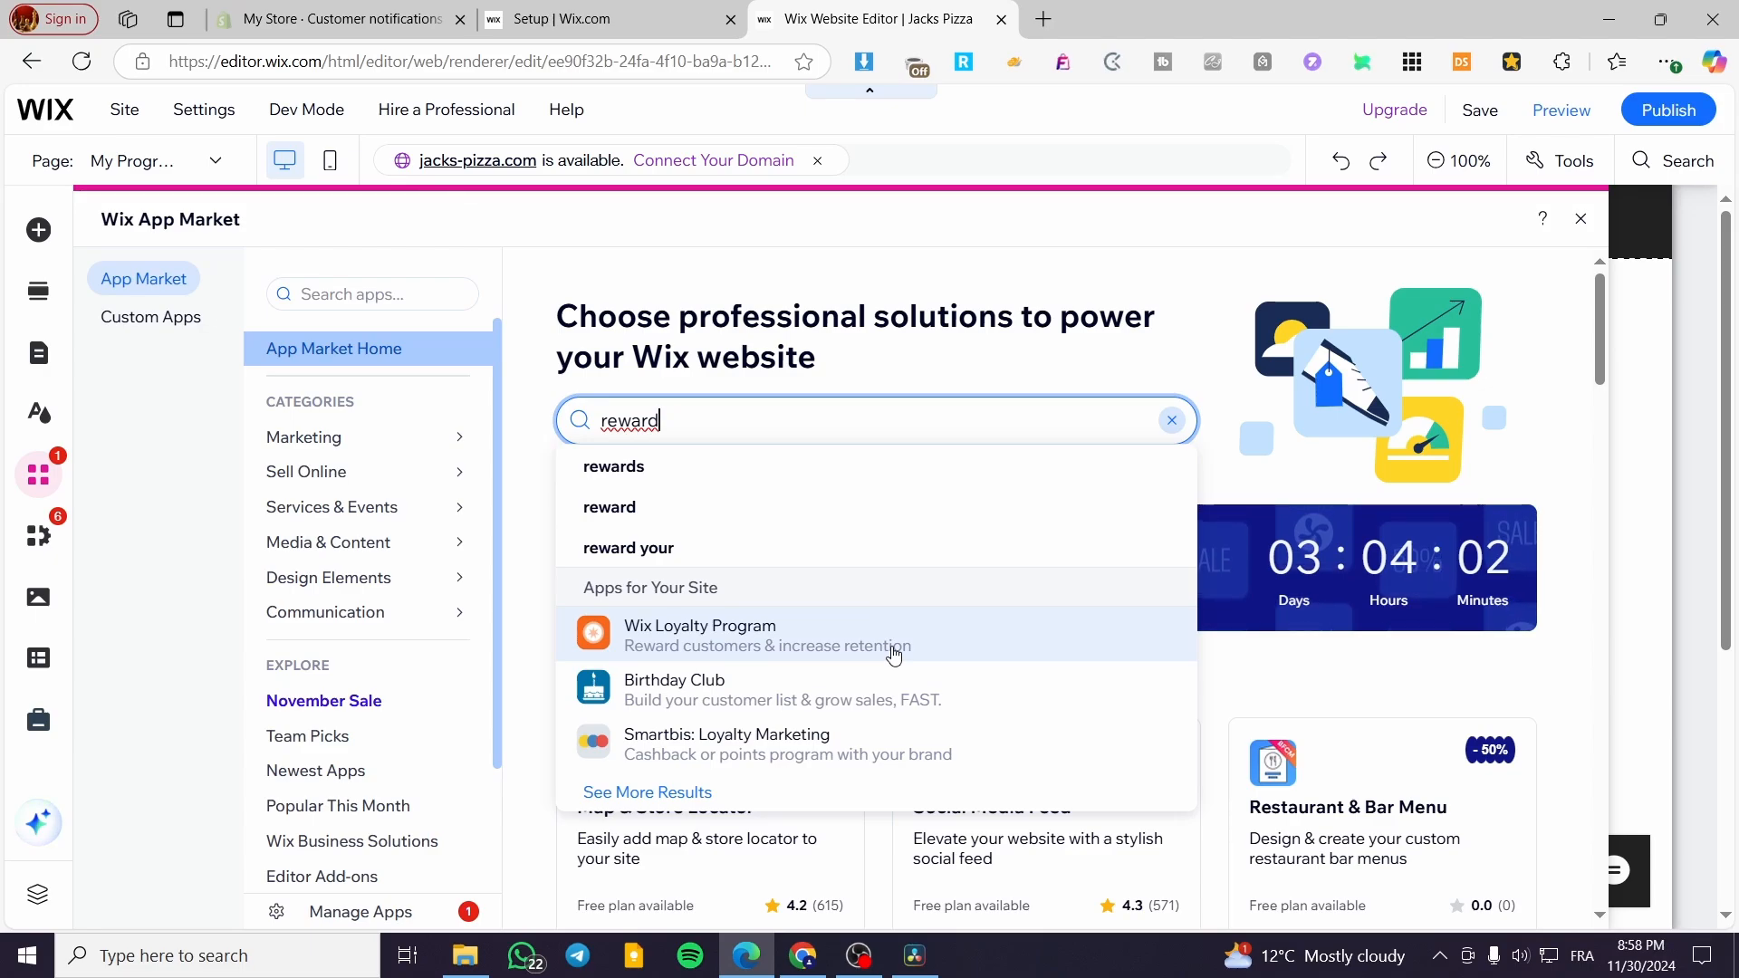
click(725, 639)
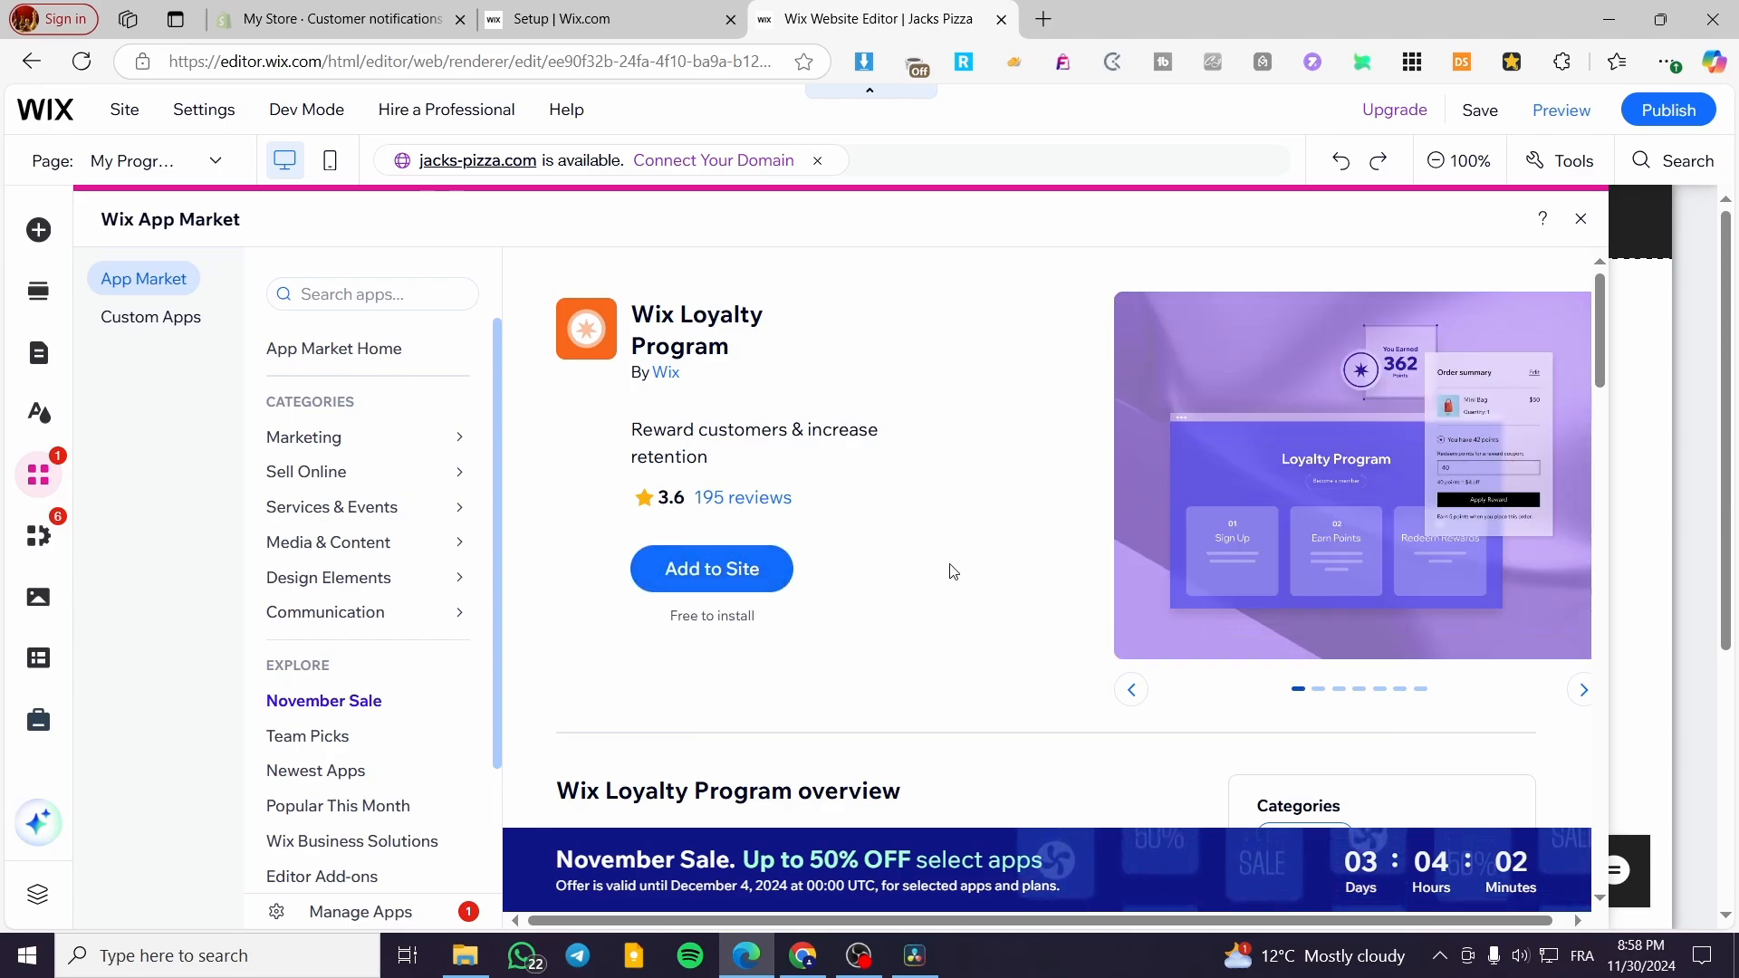
click(699, 565)
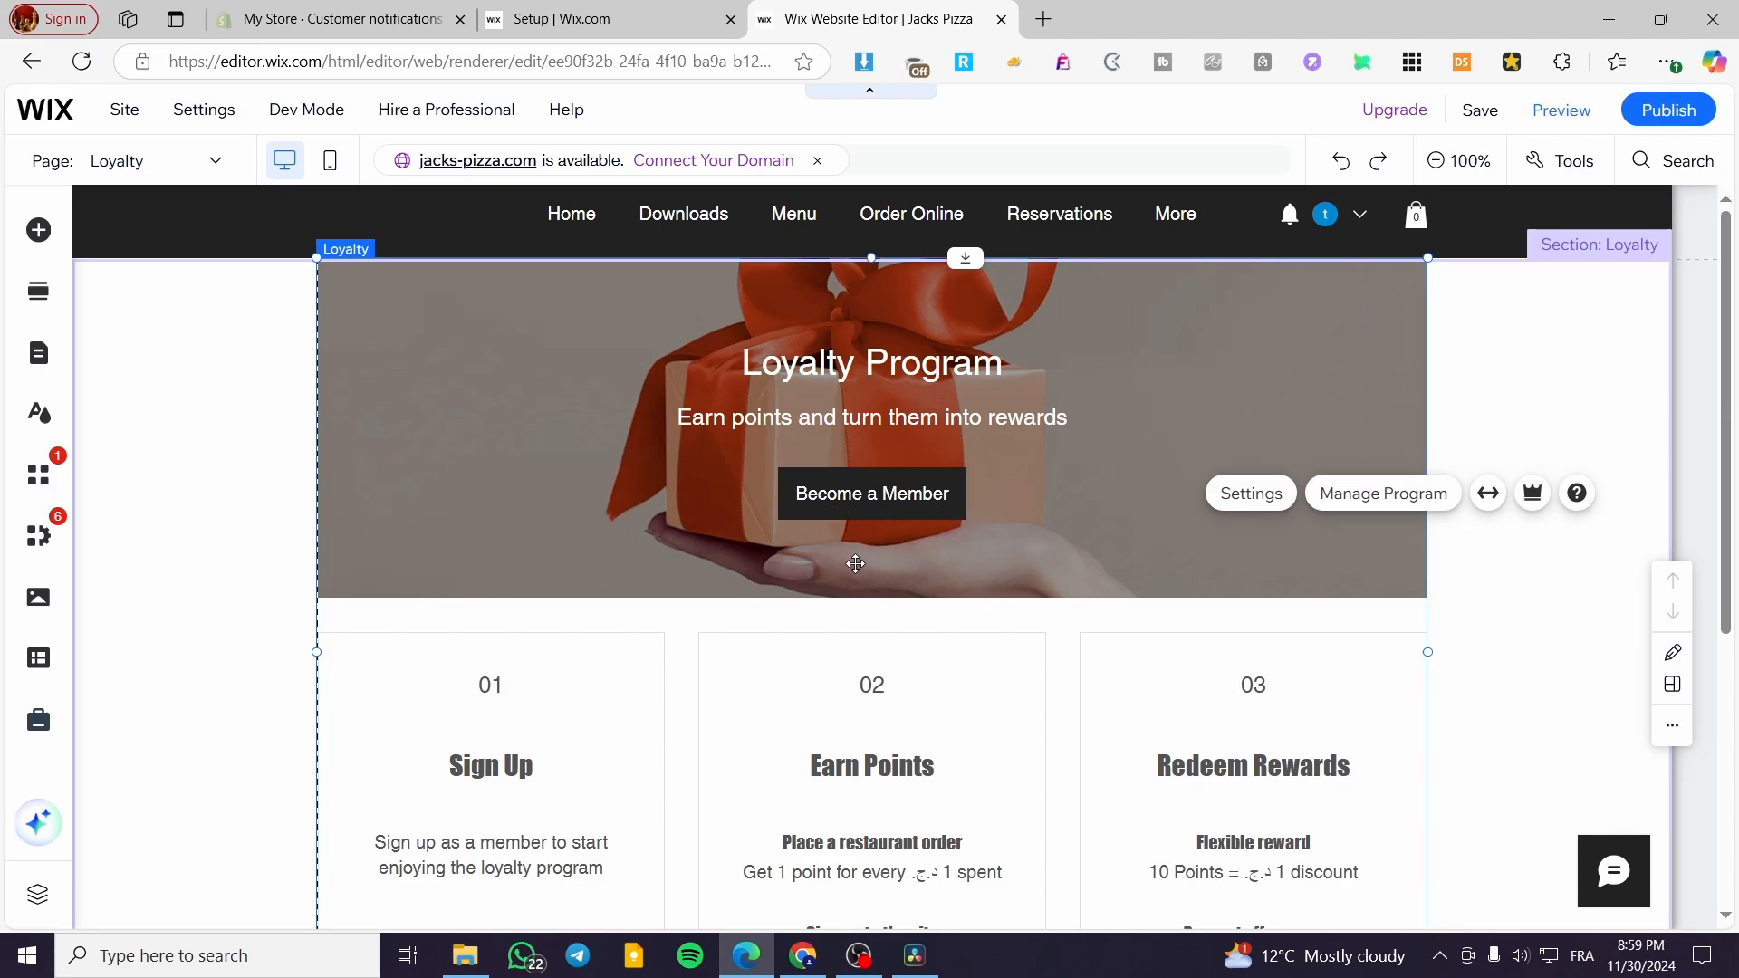
- Review the Loyalty page, publish the site and open its live version, dismissing the publish and mobile-editing dialogs
scroll(851, 525, down, 3)
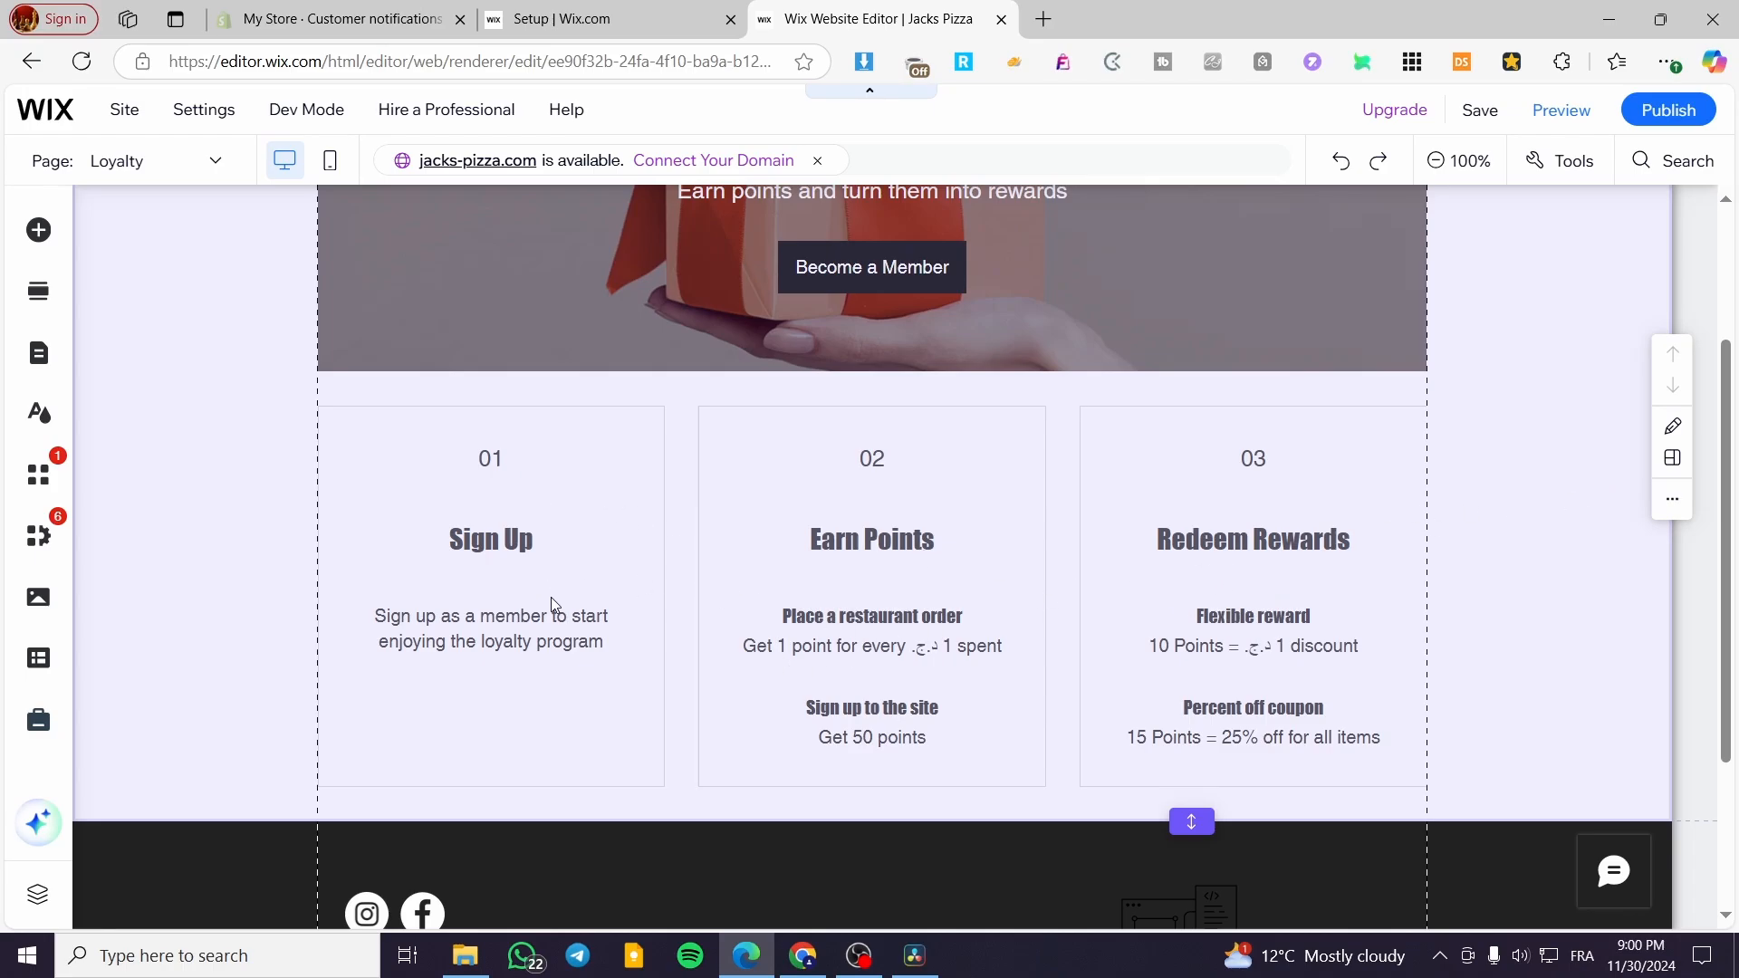
scroll(551, 599, down, 1)
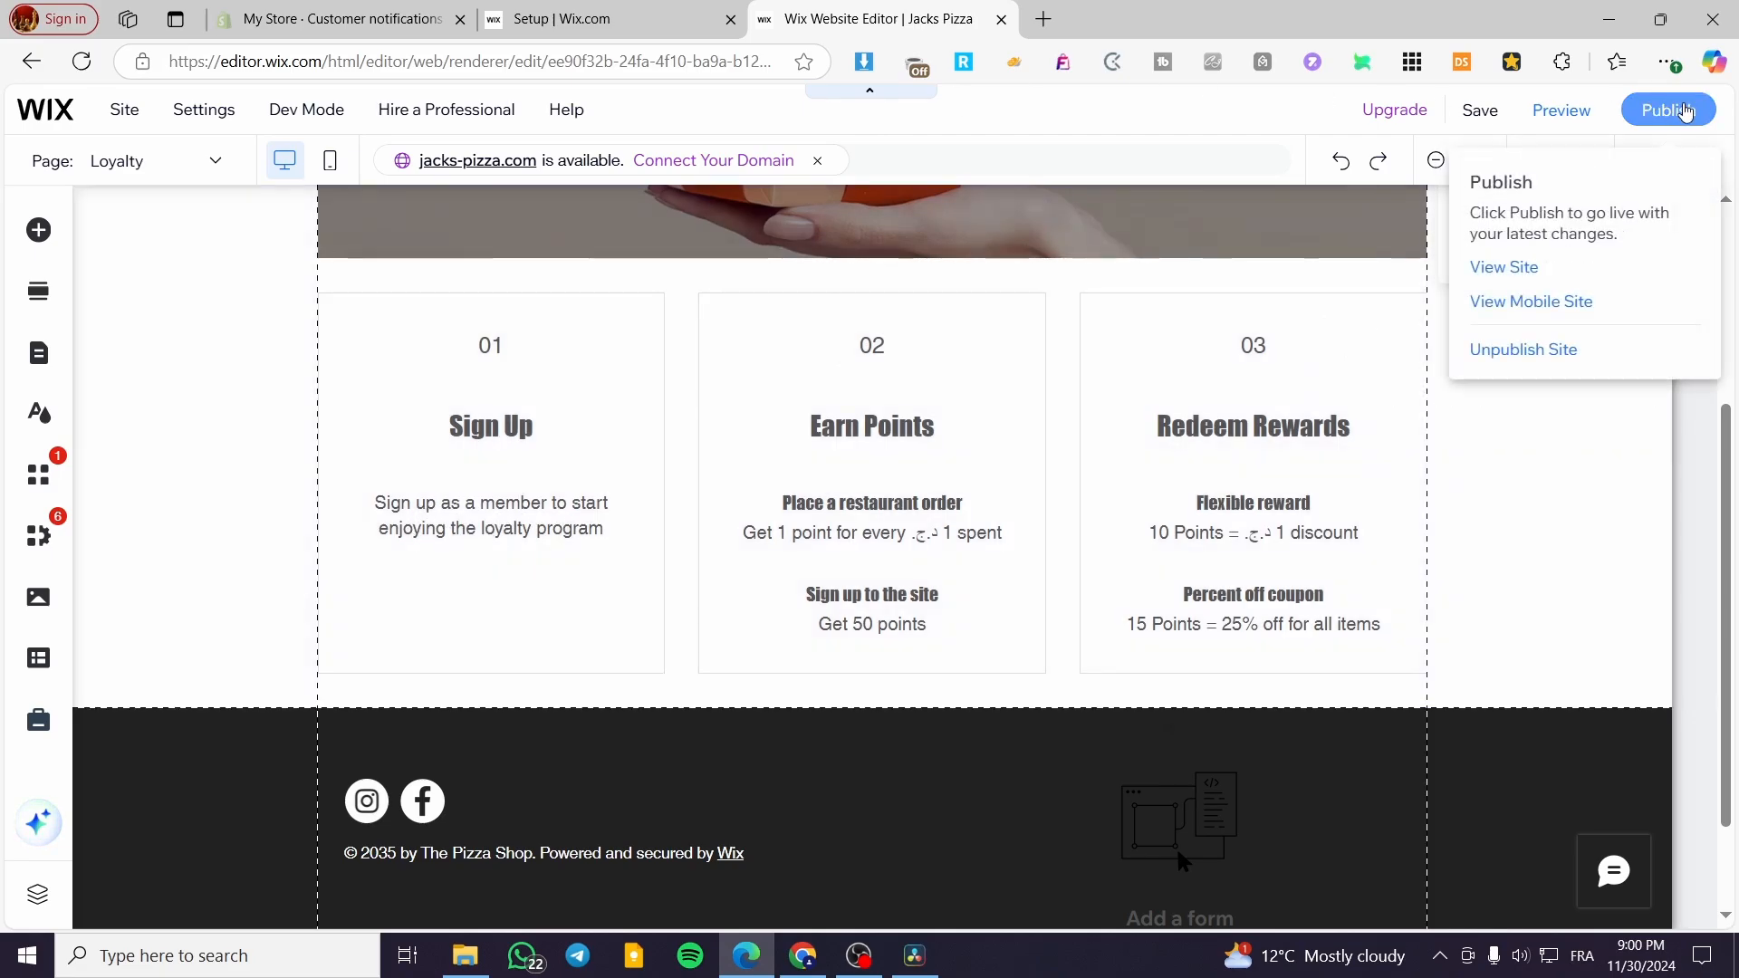
click(1687, 117)
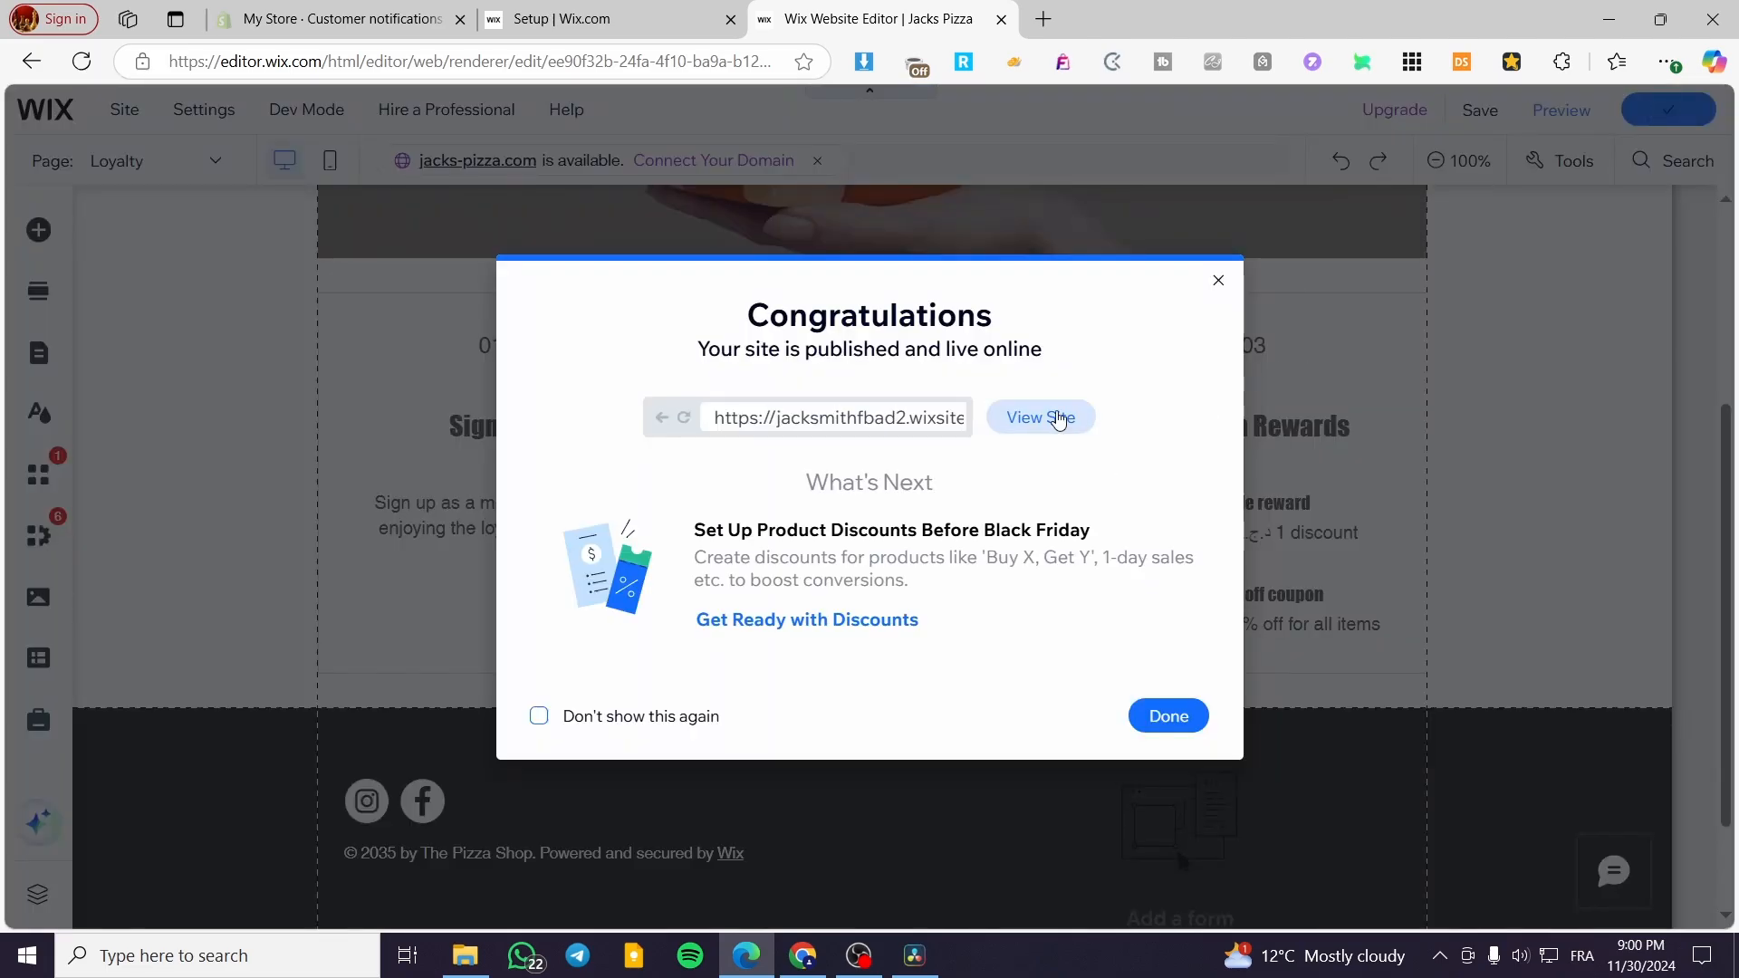
click(1043, 416)
click(932, 28)
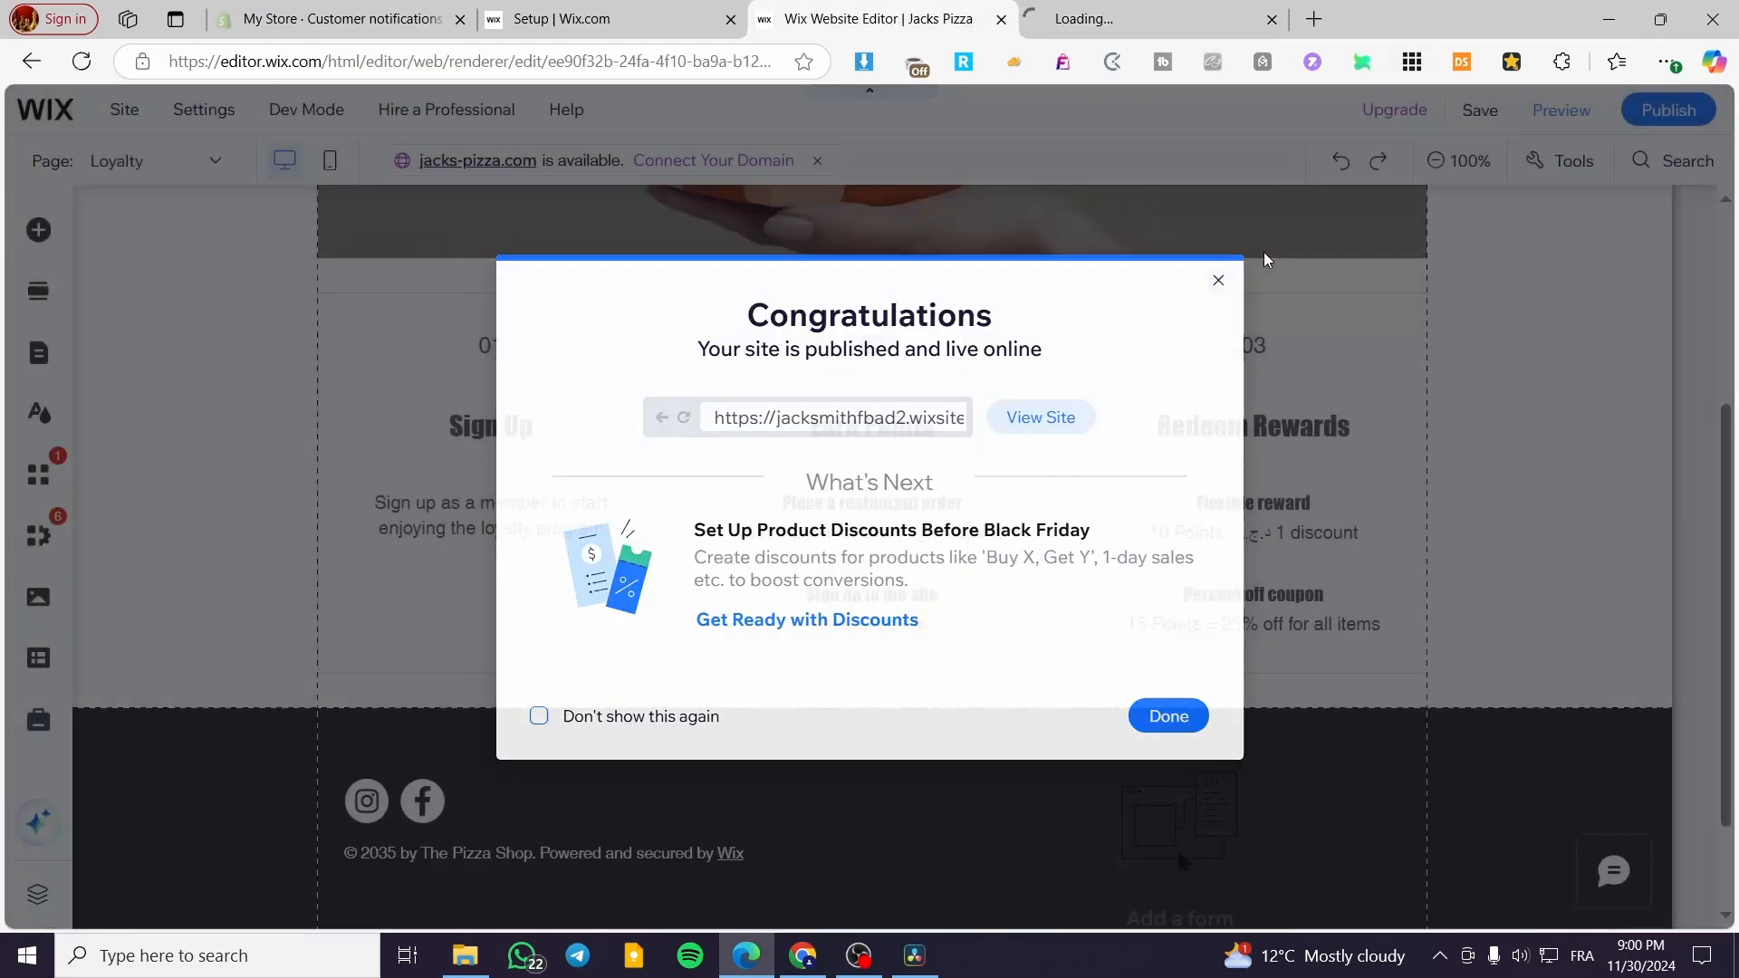
click(1218, 280)
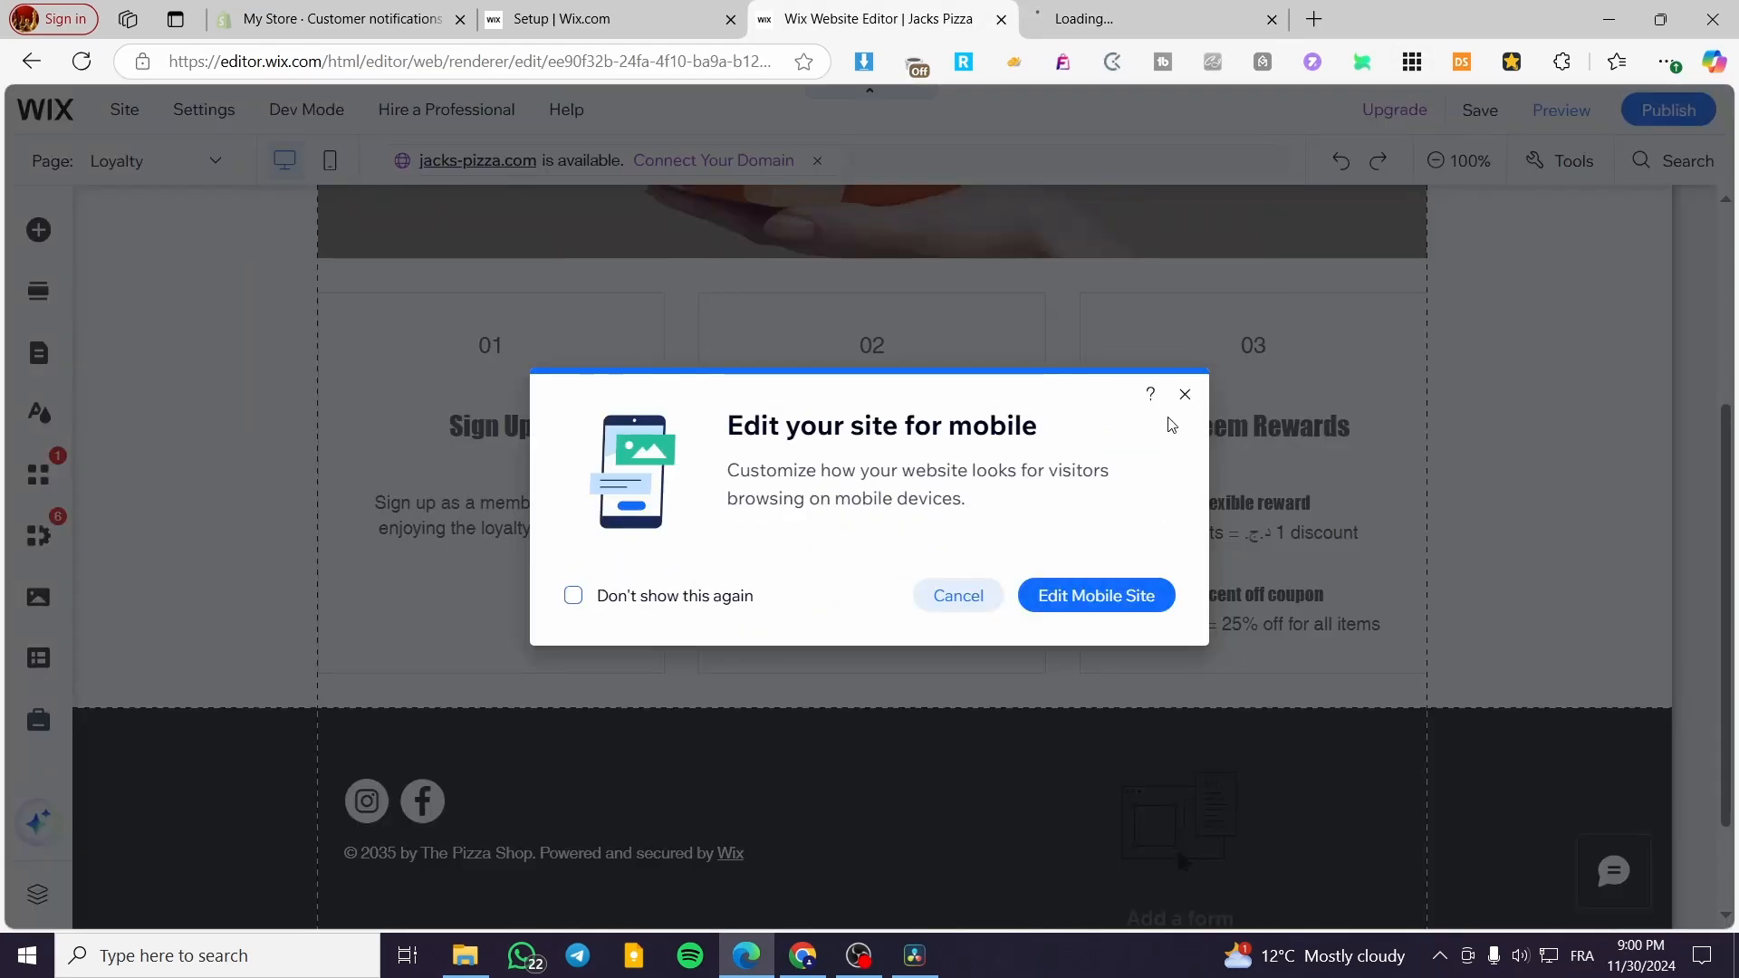
click(1169, 391)
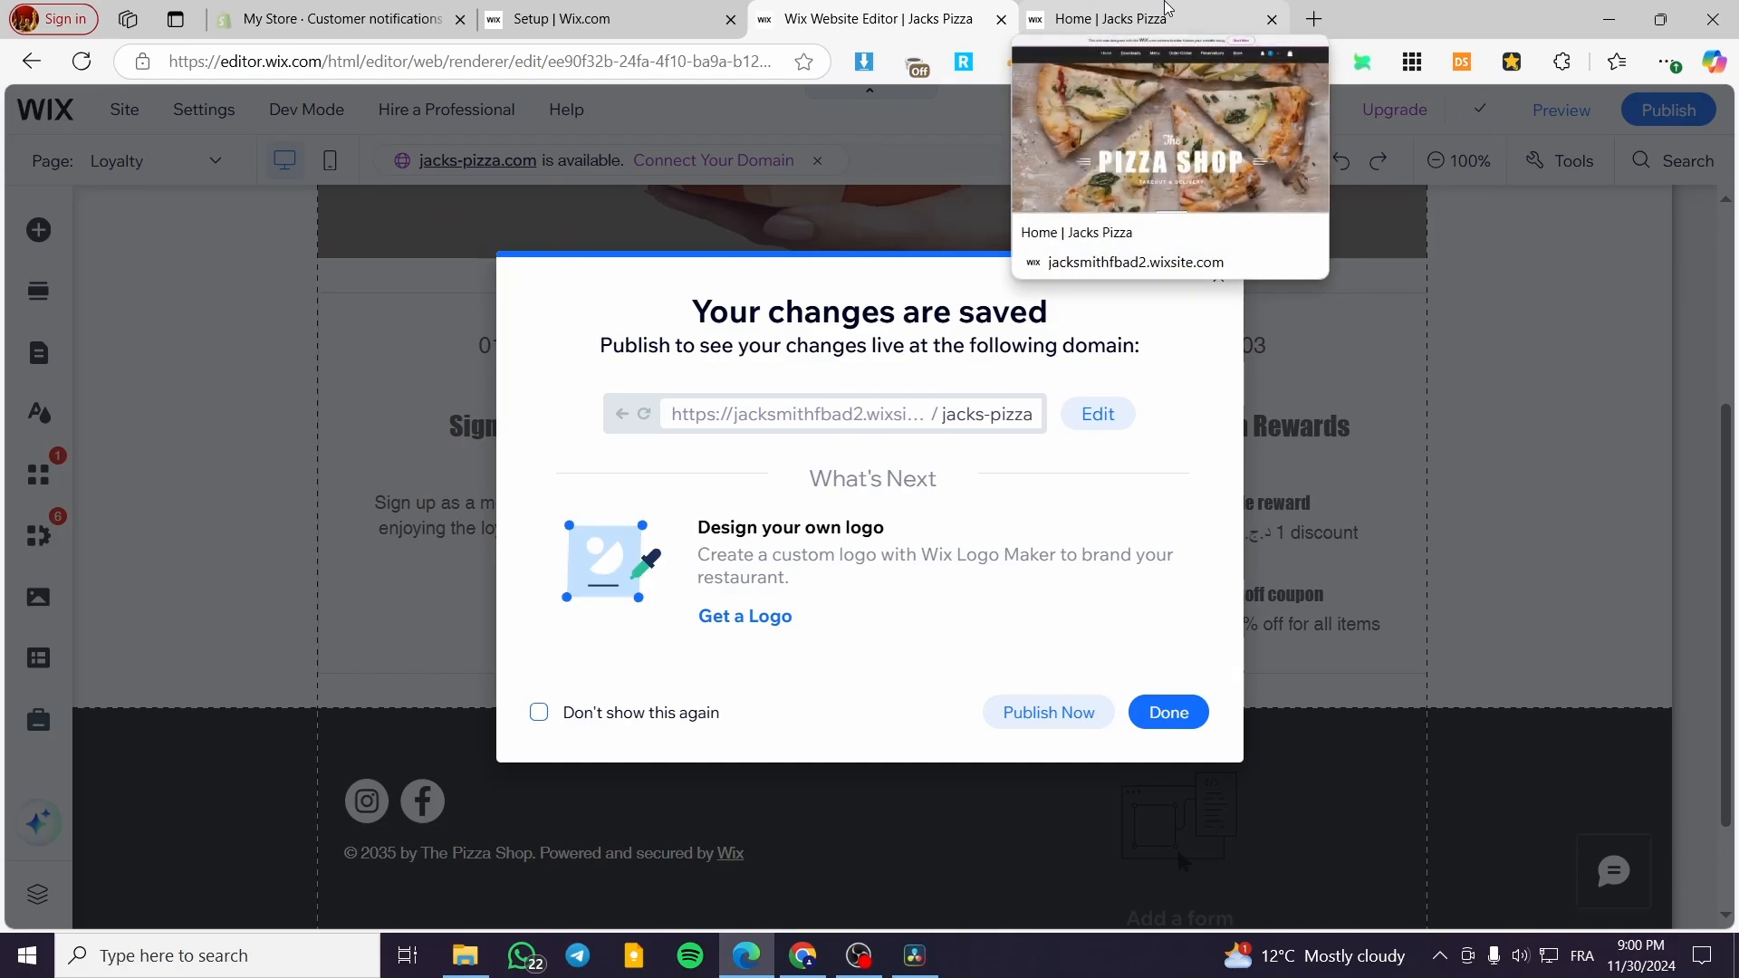
- Check the live site's navigation for the Loyalty page, return to the editor and dismiss the saved-changes dialog
click(1165, 11)
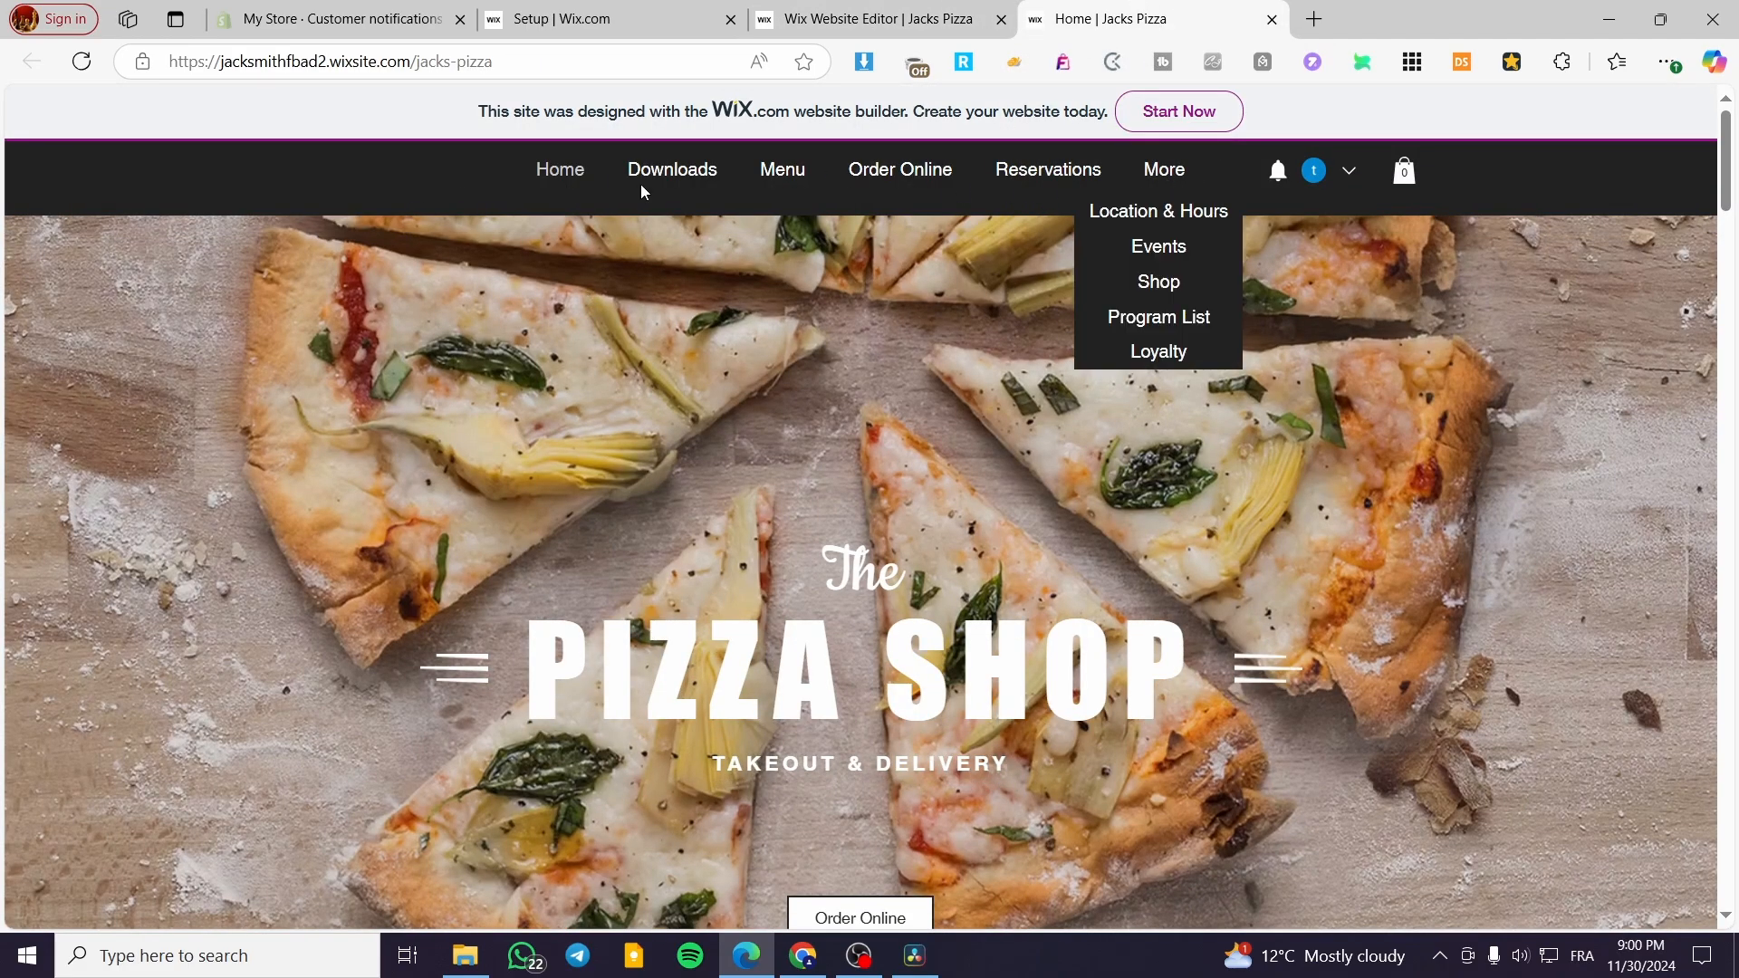
click(874, 18)
click(1217, 277)
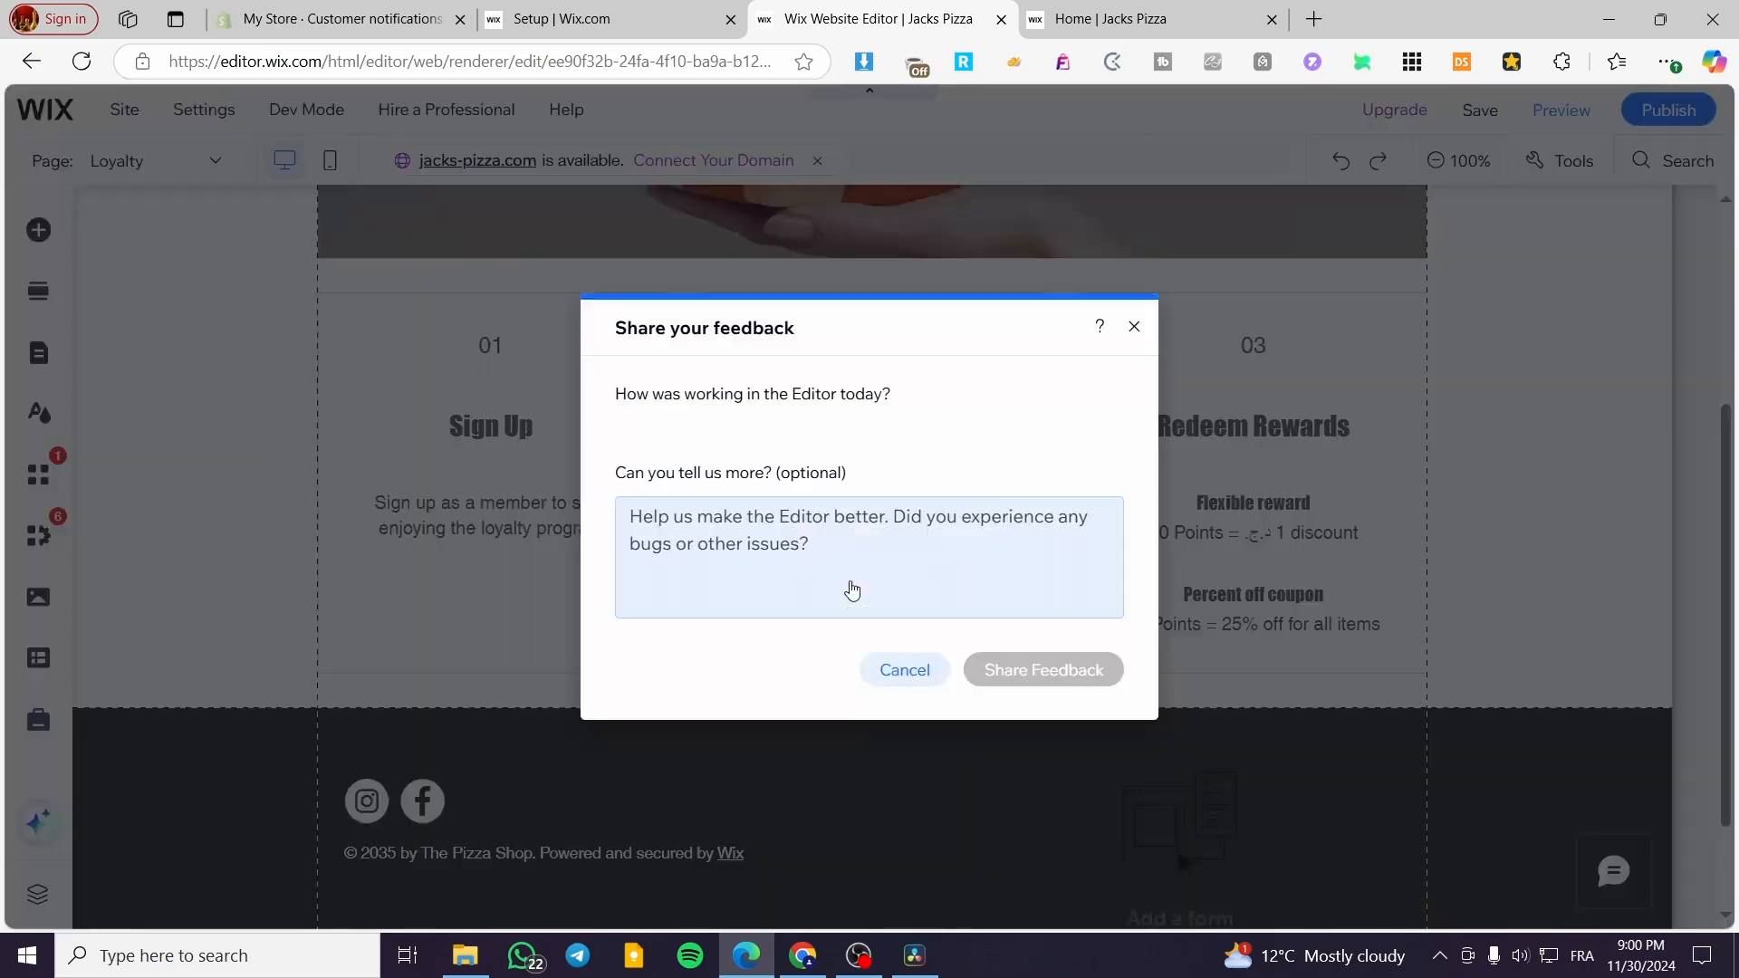
- Dismiss the feedback form and return to the start of the Loyalty page in the editor
click(1134, 330)
scroll(857, 542, up, 3)
scroll(856, 541, up, 1)
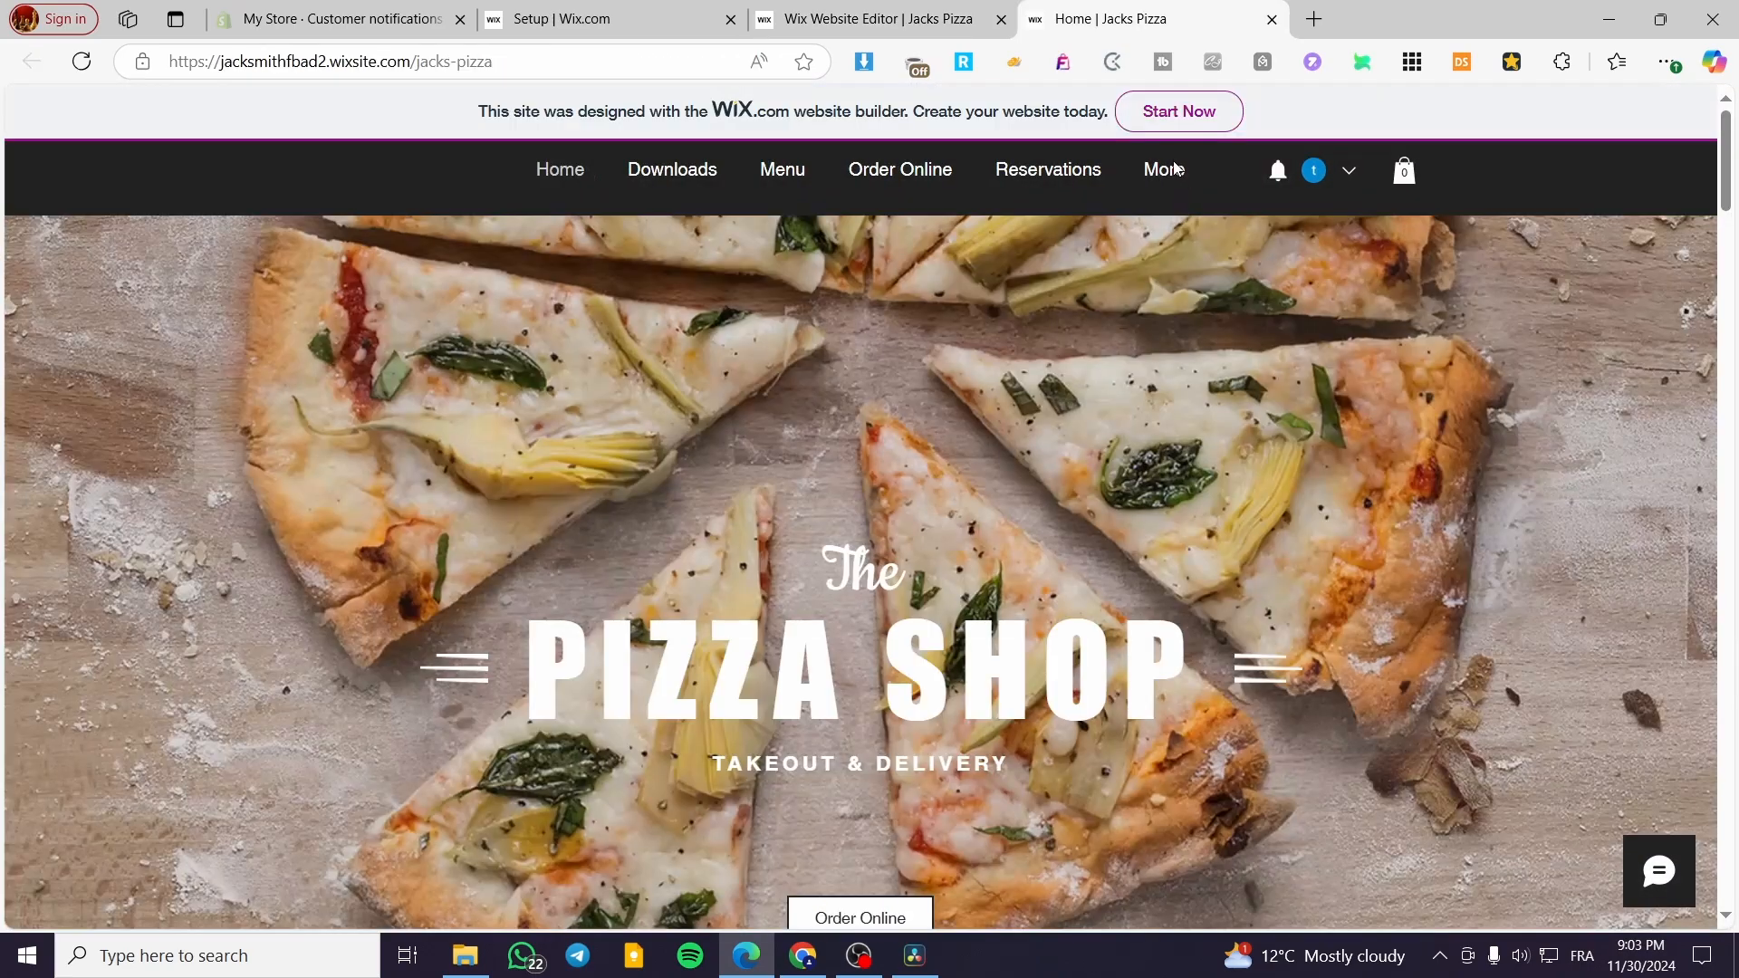
- Open the Loyalty page on the live site, reload it and close the live site
mouse_move(1175, 182)
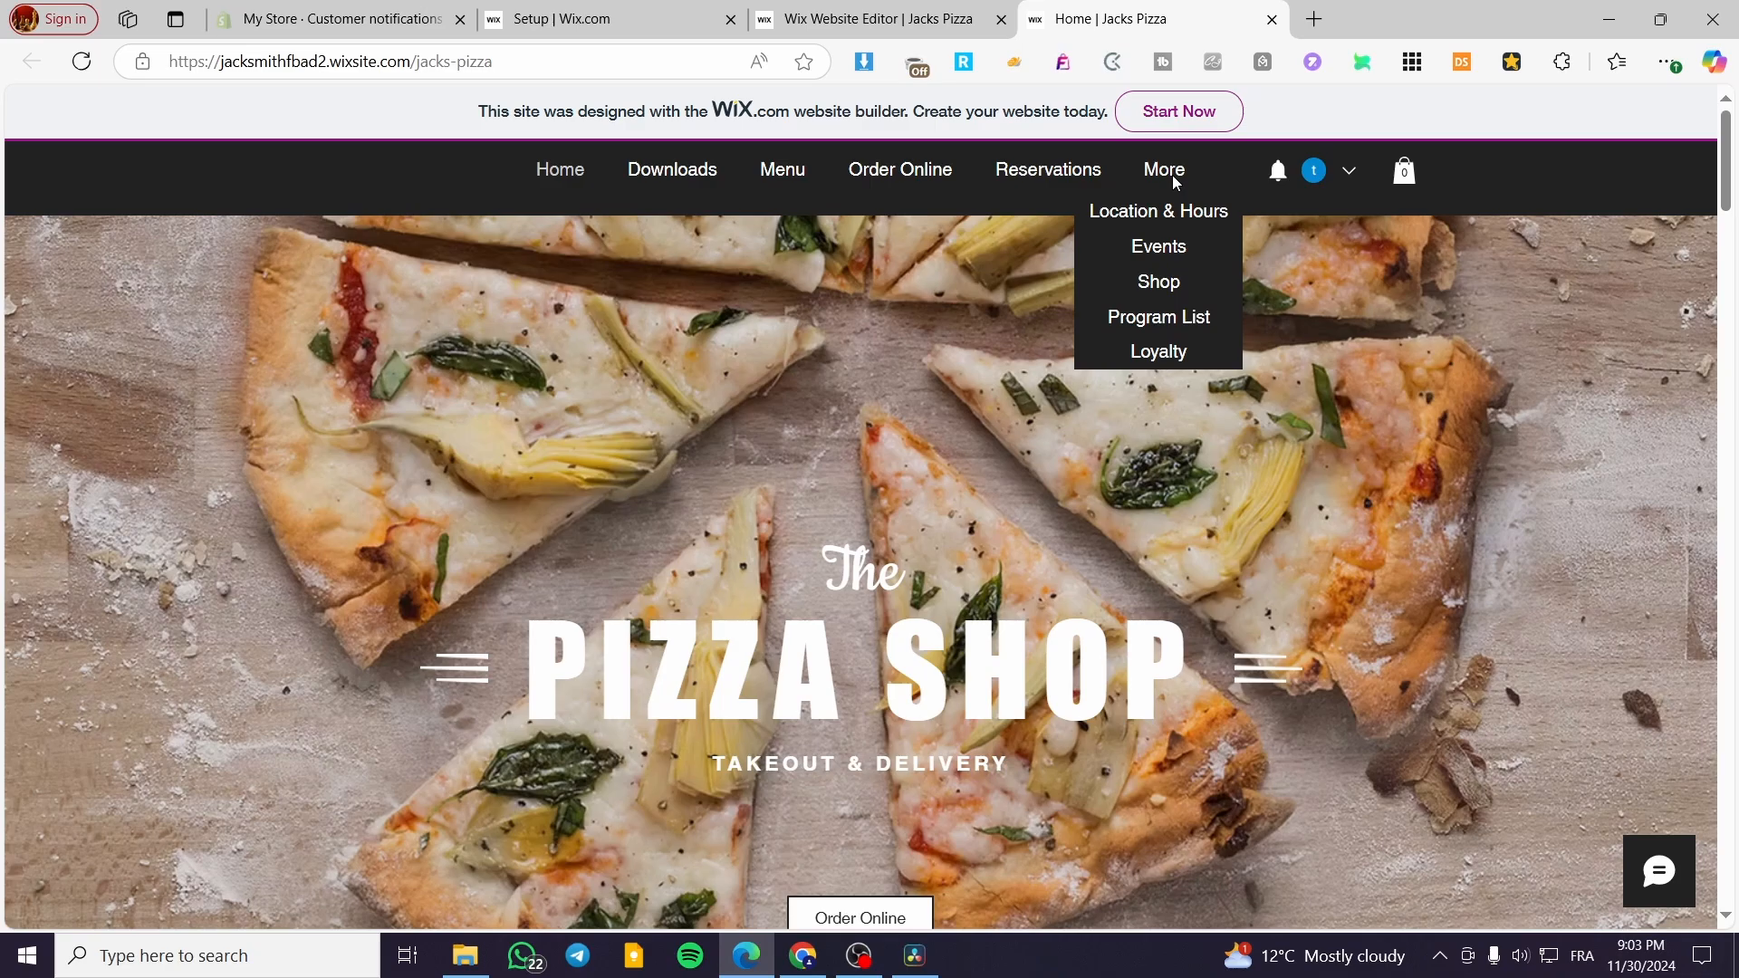
click(1165, 352)
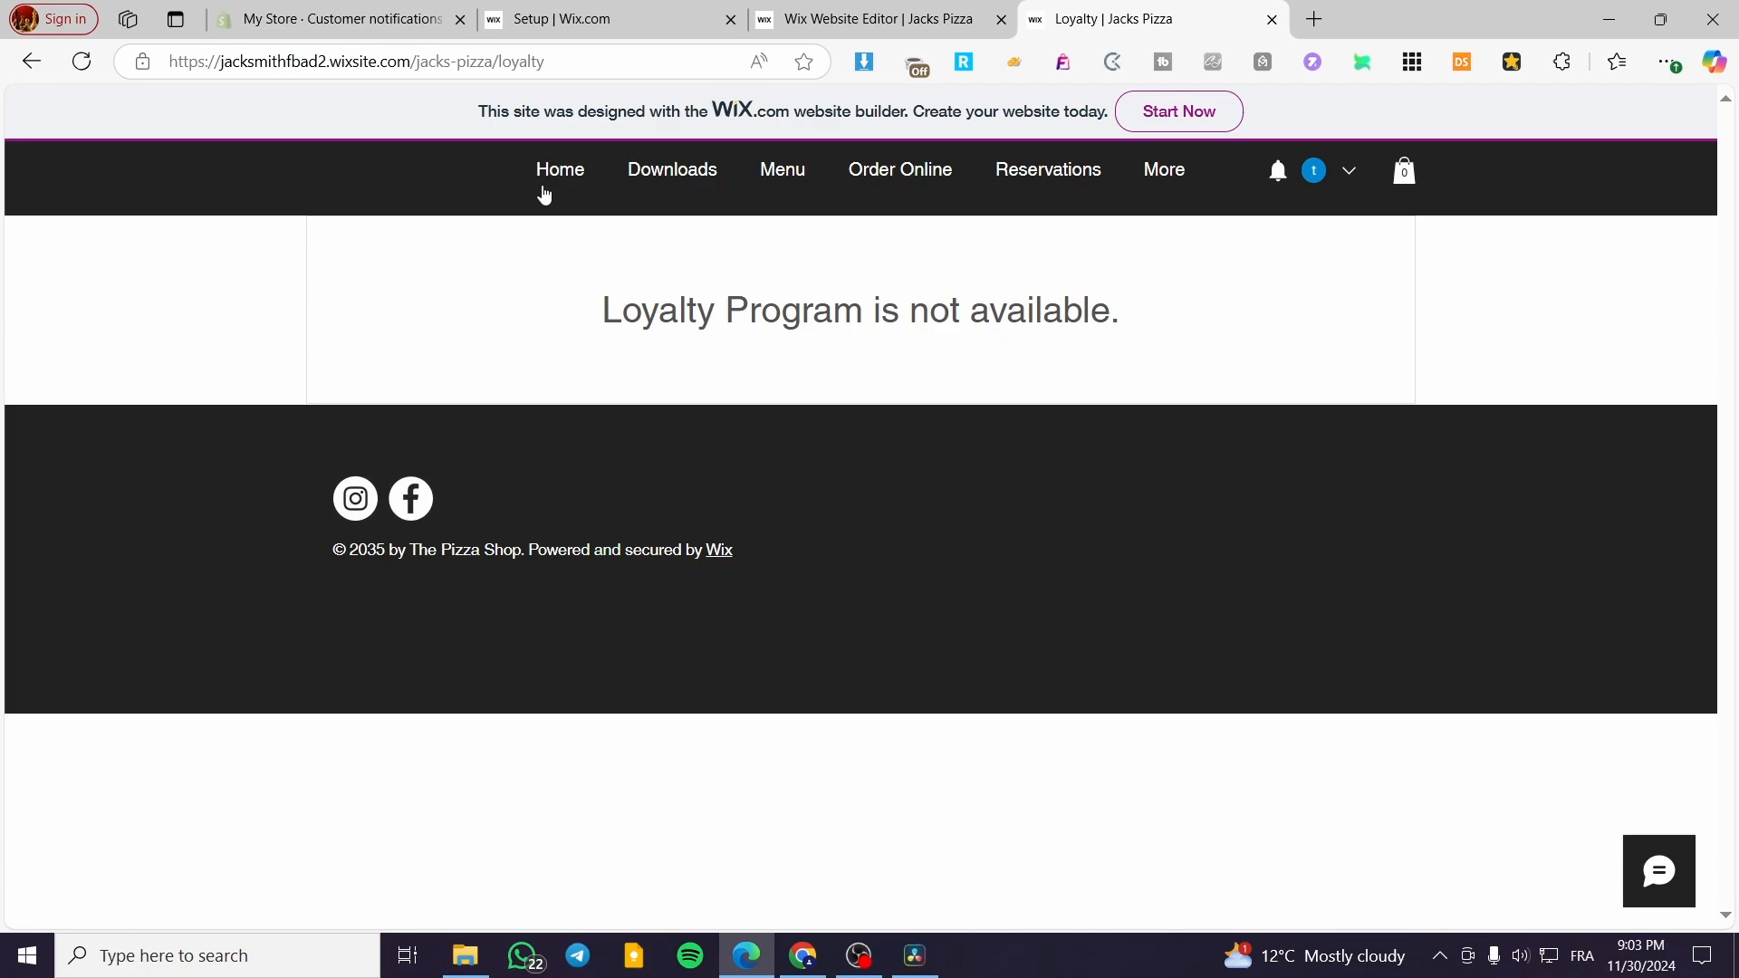
click(82, 61)
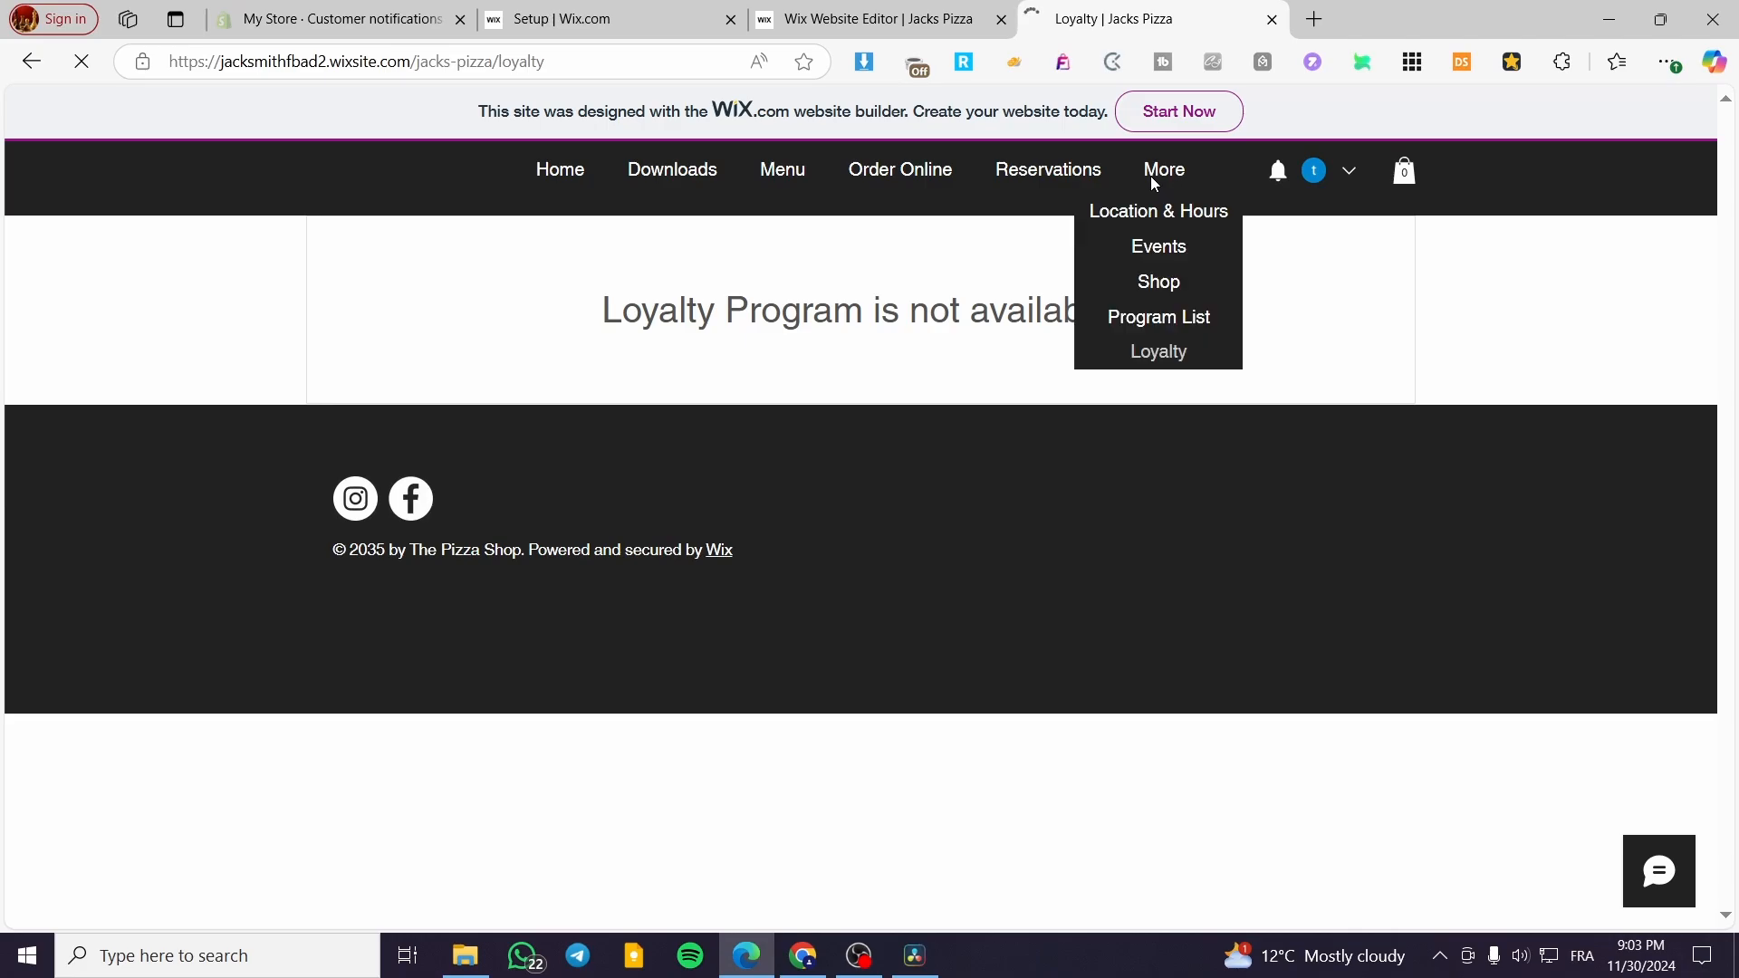
click(1272, 19)
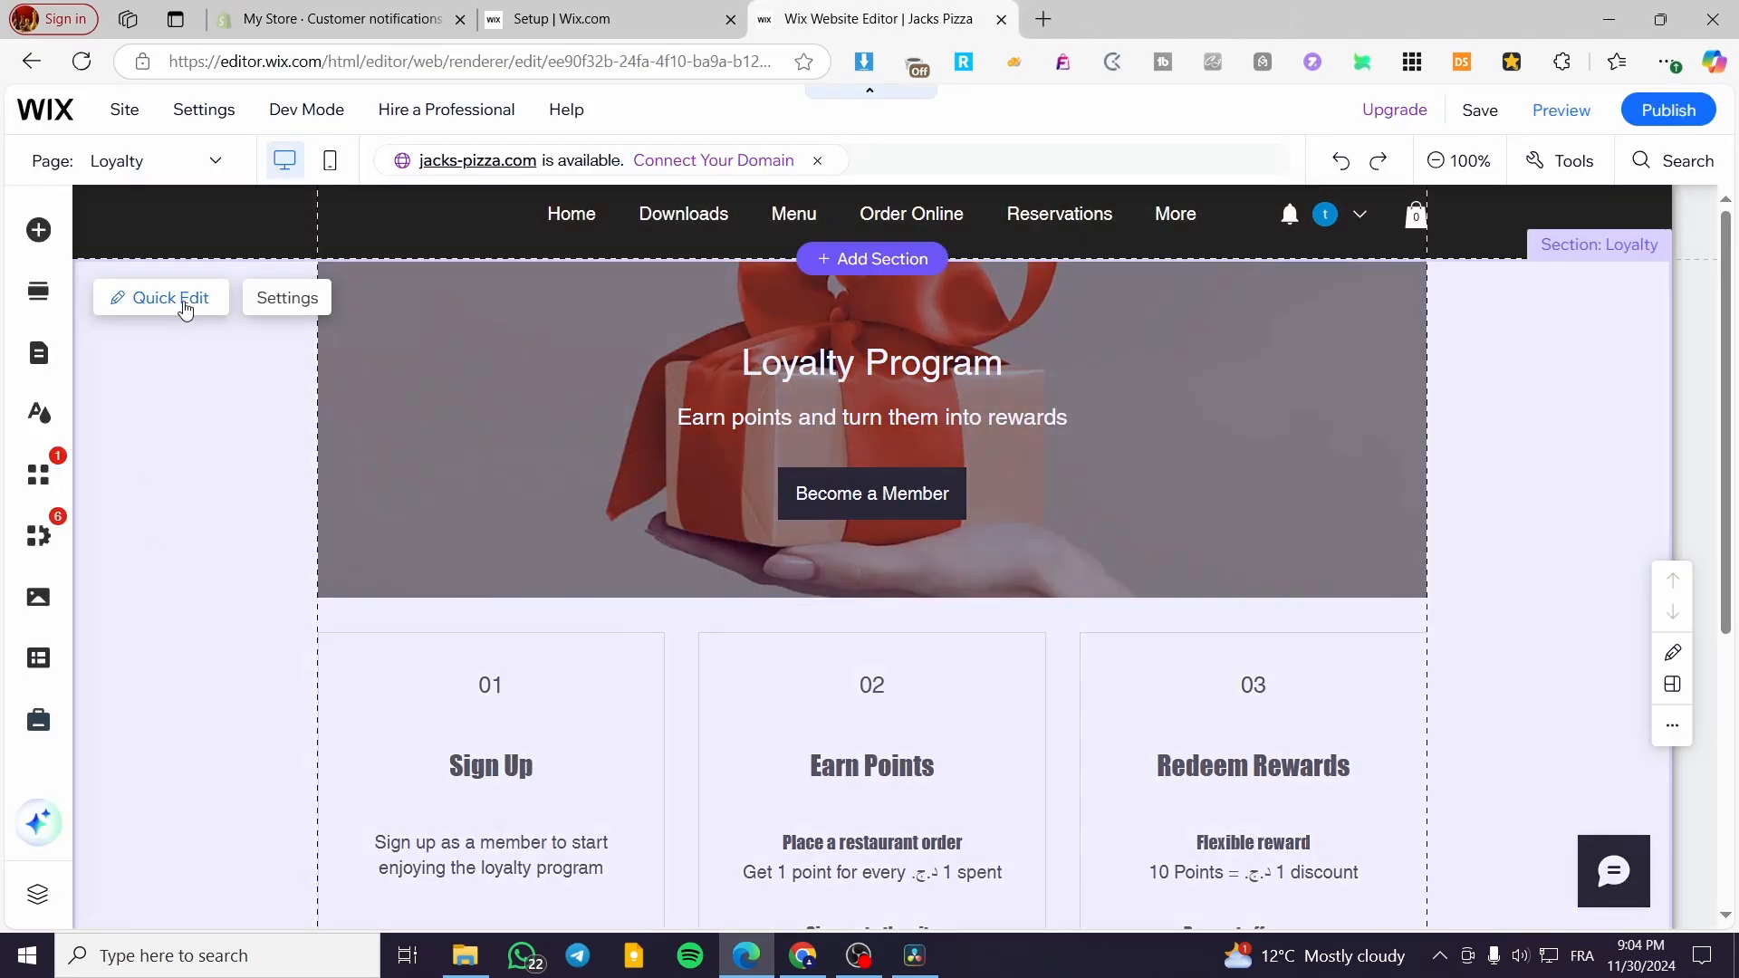
- Start the loyalty program from the Loyalty section's program management, keeping the program name Loyalty and points name Points, and continue to setup
click(286, 307)
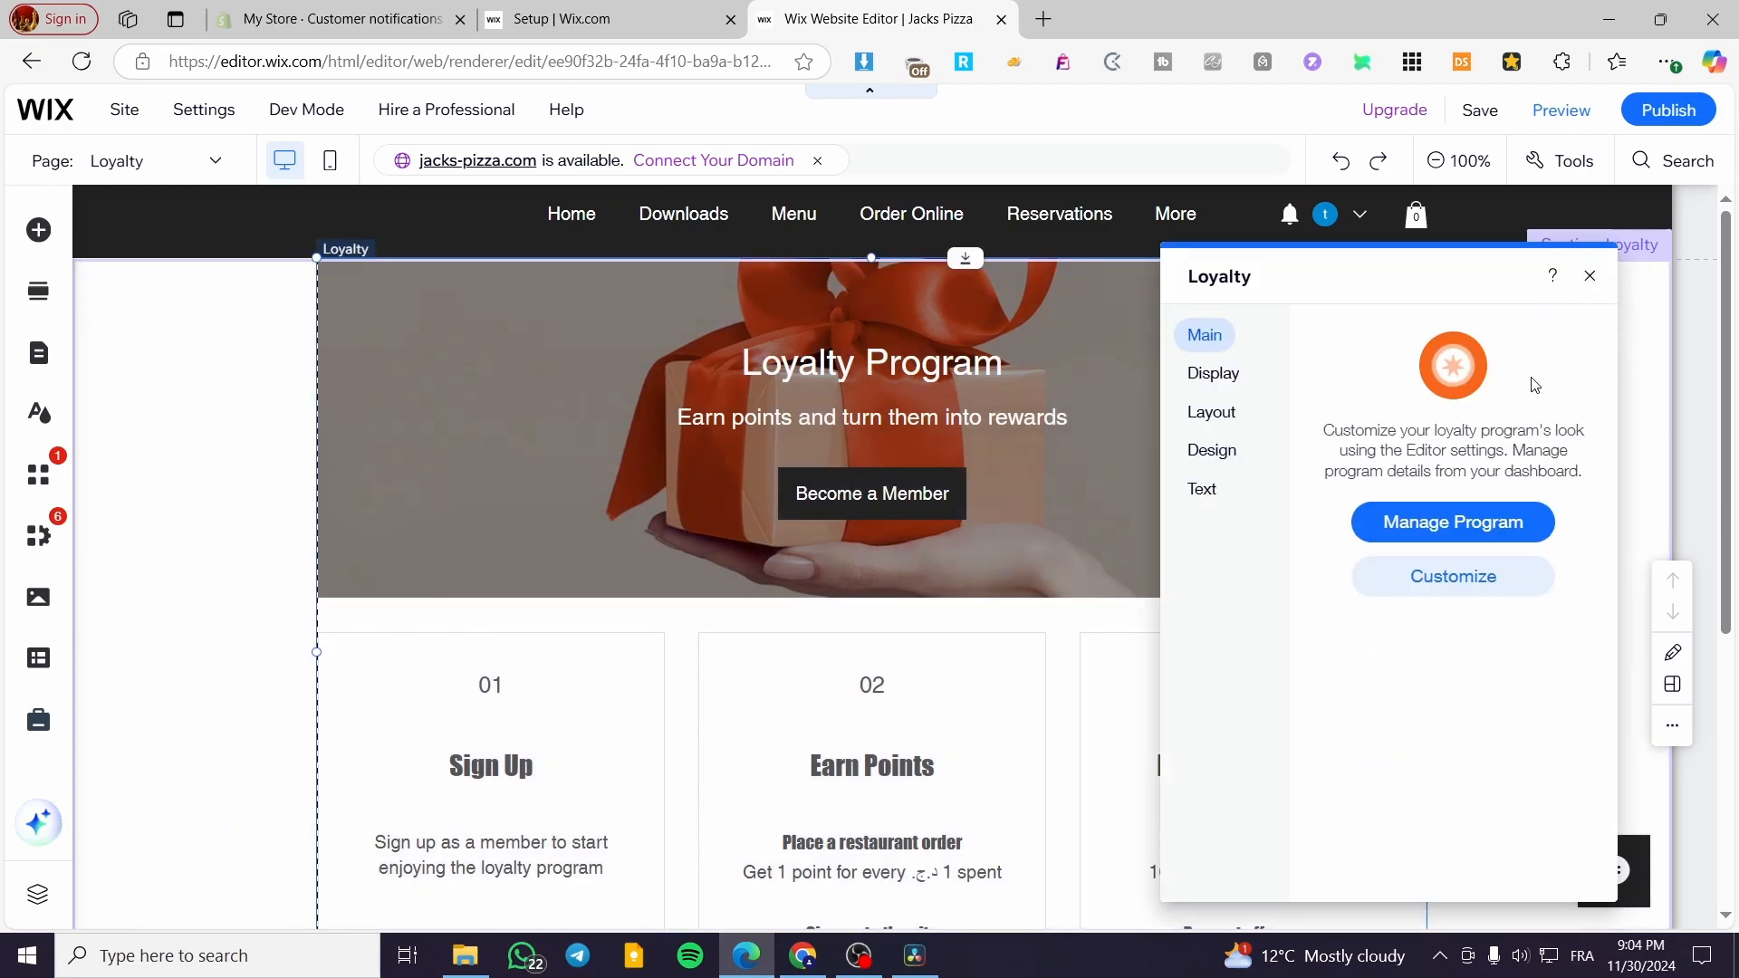
click(1520, 541)
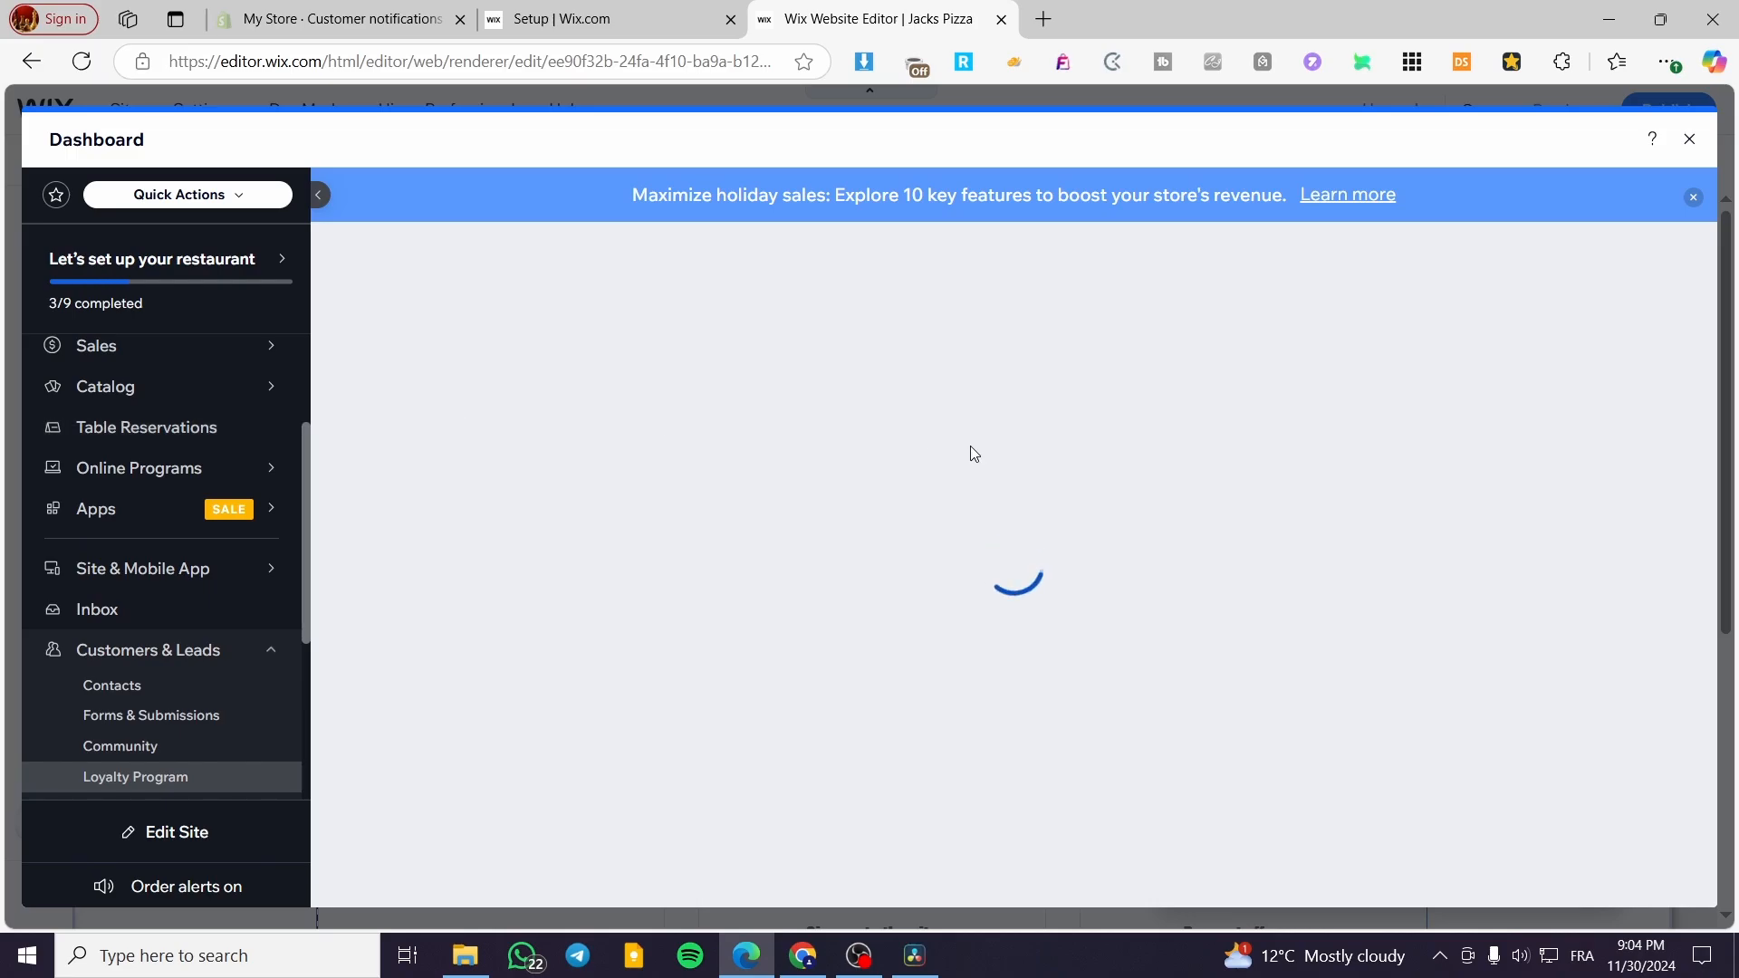
click(1693, 197)
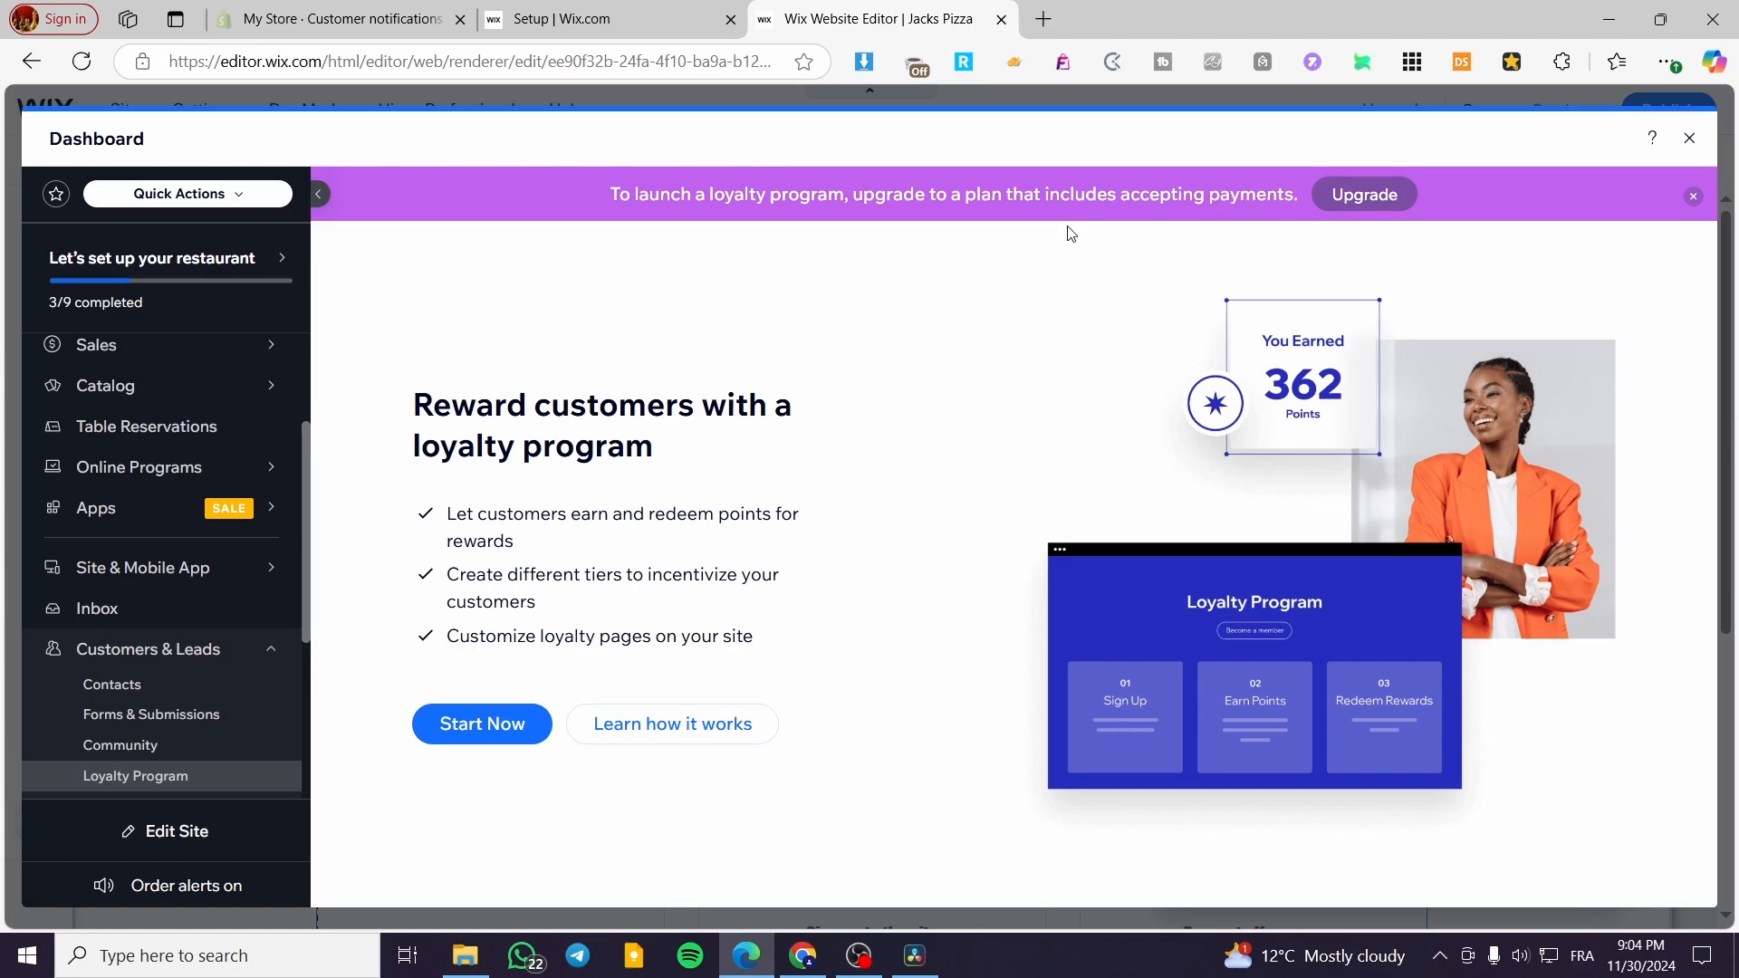
click(478, 738)
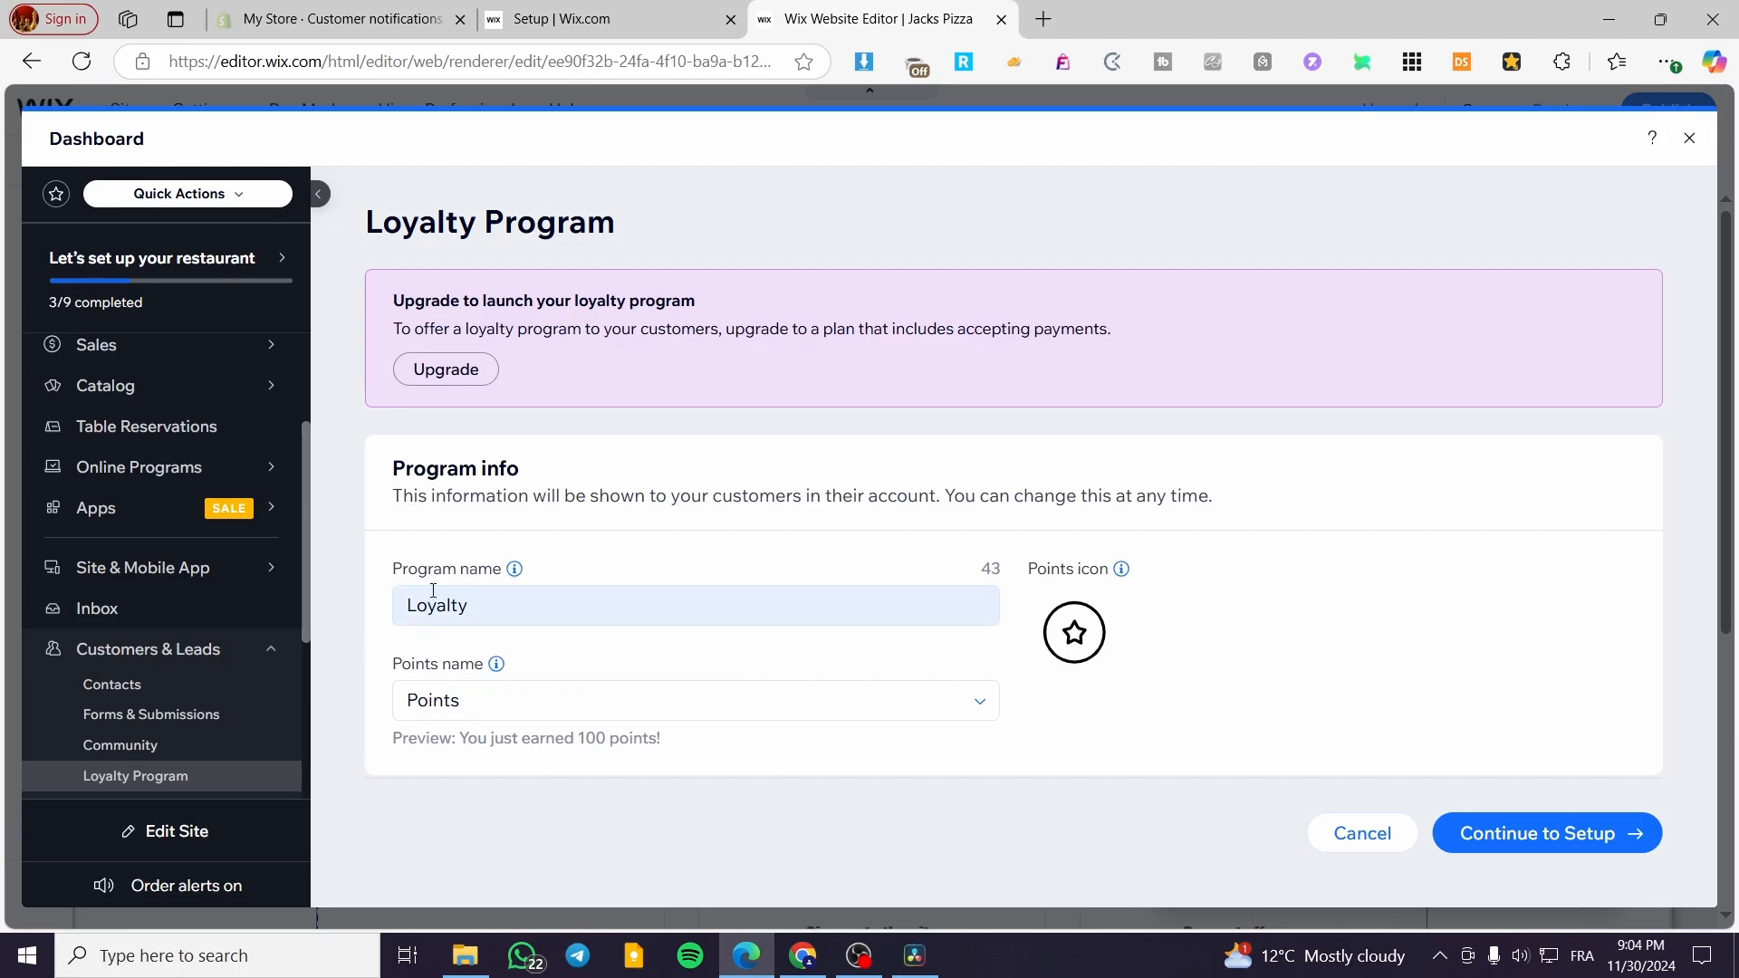
click(1549, 833)
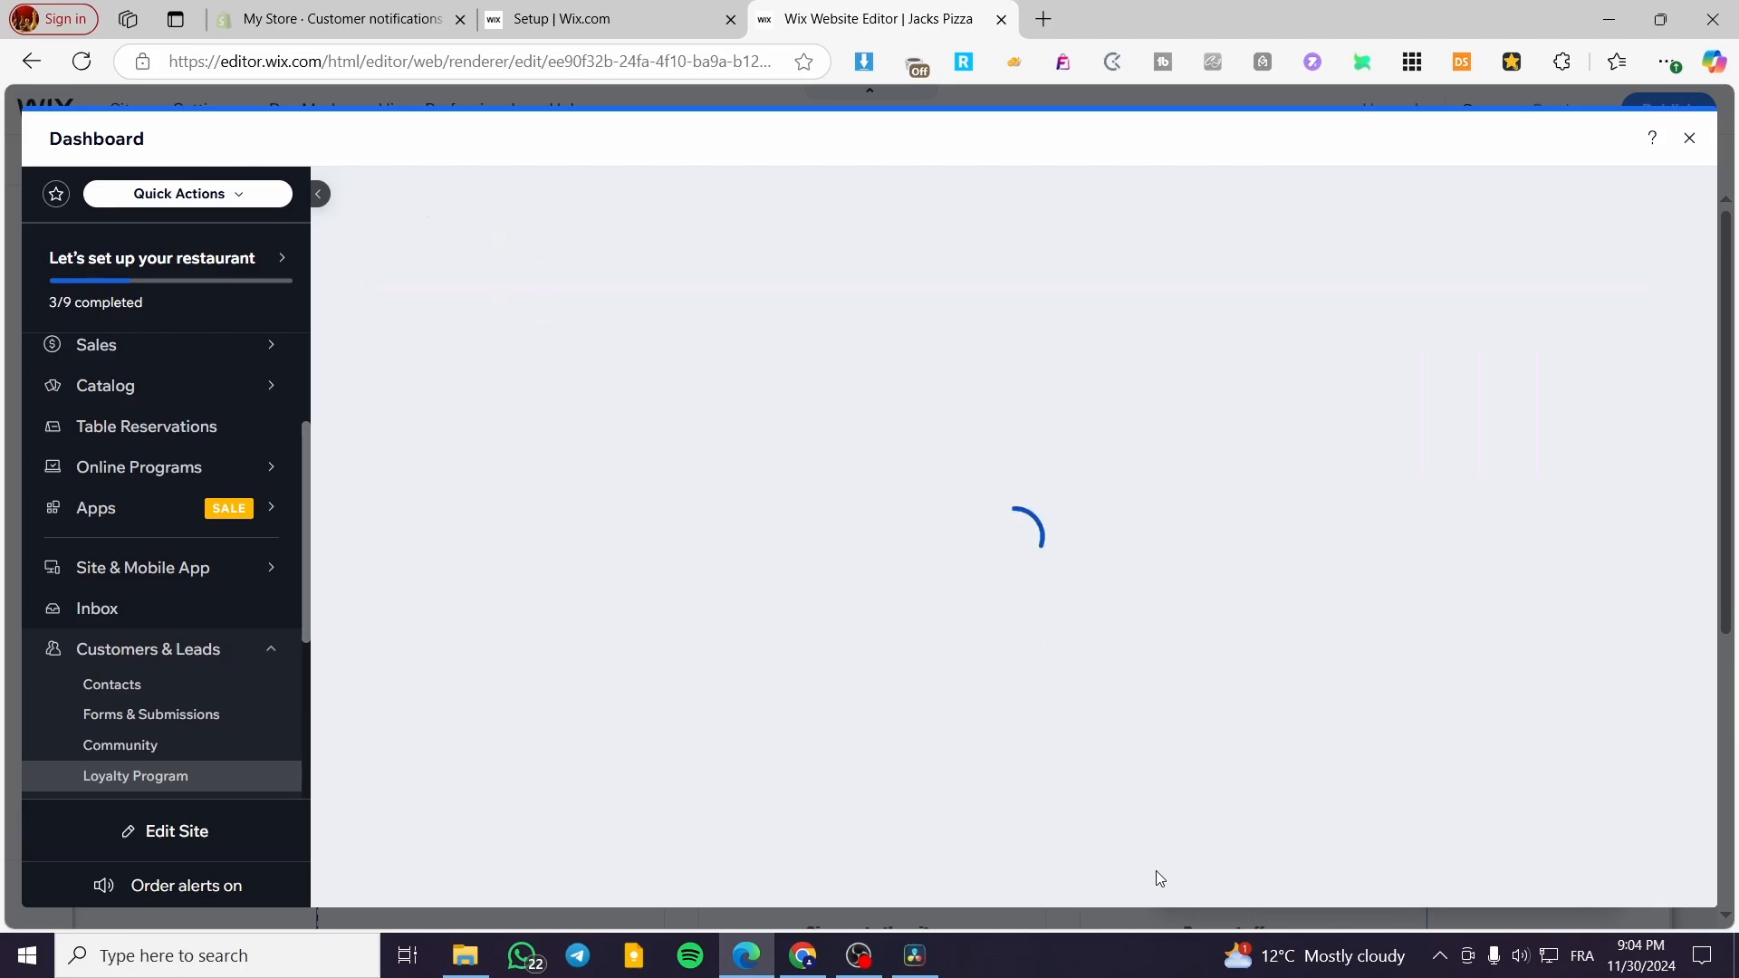
- Review the ways customers earn points, open the "Sign up to the site" automation and close it without saving
scroll(770, 634, down, 8)
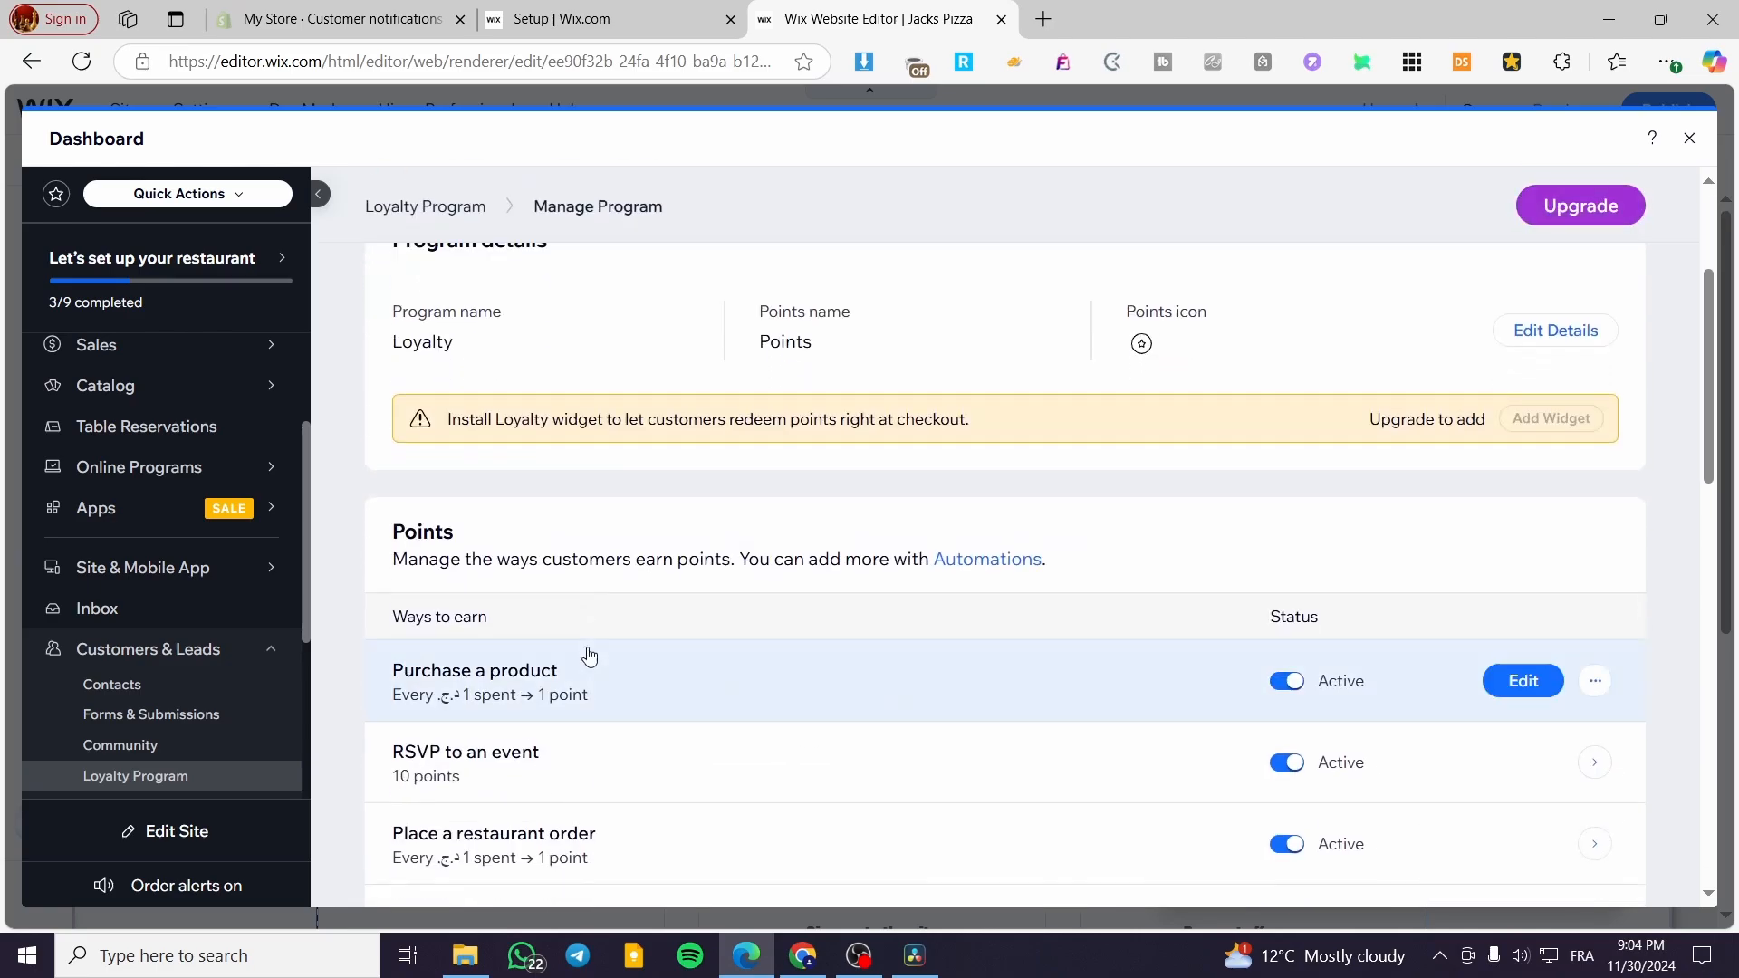
scroll(652, 616, up, 3)
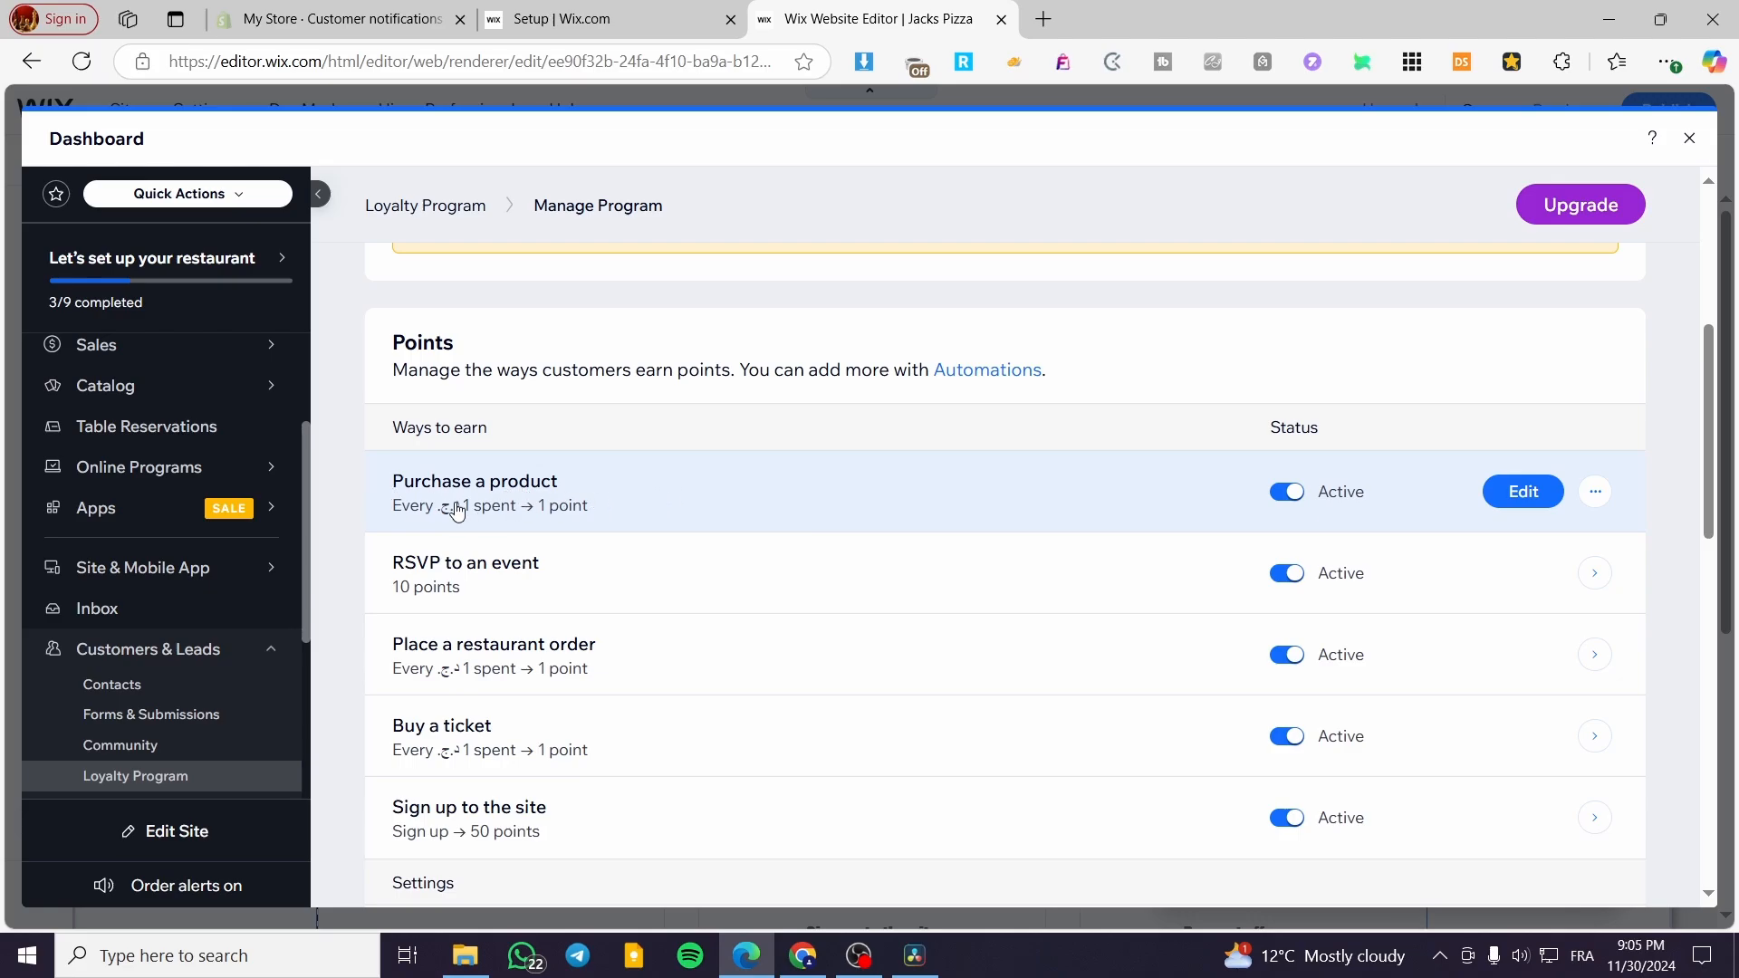
scroll(513, 572, down, 1)
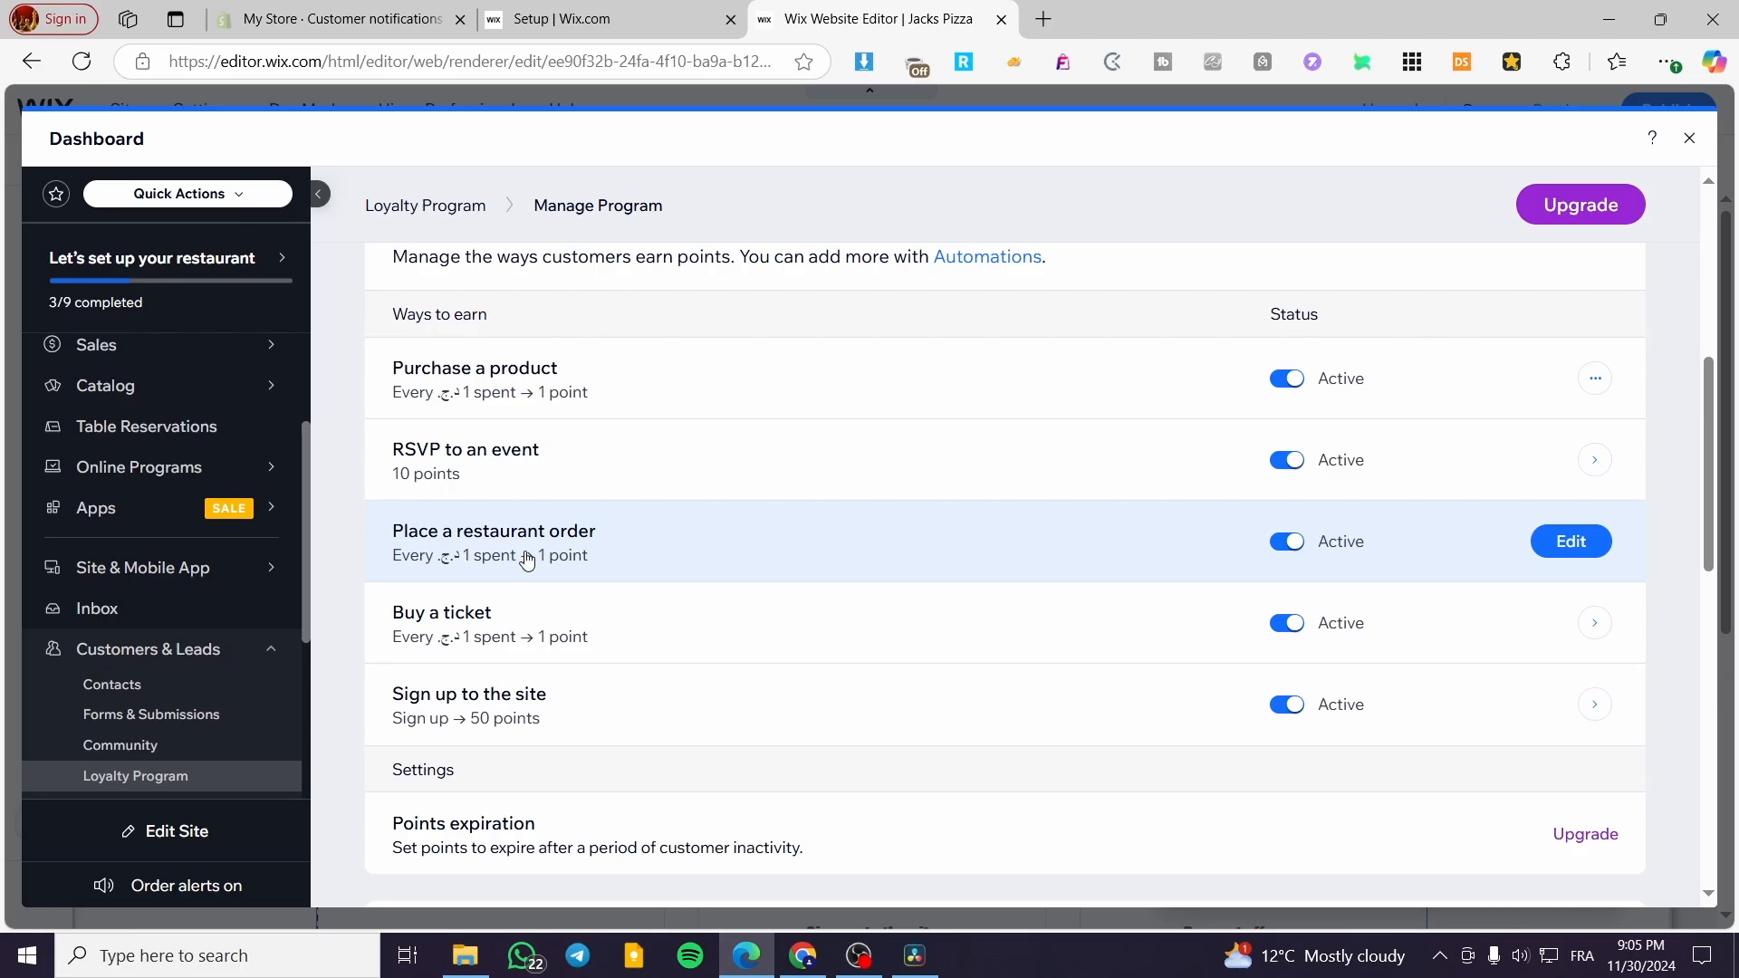
scroll(534, 575, down, 1)
click(1585, 590)
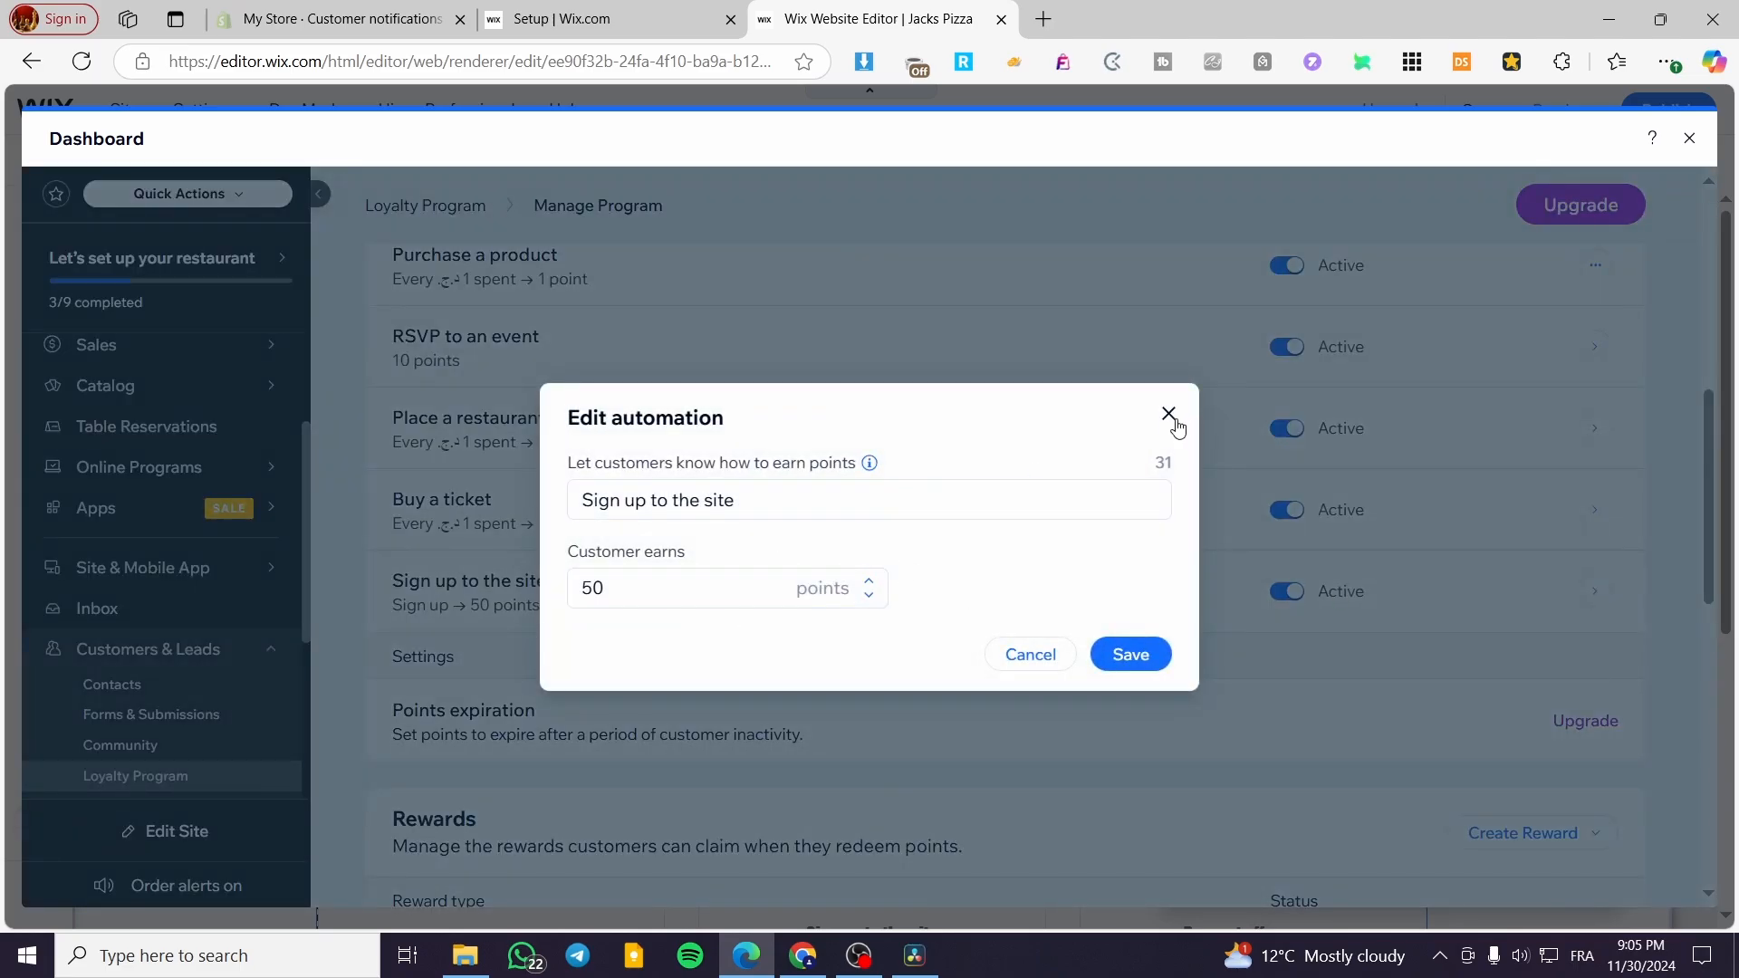
triple_click(954, 507)
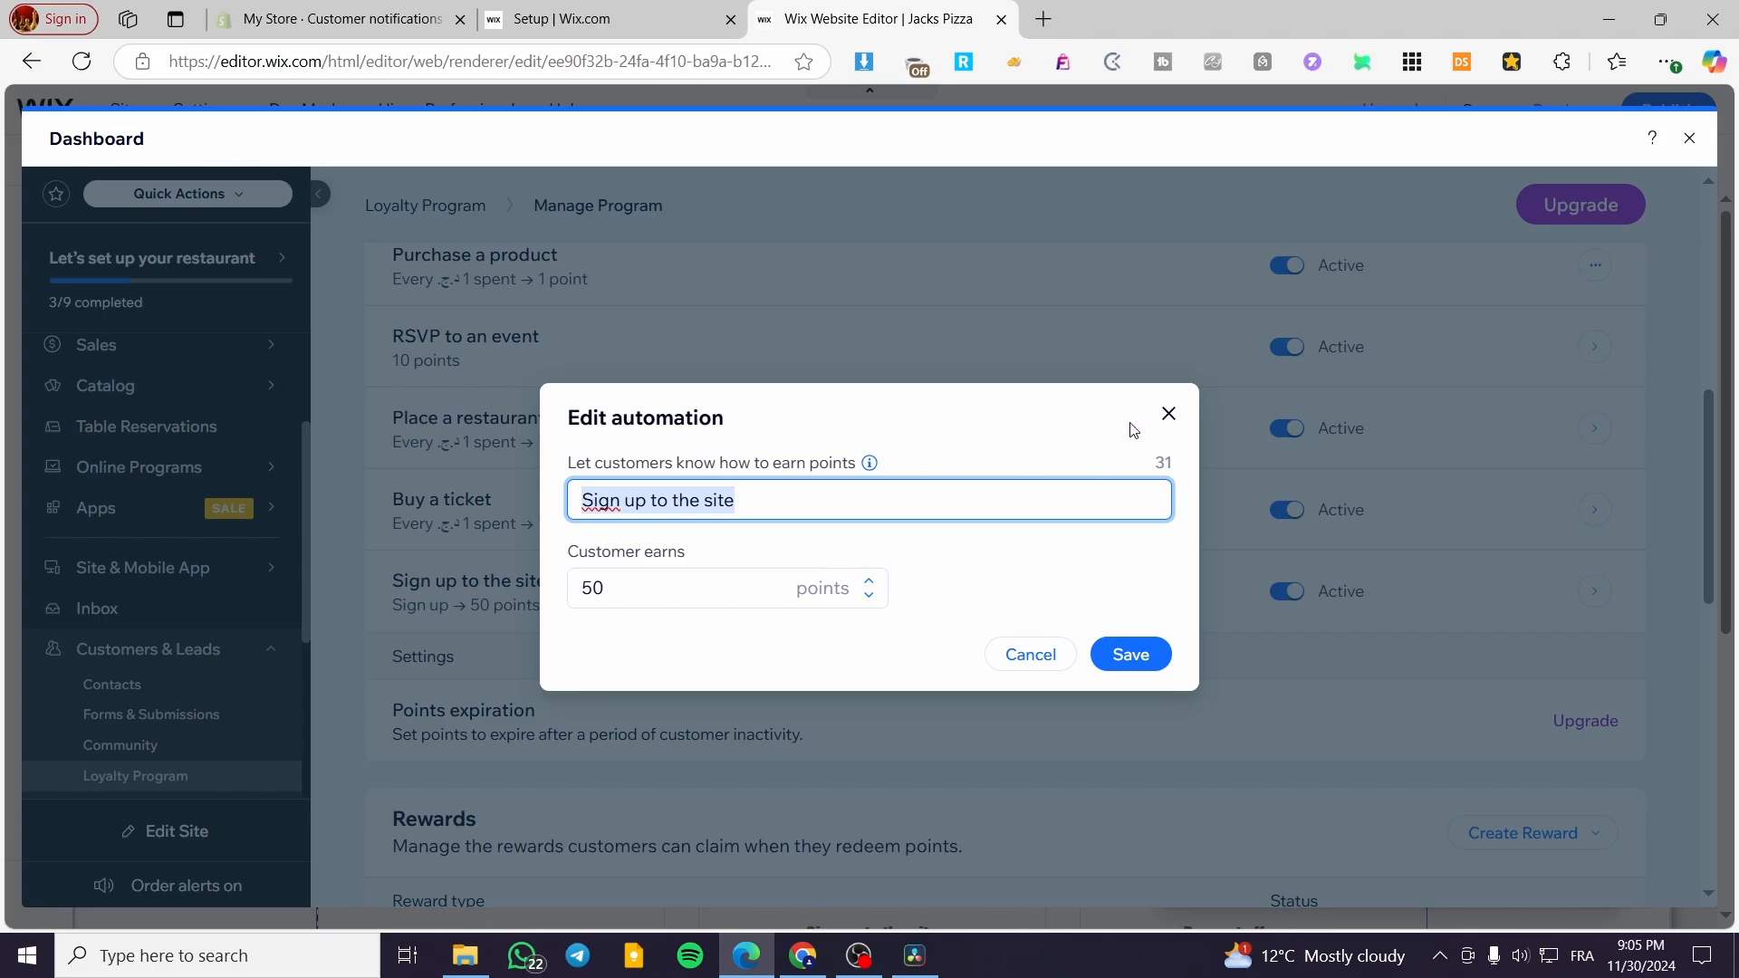
click(1166, 413)
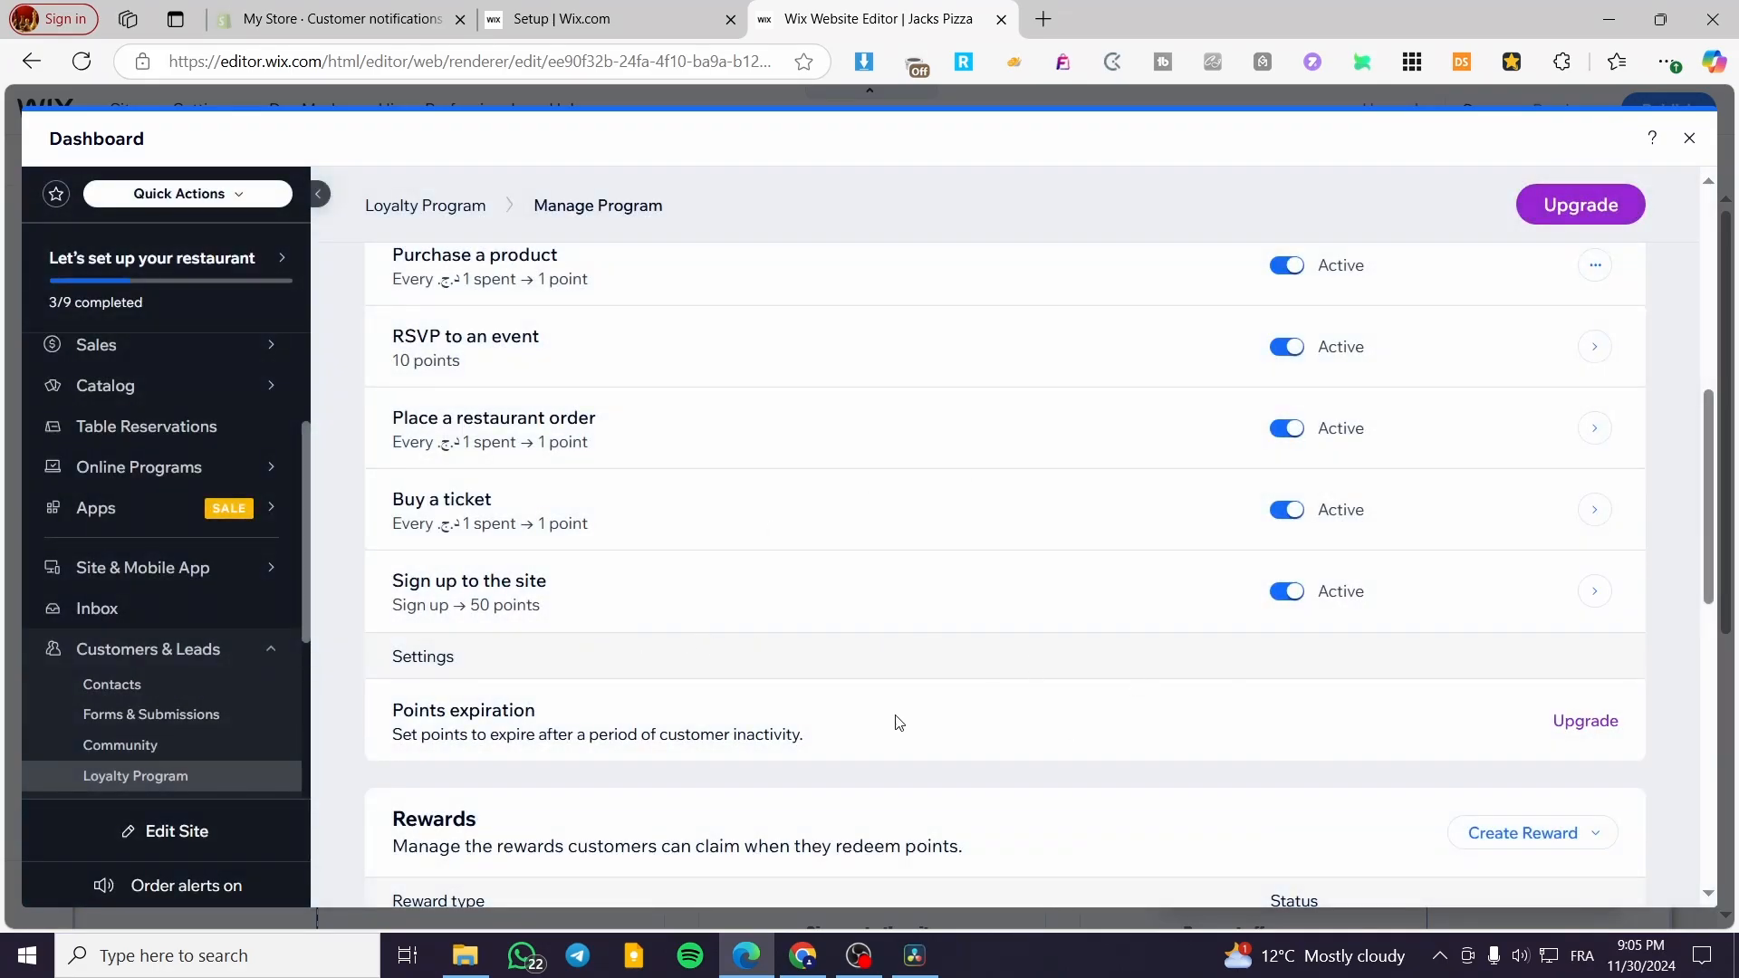
- Examine the points and rewards settings of the loyalty program and view the options for creating a reward
scroll(897, 722, down, 3)
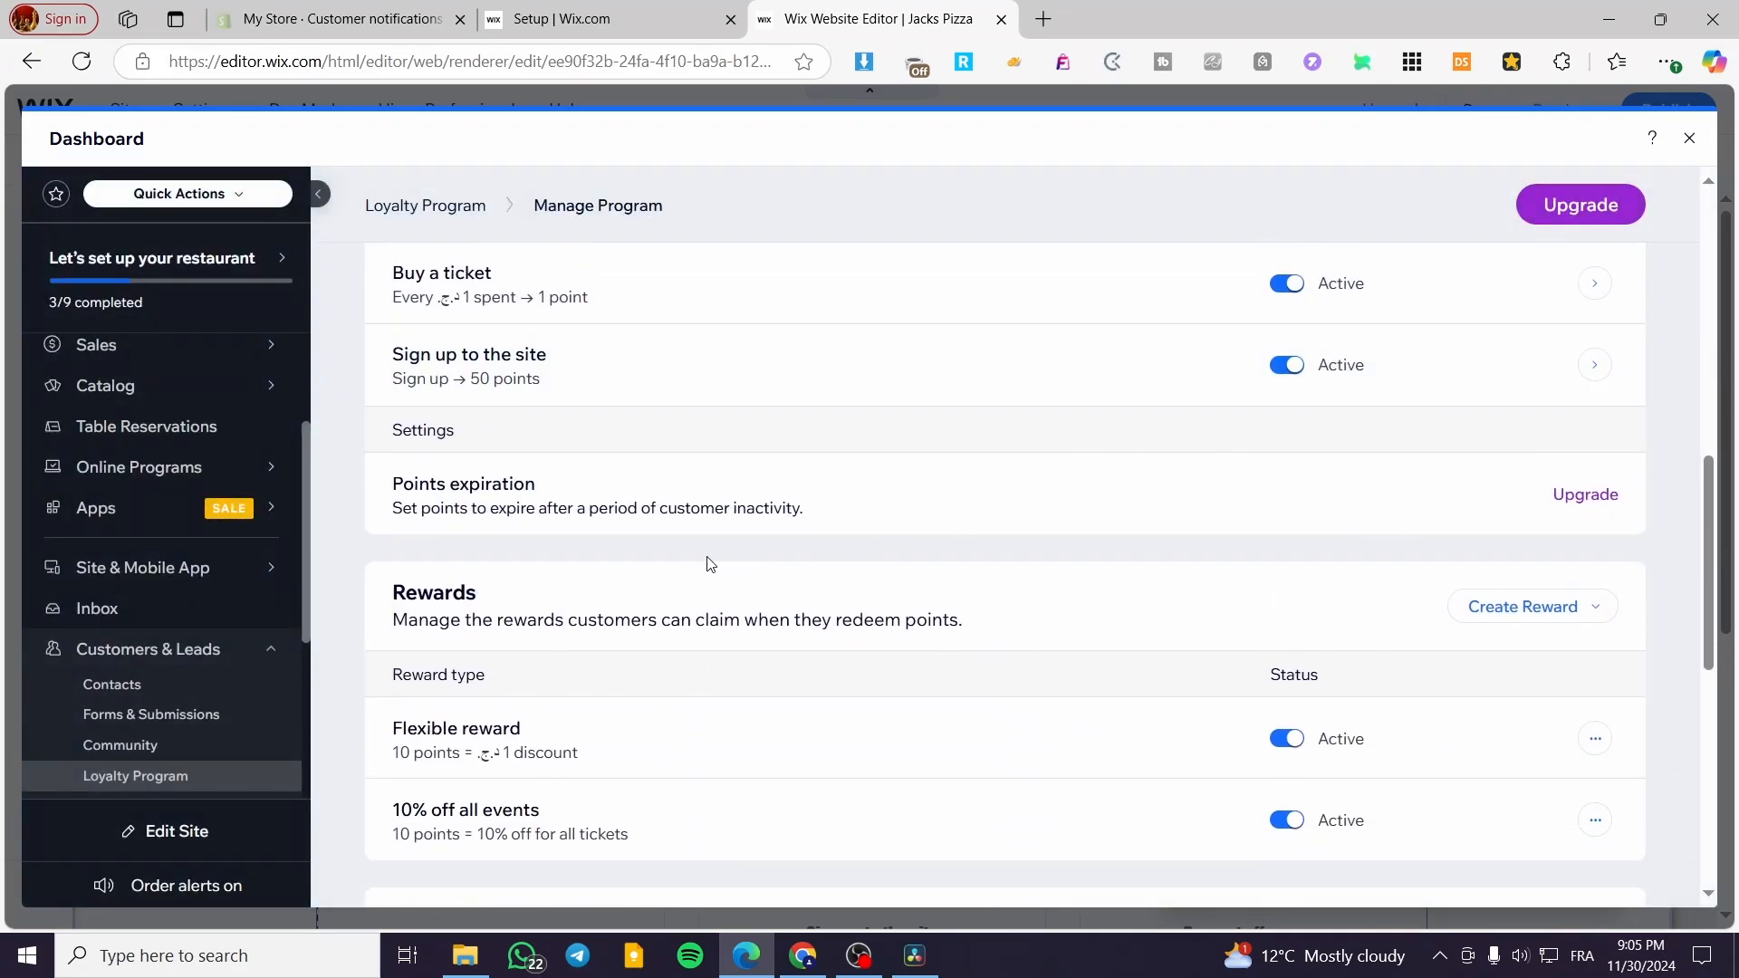
scroll(873, 543, up, 8)
scroll(982, 532, down, 7)
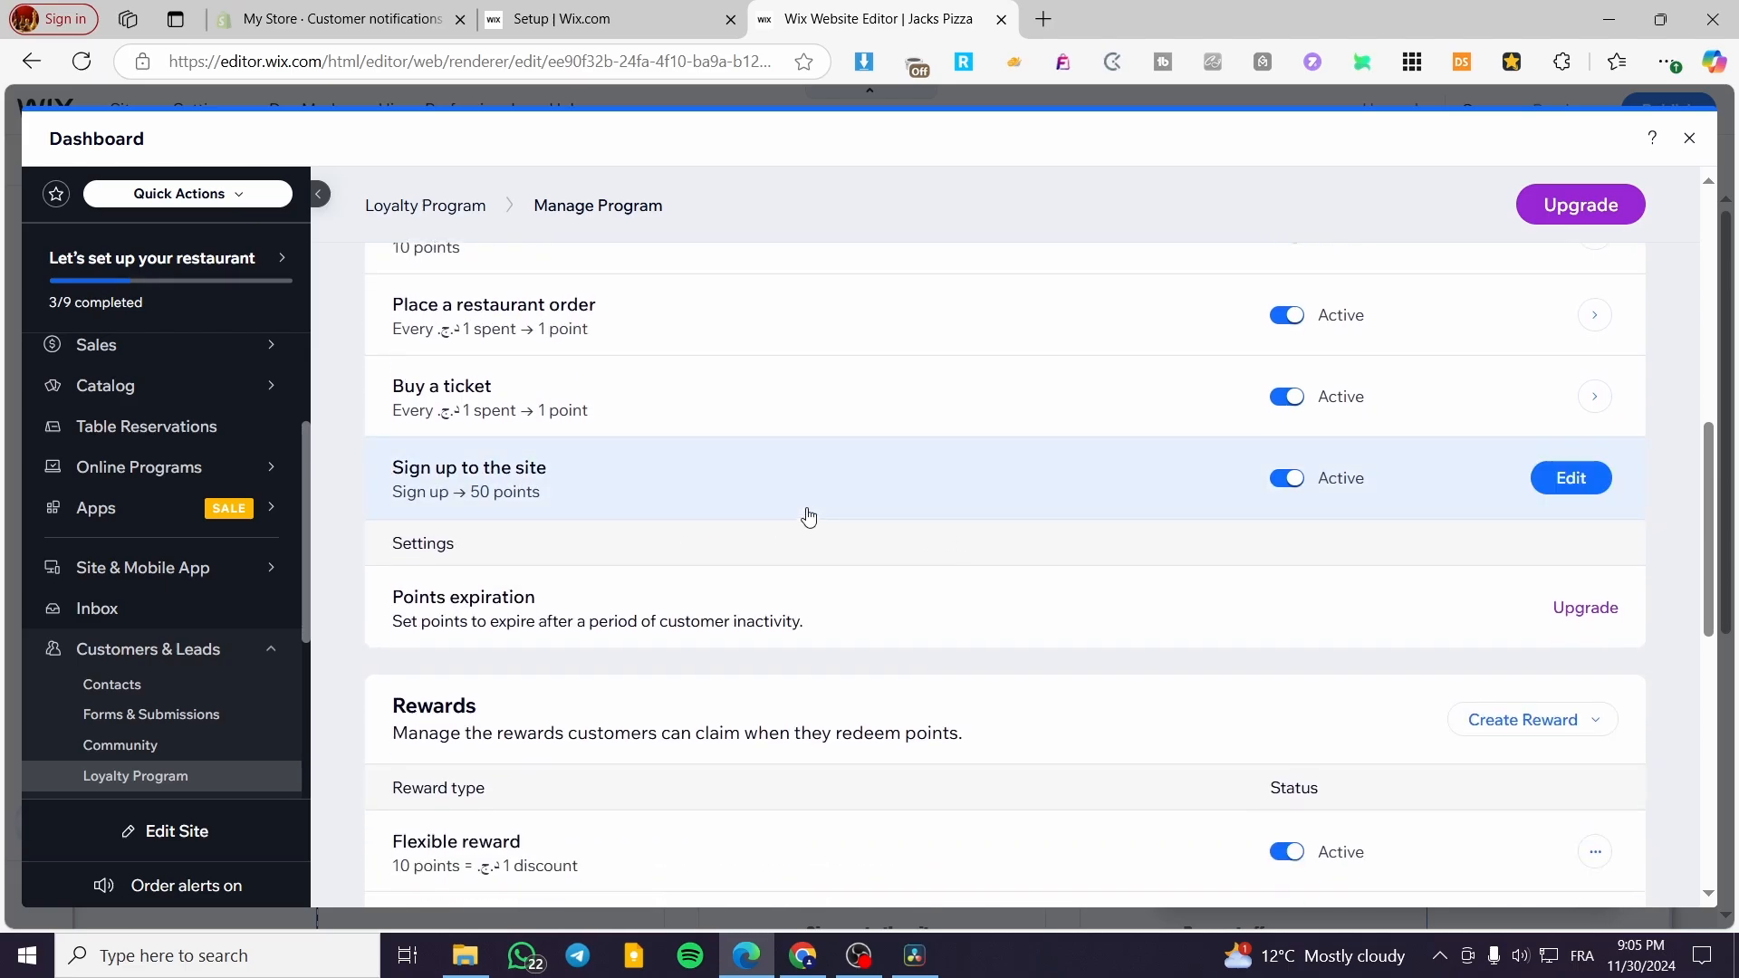
scroll(512, 523, up, 1)
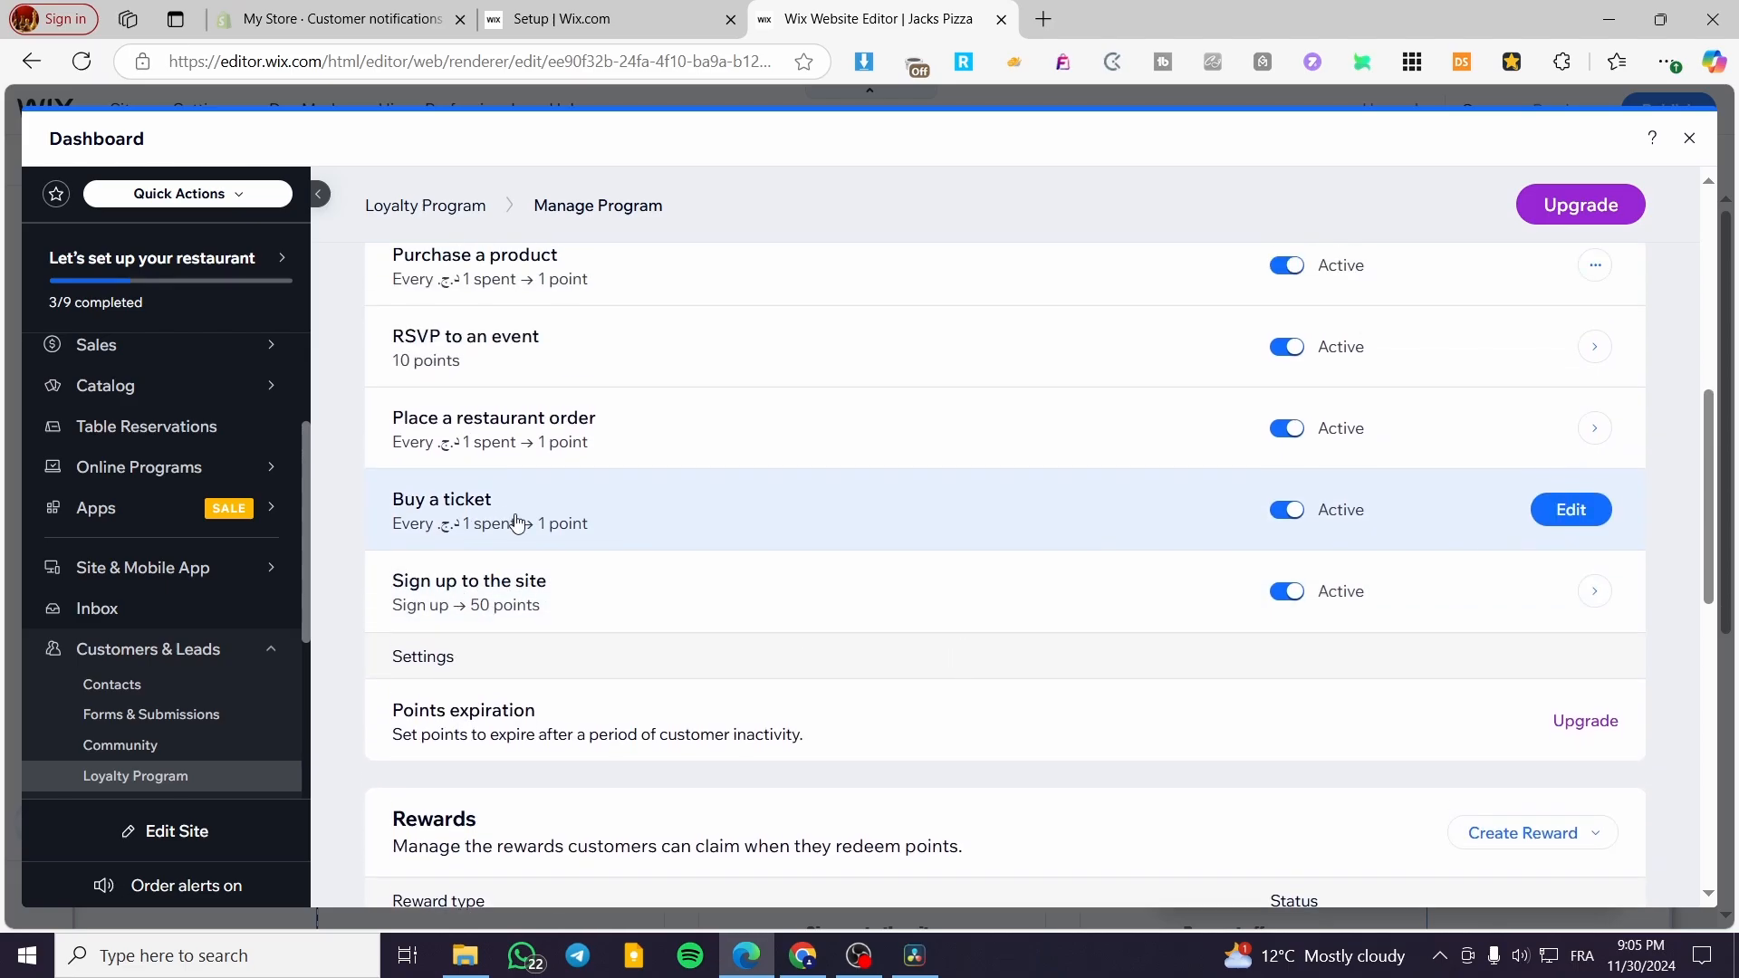
scroll(1445, 512, up, 8)
scroll(1467, 534, down, 3)
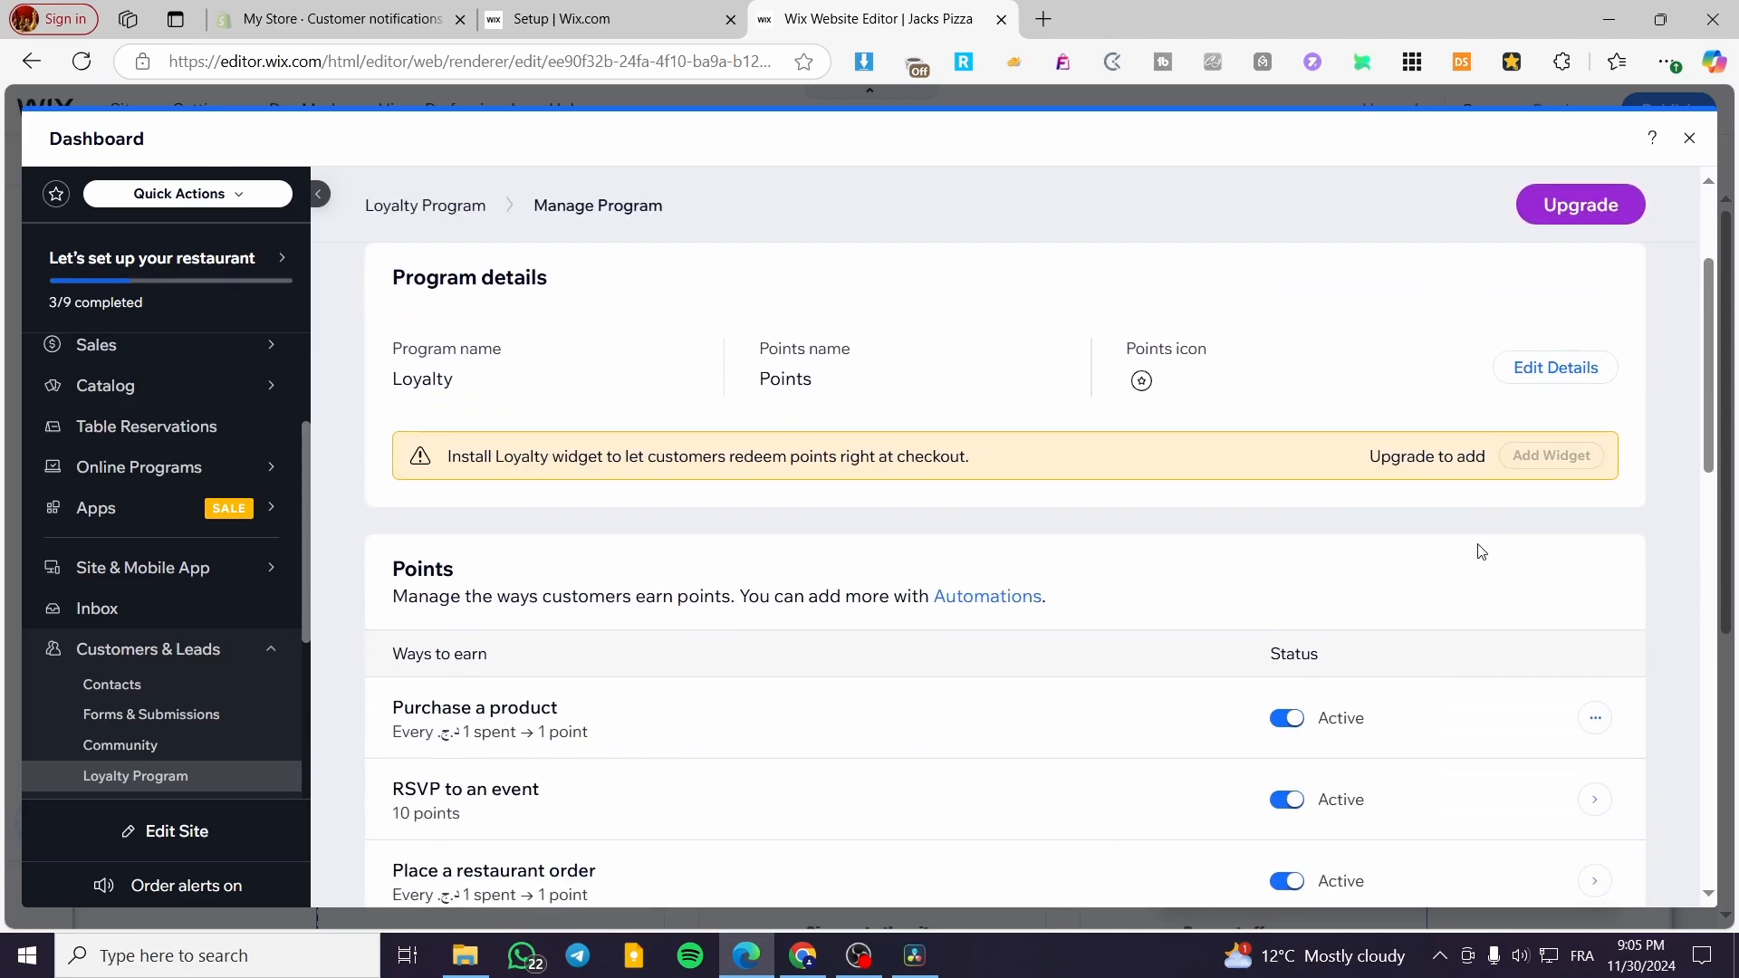
scroll(905, 670, down, 6)
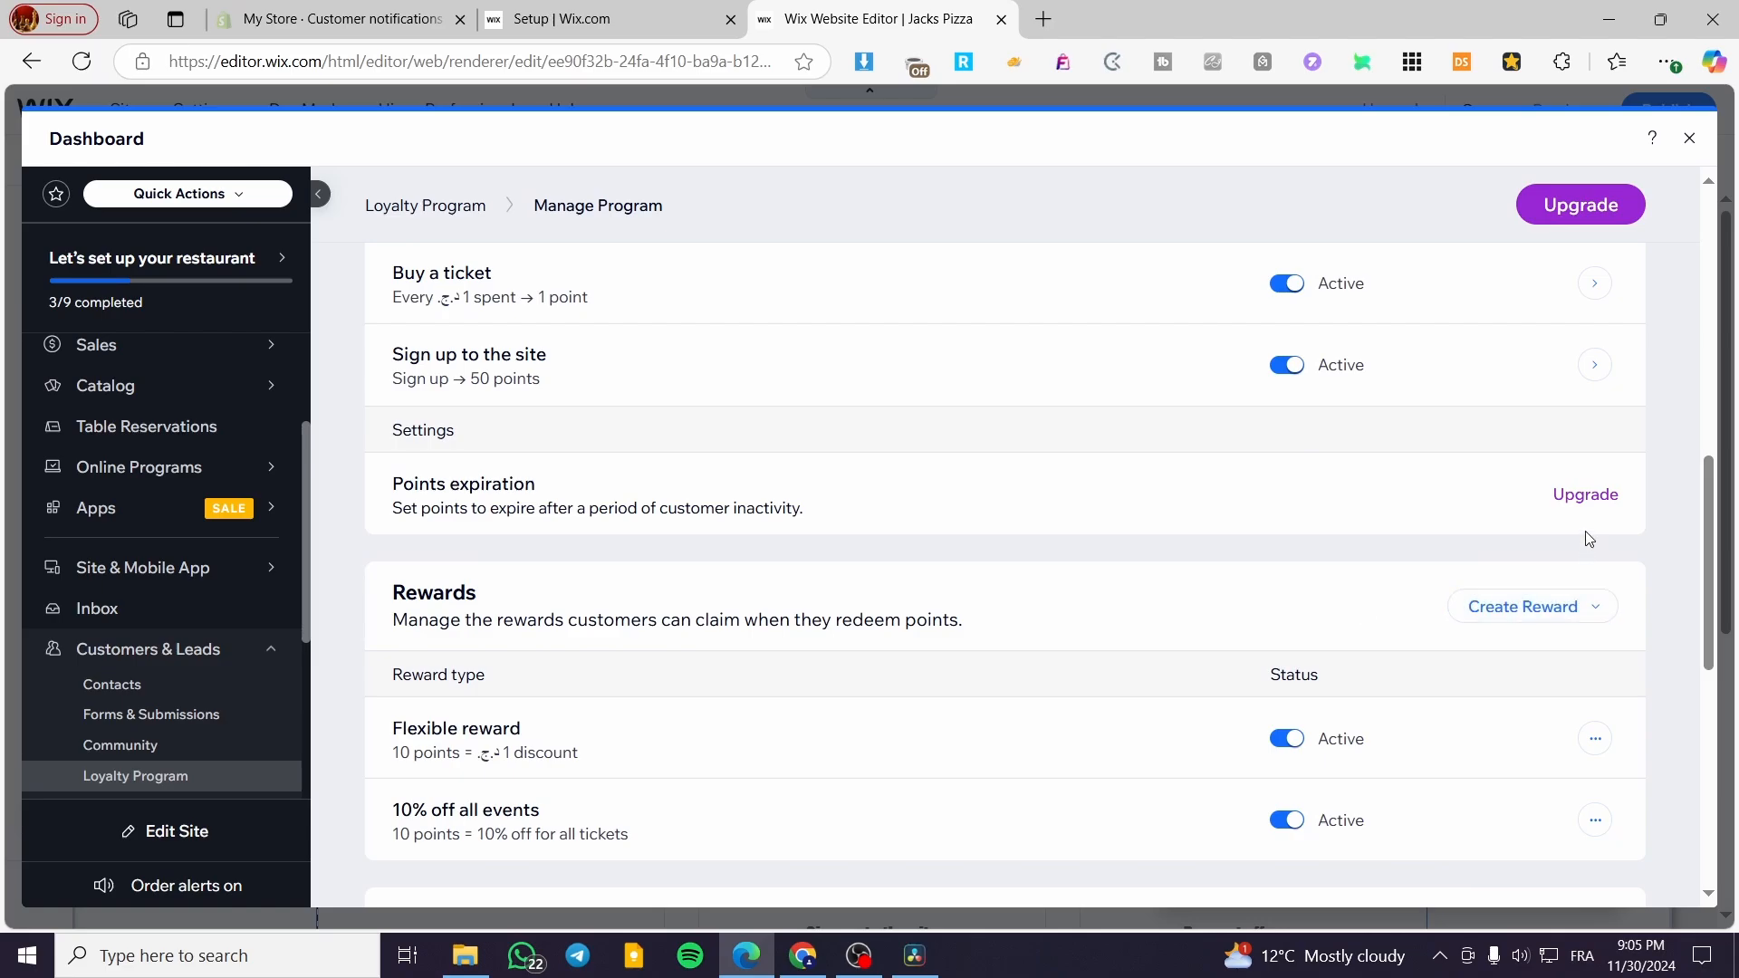
click(1507, 616)
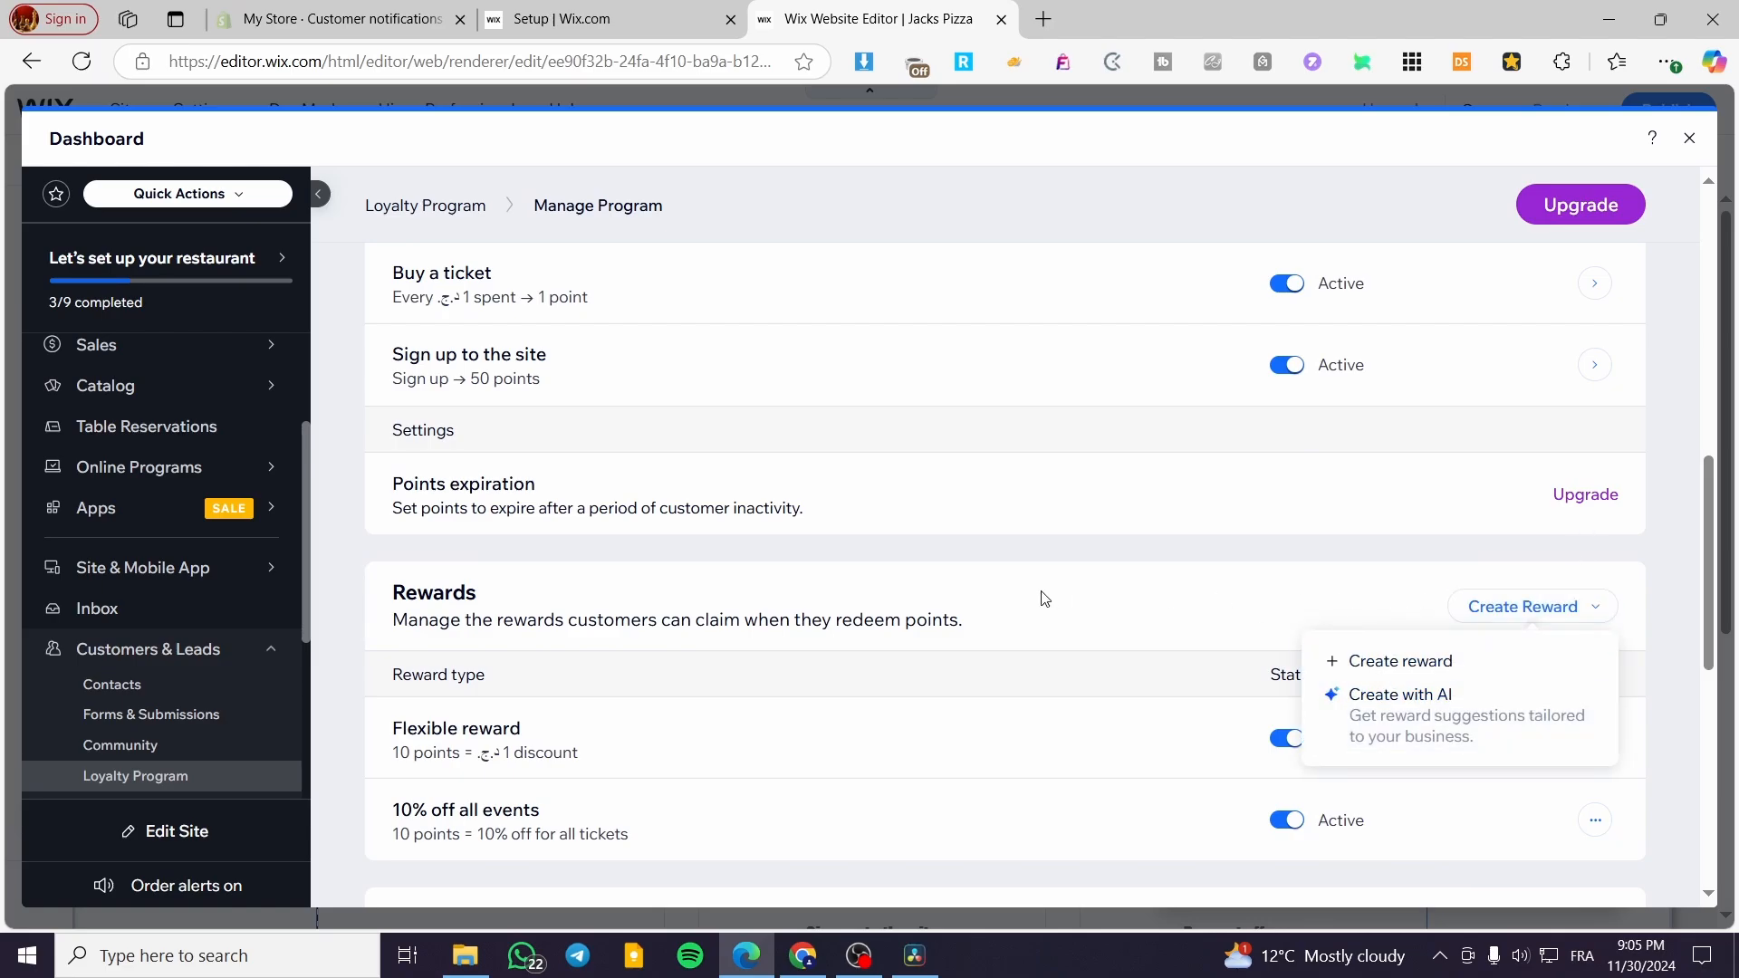
click(997, 600)
- Review the program's email automations and tiers, and close the dashboard and Loyalty settings to return to the editor
scroll(703, 602, down, 5)
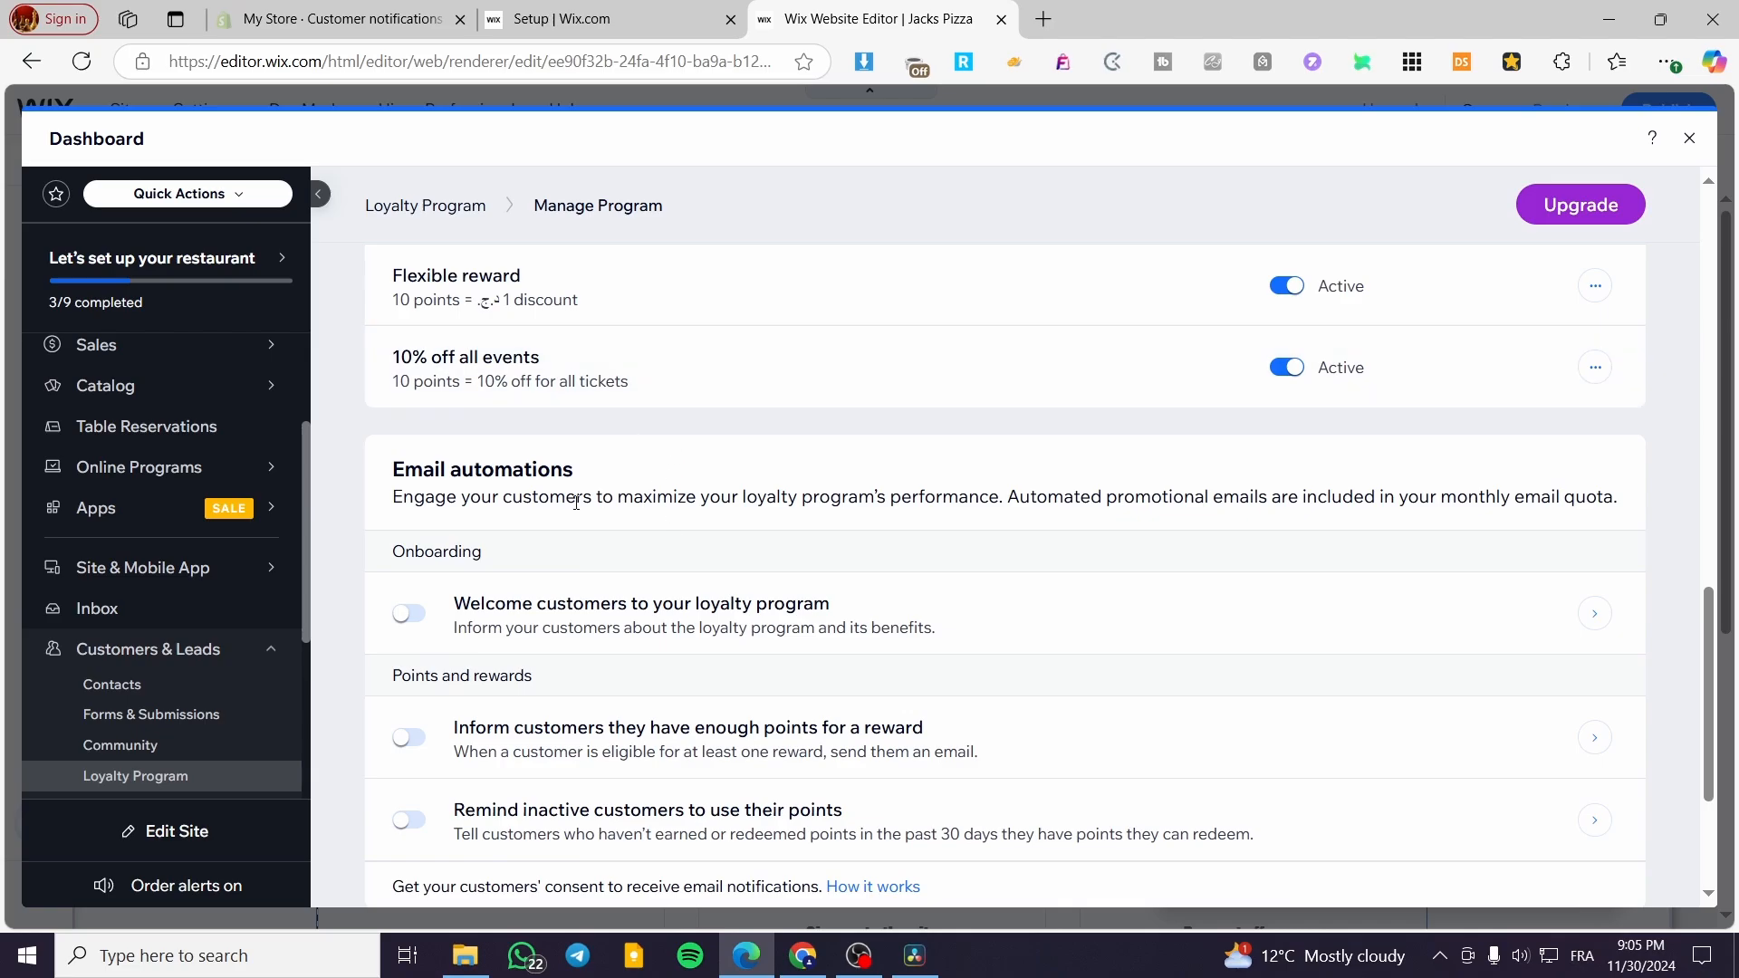
scroll(576, 503, down, 3)
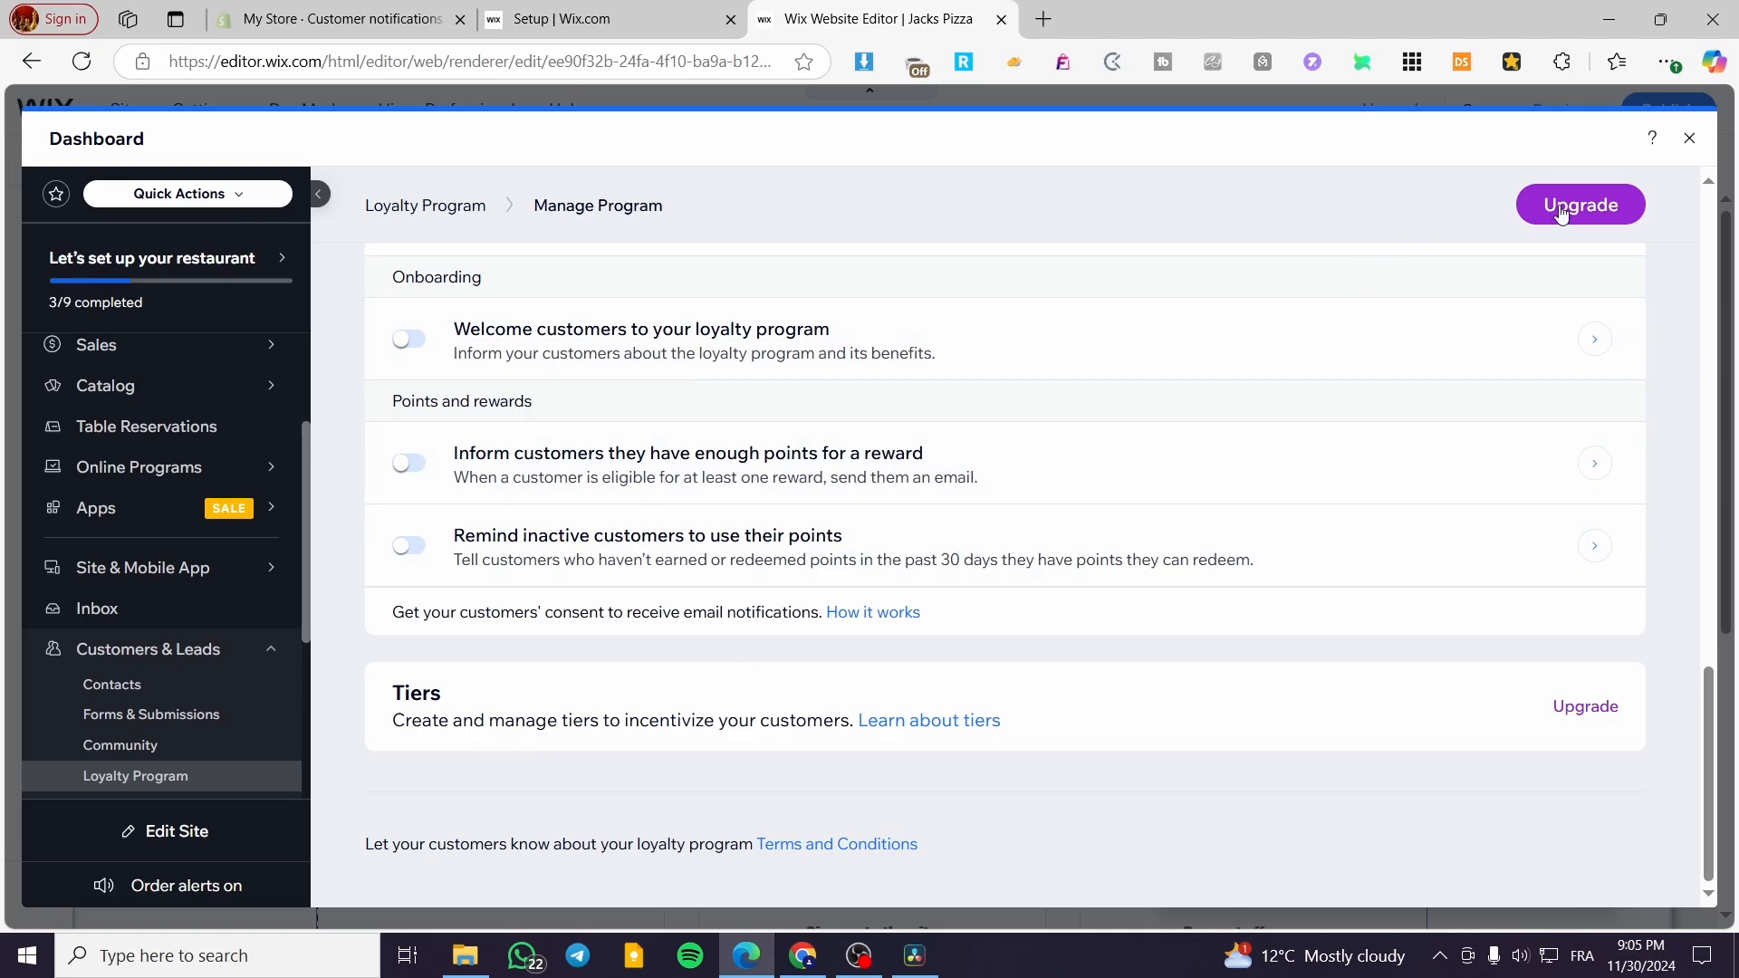
click(1688, 142)
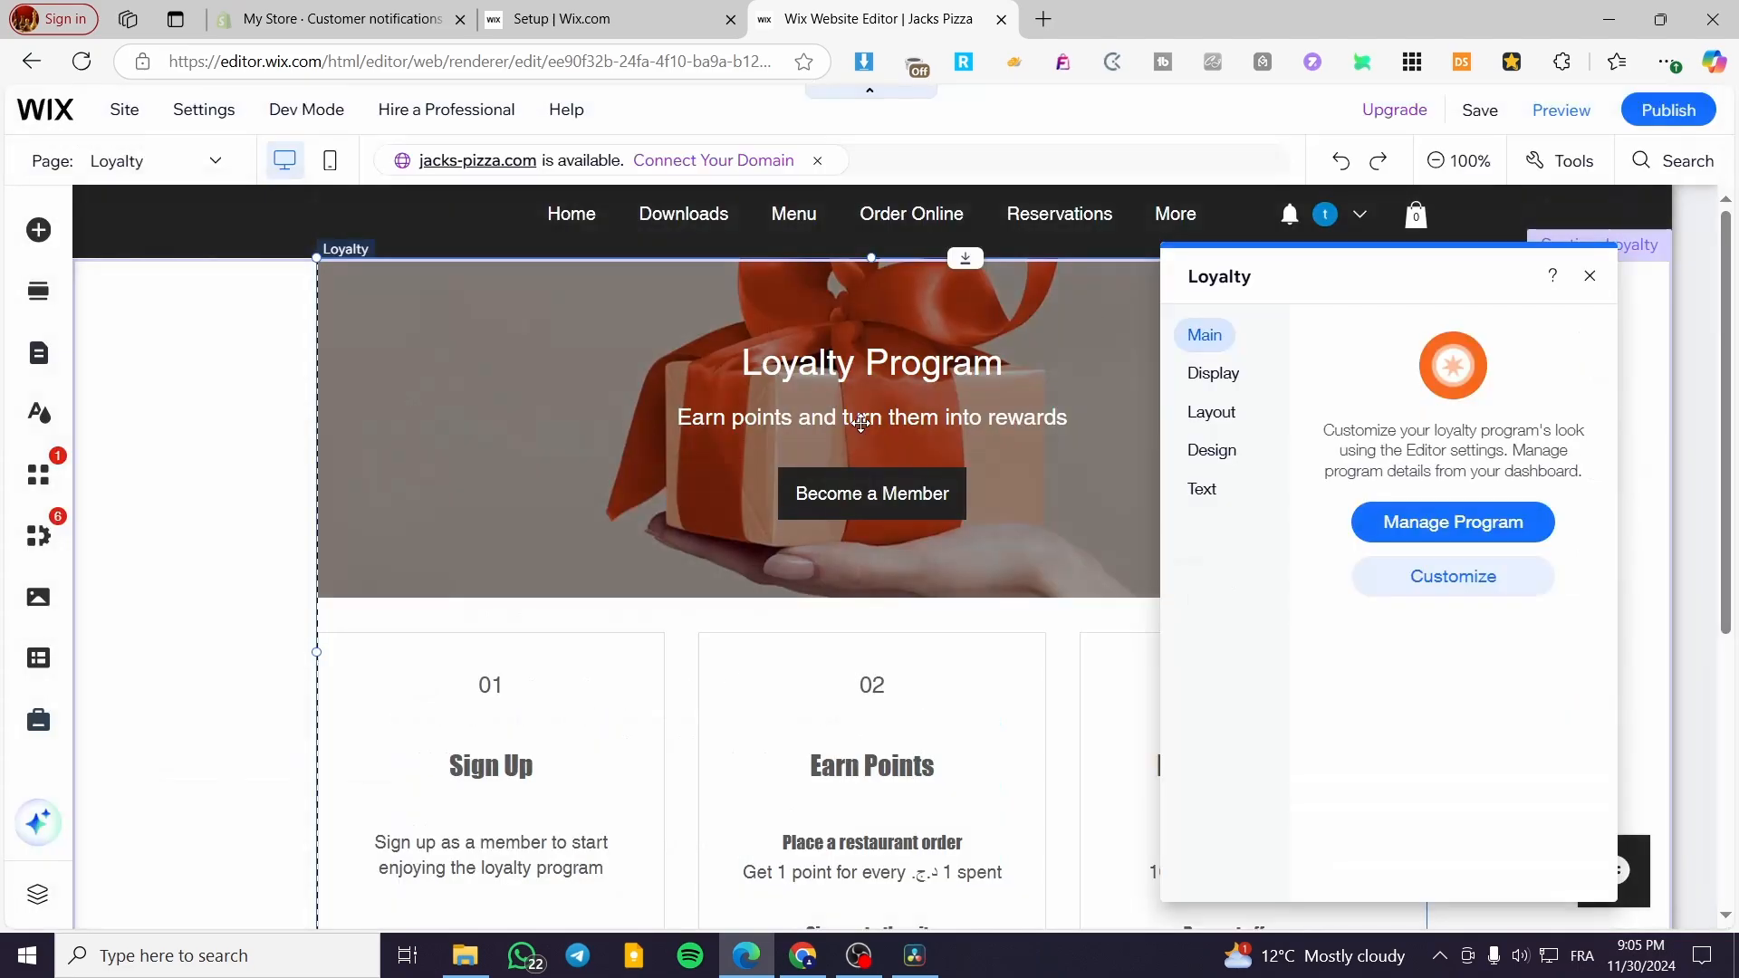
click(1591, 277)
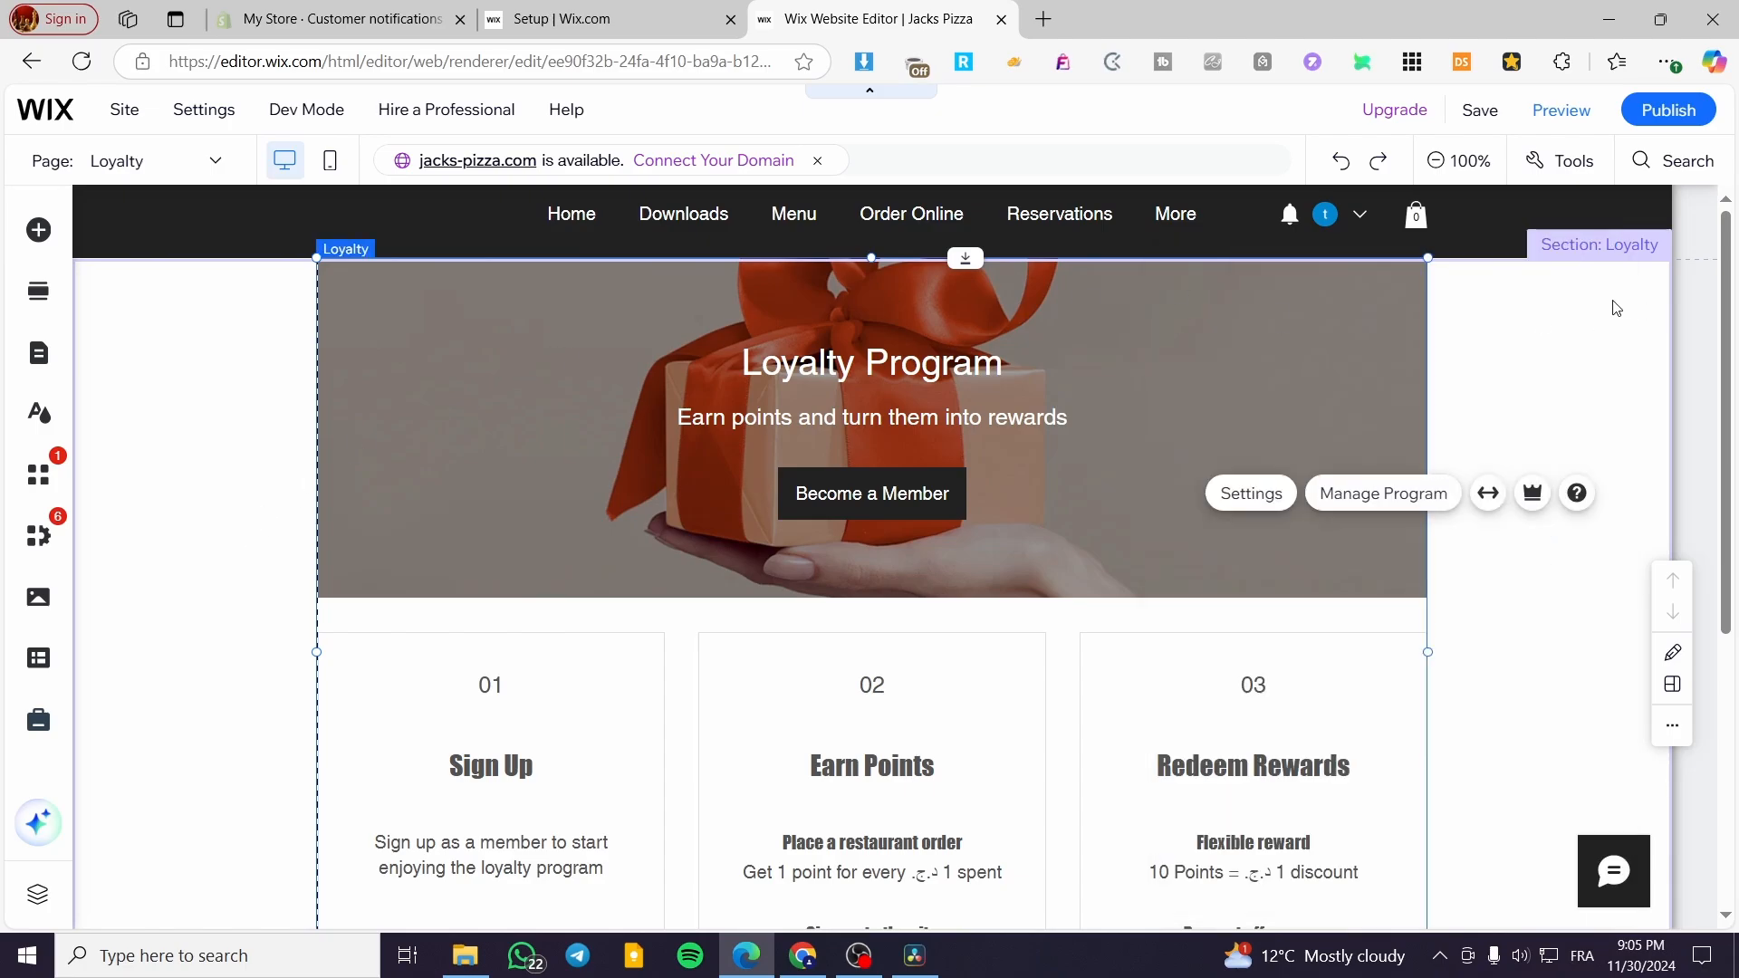